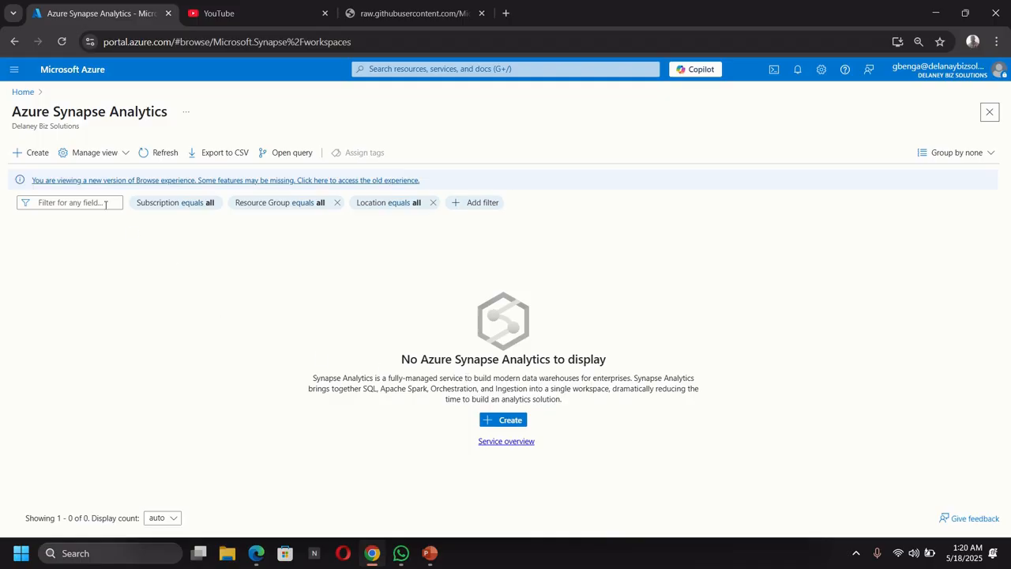
Start creating a Synapse workspace and assign it to a new resource group named RG1.
{"action": "left_click", "coordinate": [37, 153]}
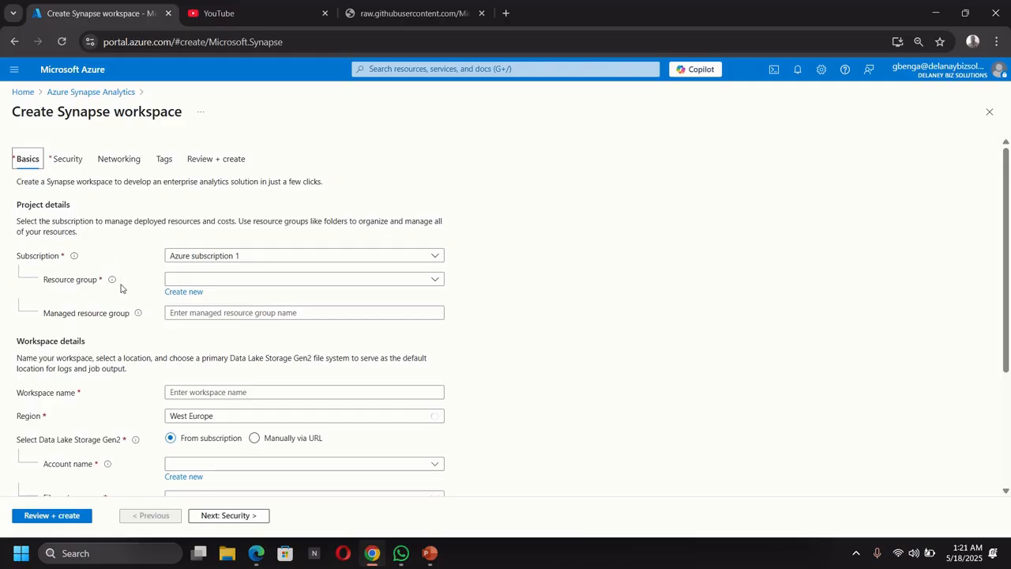
{"action": "left_click", "coordinate": [182, 293]}
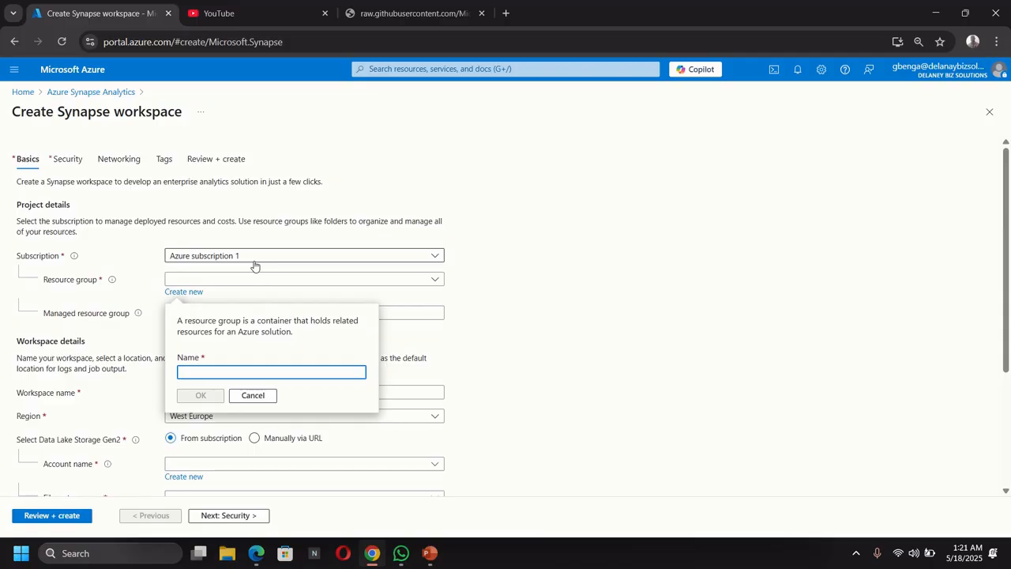
{"action": "type", "text": "RG1"}
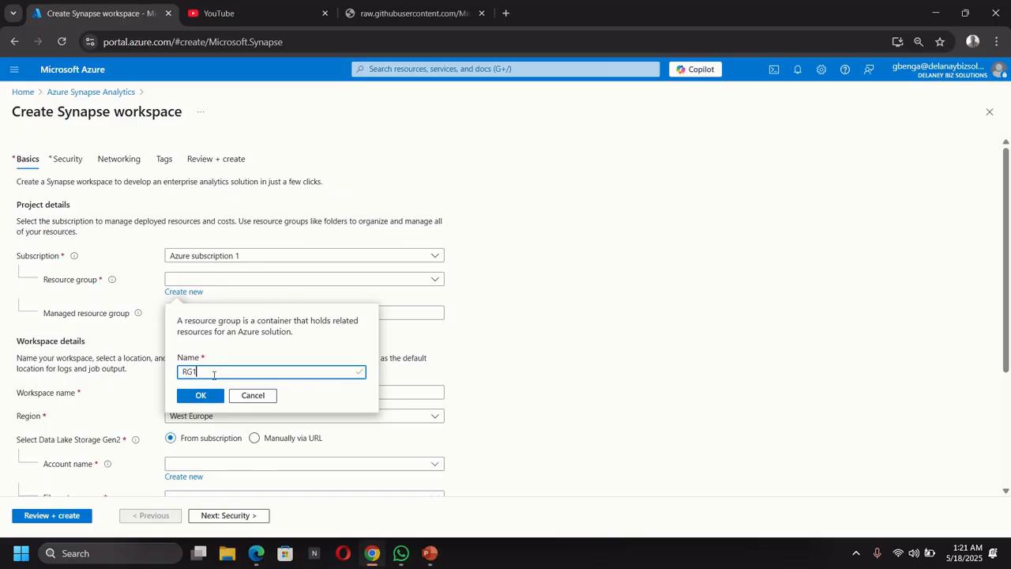
{"action": "left_click", "coordinate": [199, 394]}
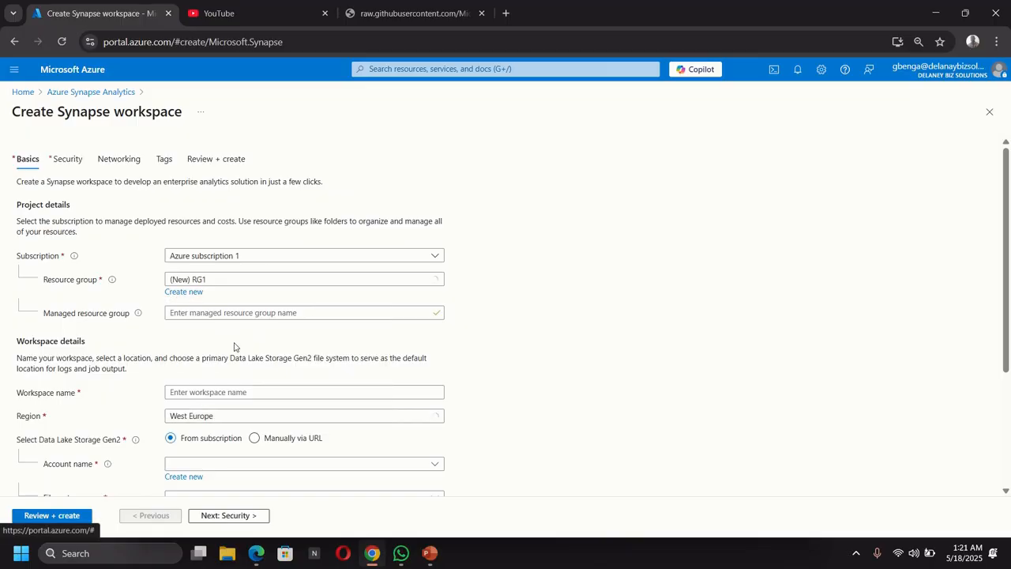
Name the managed resource group managed-rg1.
{"action": "left_click", "coordinate": [187, 314]}
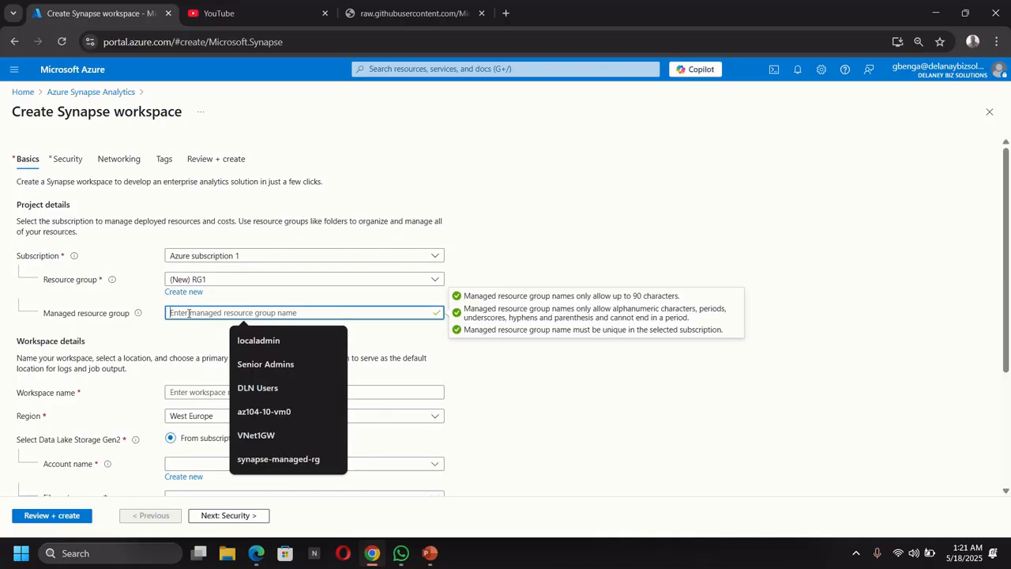
{"action": "type", "text": "ma"}
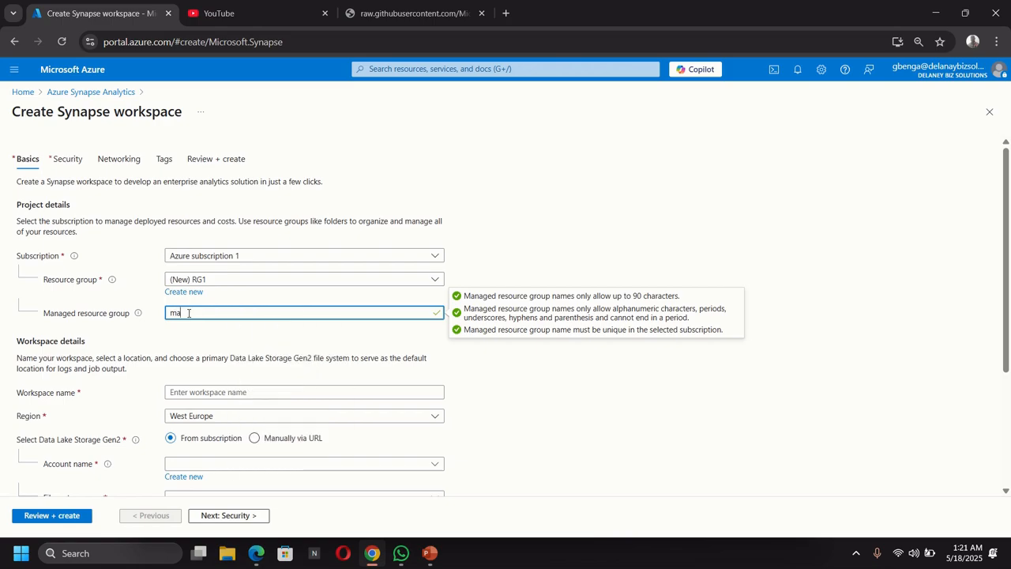
{"action": "type", "text": "naged"}
{"action": "type", "text": "-rg1"}
{"action": "left_click", "coordinate": [240, 332]}
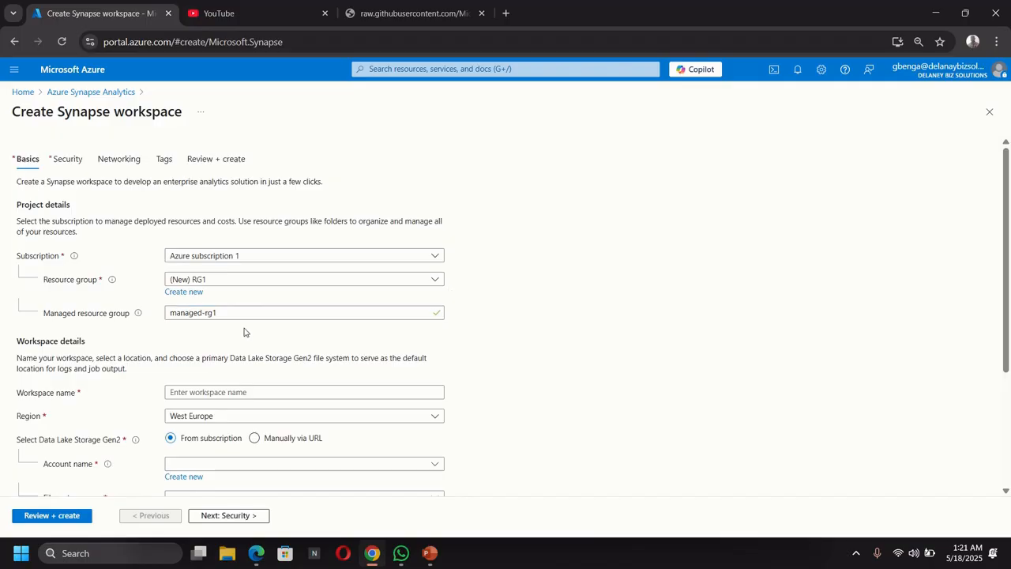
Name the Synapse workspace delaney-synapse-ws in the workspace details.
{"action": "scroll", "coordinate": [113, 354], "scroll_direction": "down", "scroll_amount": 2}
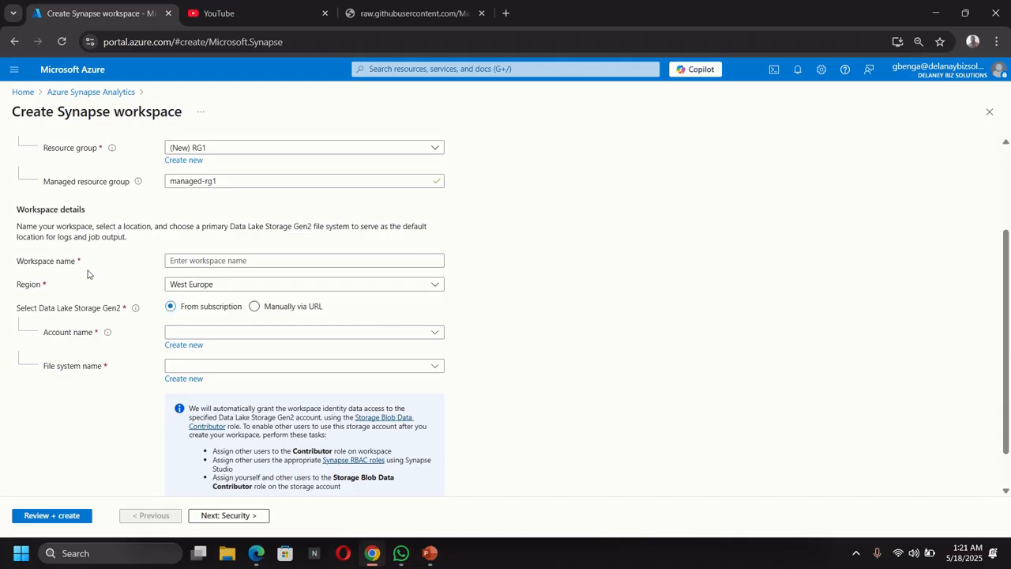
{"action": "left_click", "coordinate": [191, 260]}
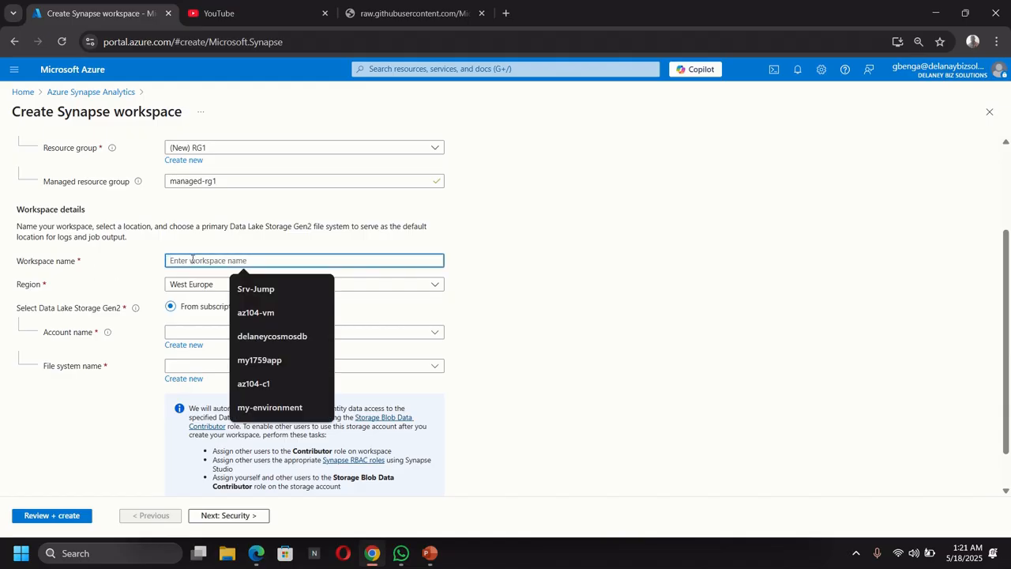
{"action": "type", "text": "delan"}
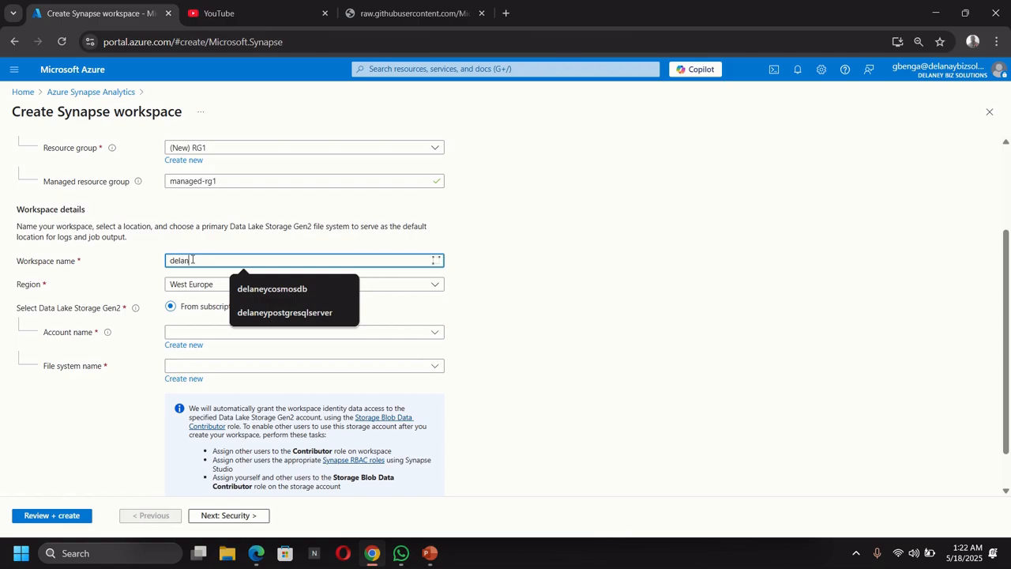
{"action": "type", "text": "ey-"}
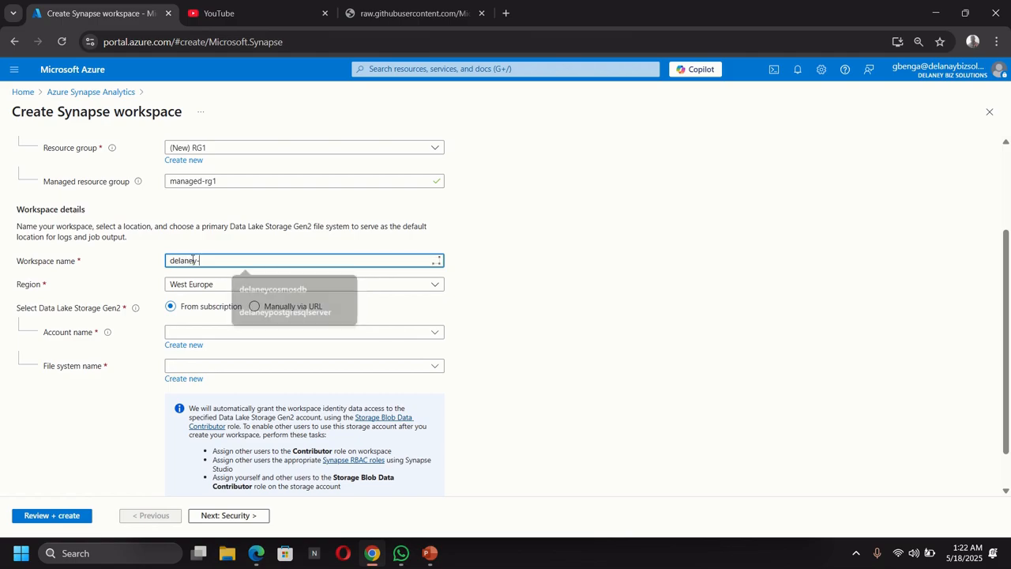
{"action": "type", "text": "sy"}
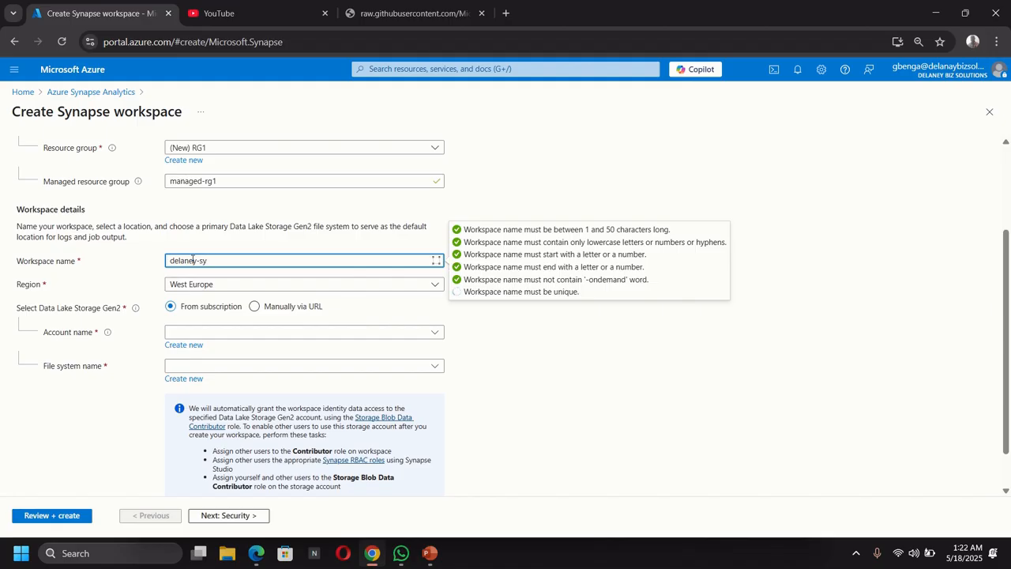
{"action": "type", "text": "snapse-ws"}
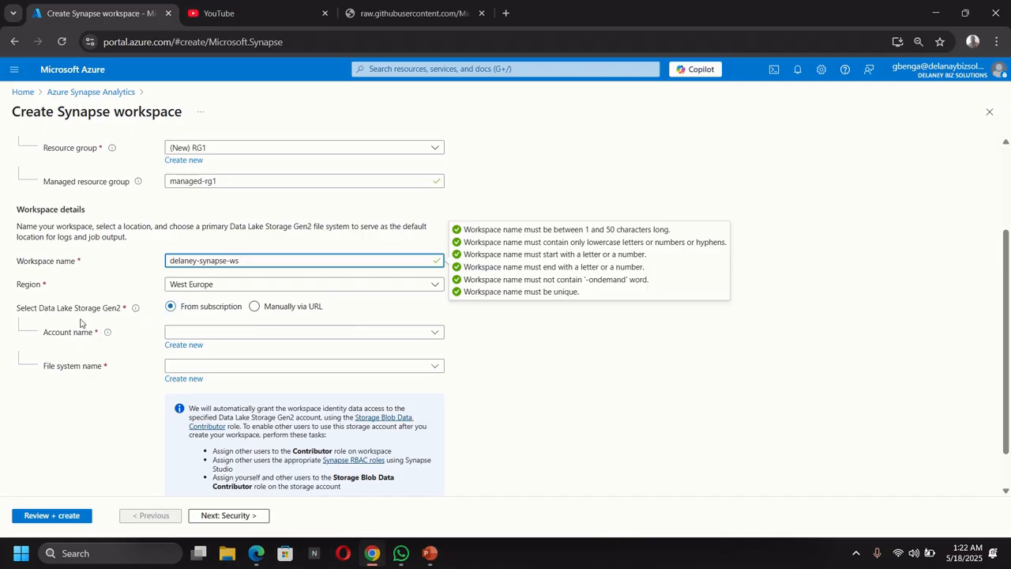
Create a new Data Lake Storage Gen2 account named delaneydatalake for the workspace.
{"action": "left_click", "coordinate": [181, 346]}
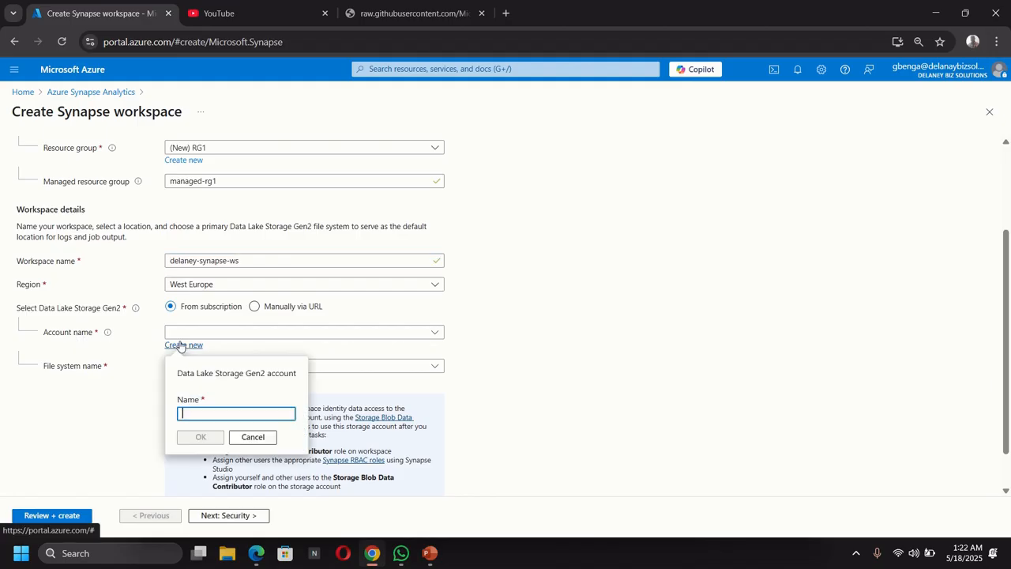
{"action": "type", "text": "dela"}
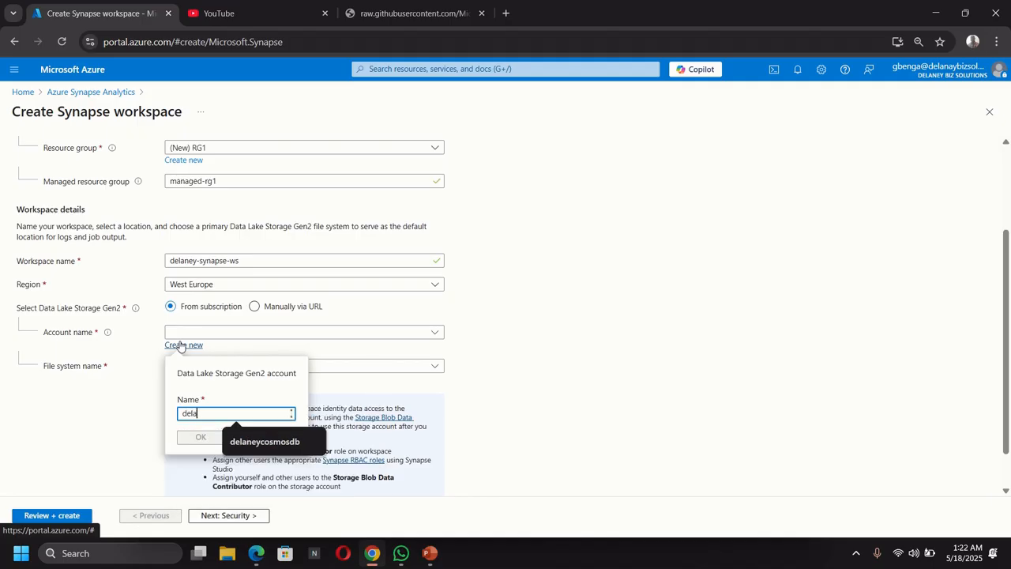
{"action": "type", "text": "neydata"}
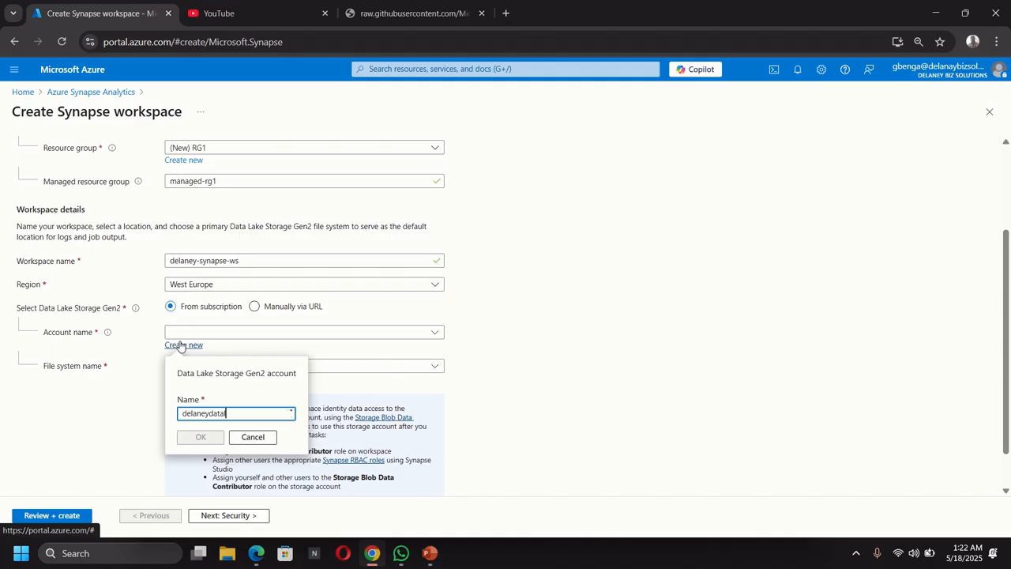
{"action": "type", "text": "lake"}
{"action": "left_click", "coordinate": [200, 438]}
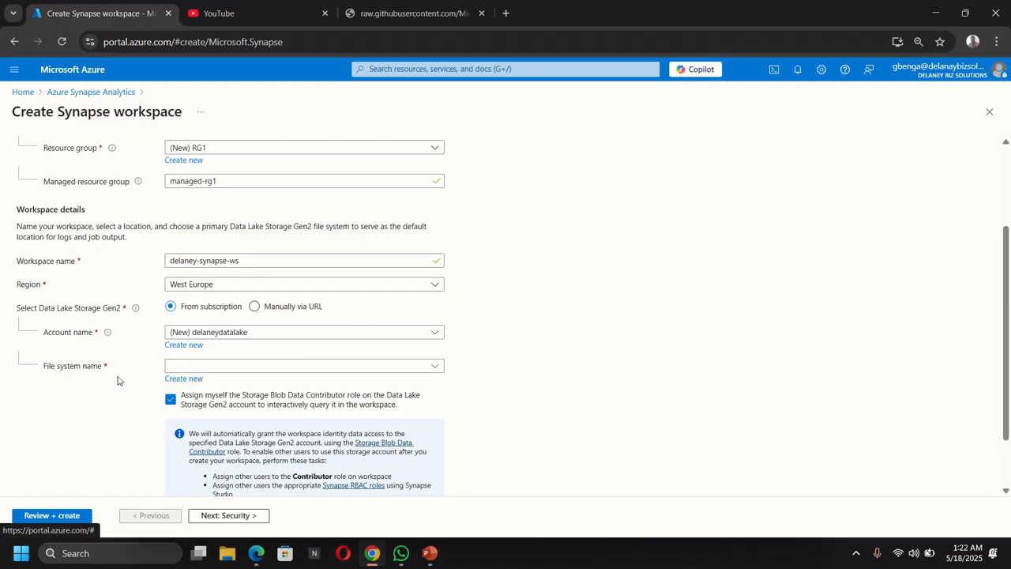
Create a new Data Lake Storage Gen2 file system named delaney-fs for the workspace.
{"action": "left_click", "coordinate": [188, 376]}
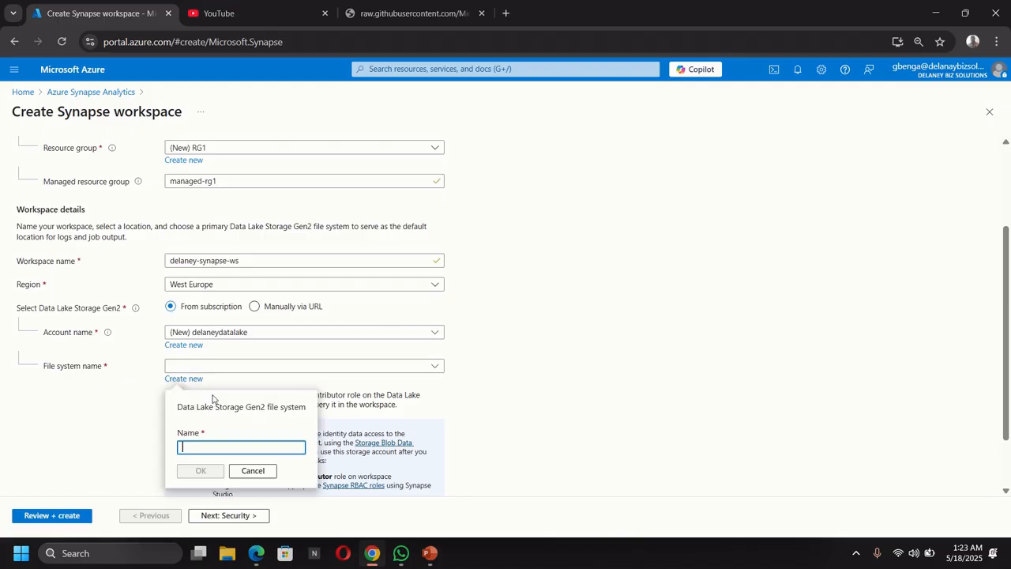
{"action": "type", "text": "defa"}
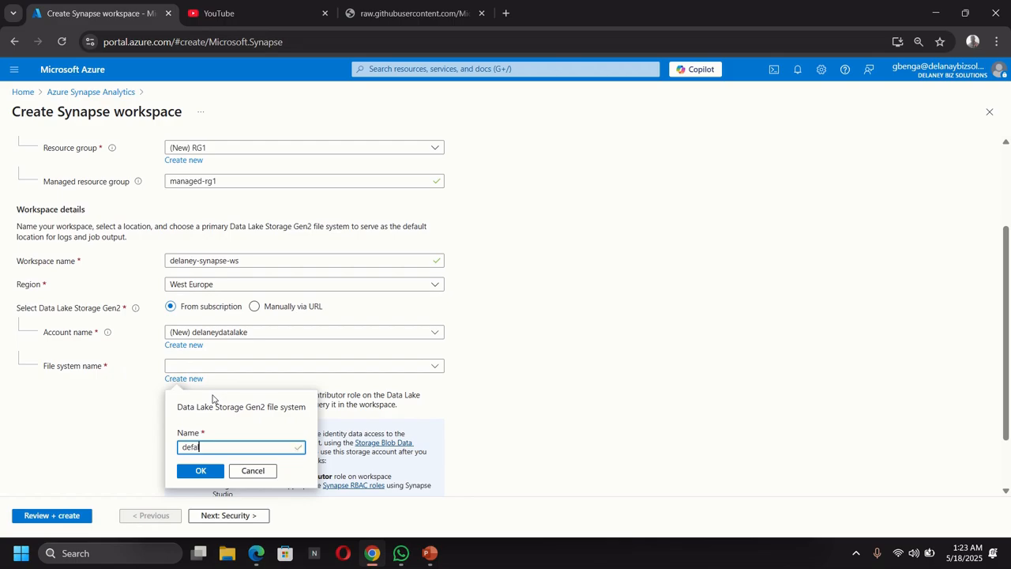
{"action": "type", "text": "u"}
{"action": "key", "text": "BackSpace"}
{"action": "key", "text": "BackSpace"}
{"action": "key", "text": "BackSpace"}
{"action": "type", "text": "laney-f"}
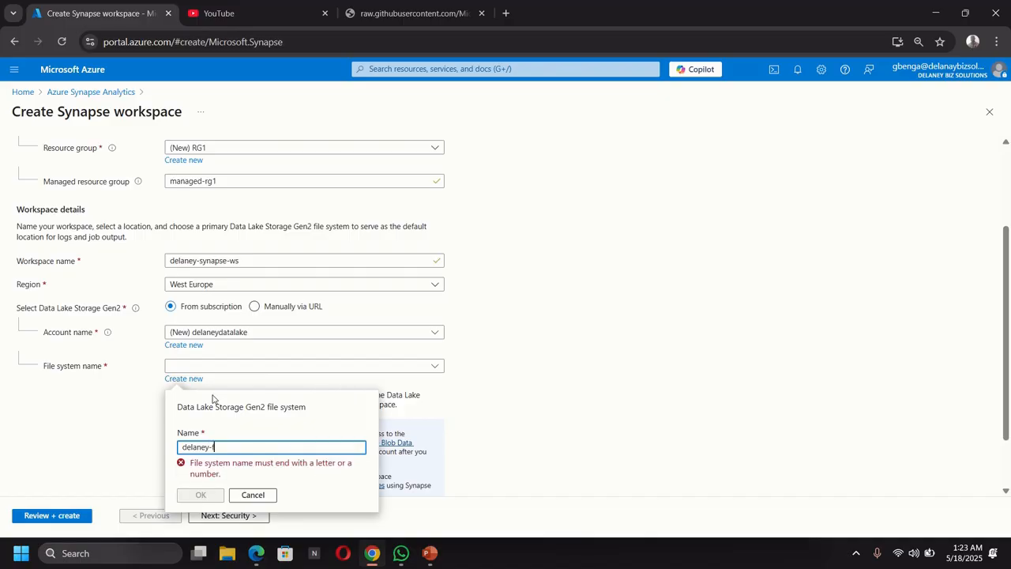
{"action": "type", "text": "s"}
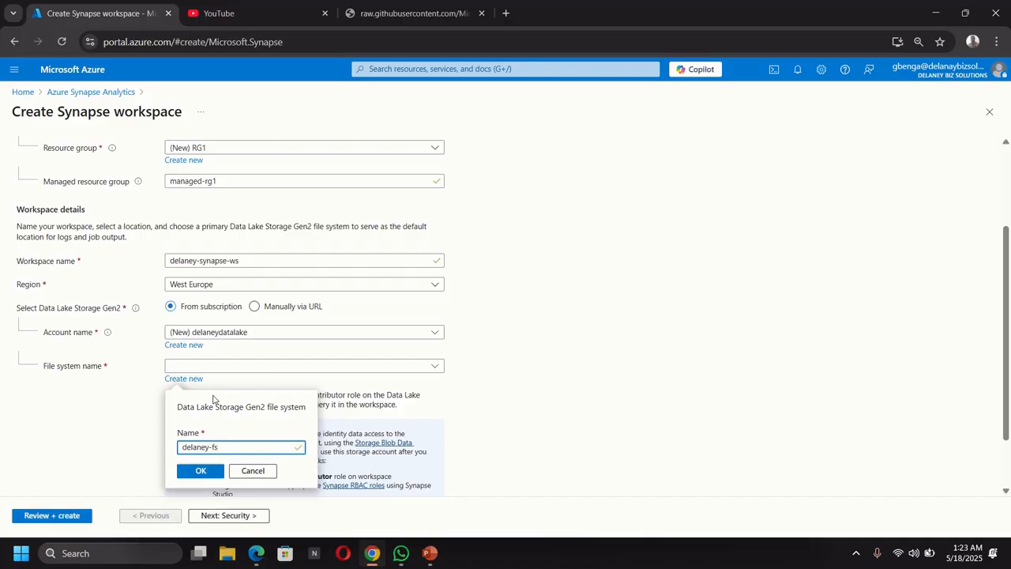
{"action": "left_click", "coordinate": [201, 471]}
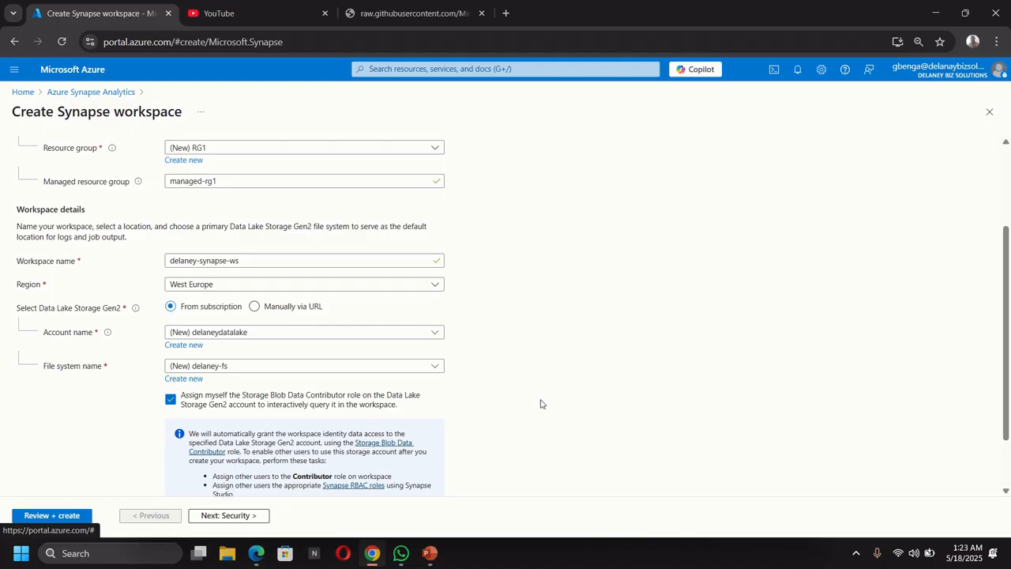
Validate and deploy the Synapse workspace, and open its resource group once it is deployed.
{"action": "left_click", "coordinate": [45, 515]}
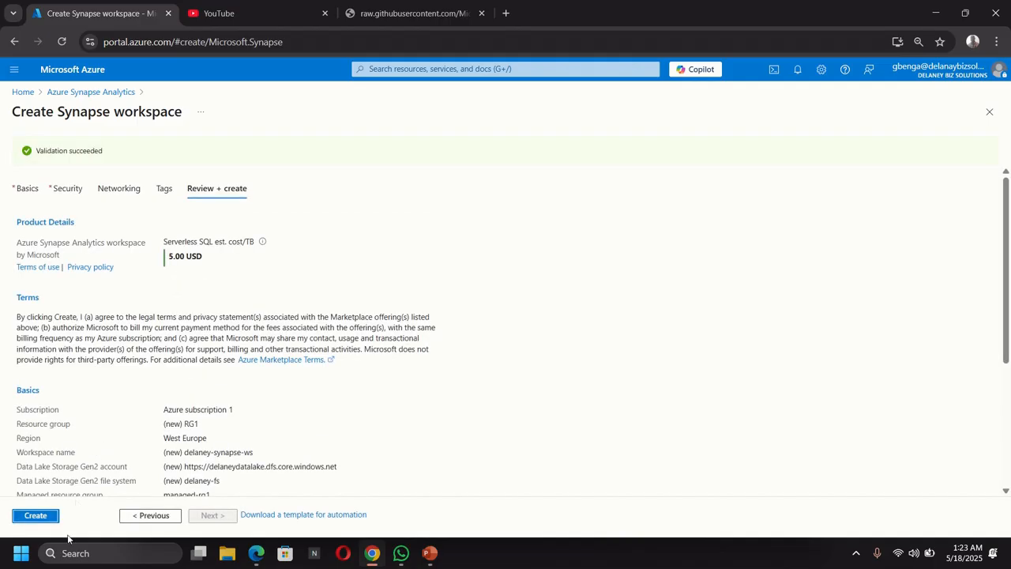
{"action": "left_click", "coordinate": [39, 515]}
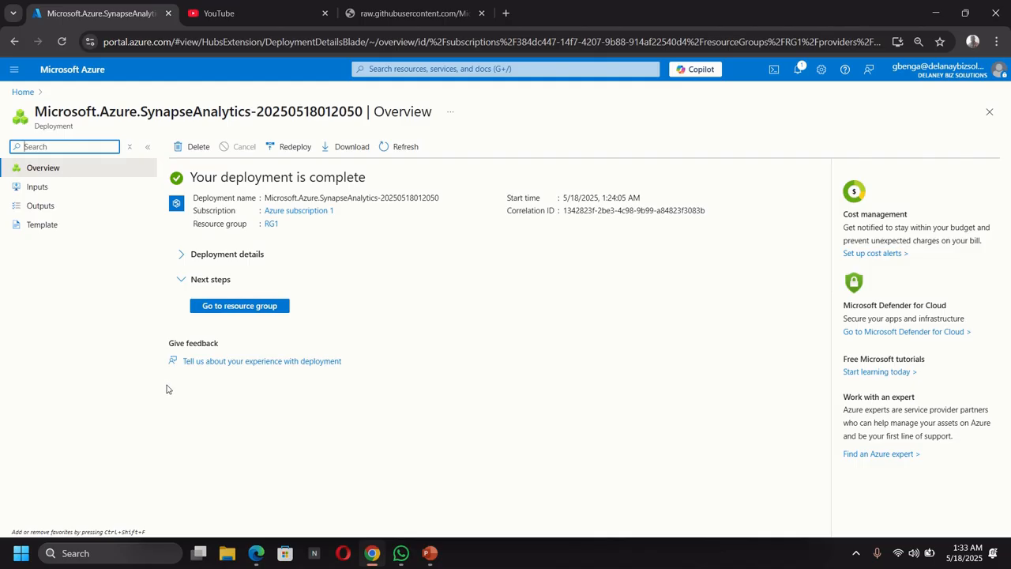
{"action": "left_click", "coordinate": [225, 309]}
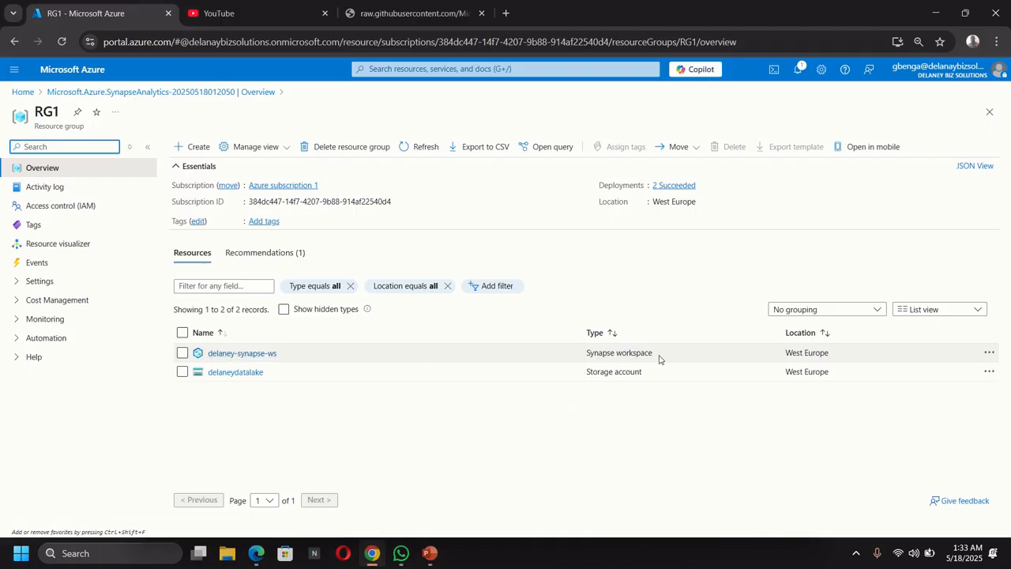
Open the delaney-synapse-ws workspace in Synapse Studio and launch the Copy Data tool for ingesting data.
{"action": "left_click", "coordinate": [229, 354]}
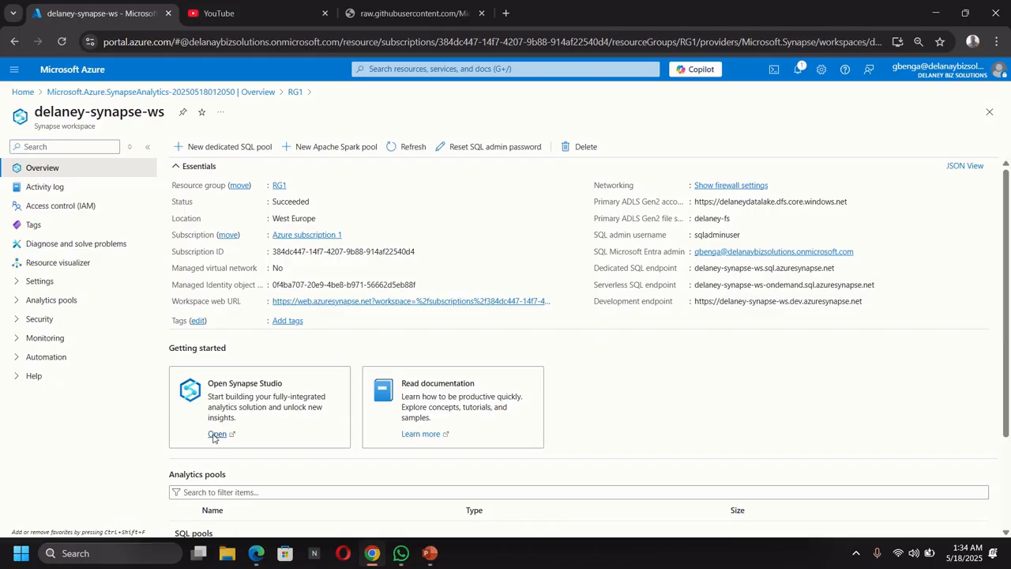
{"action": "left_click", "coordinate": [217, 434]}
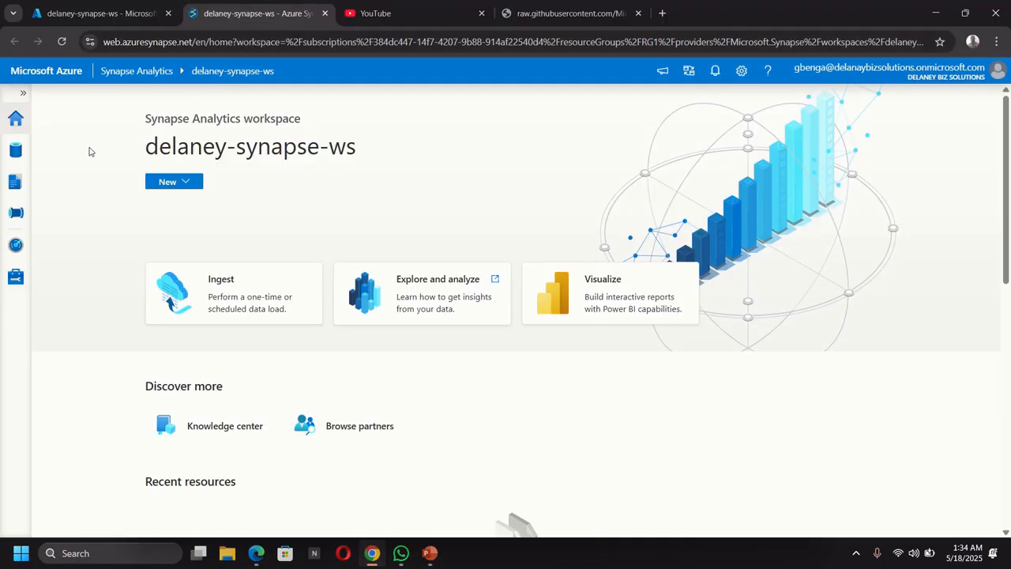
{"action": "left_click", "coordinate": [22, 96]}
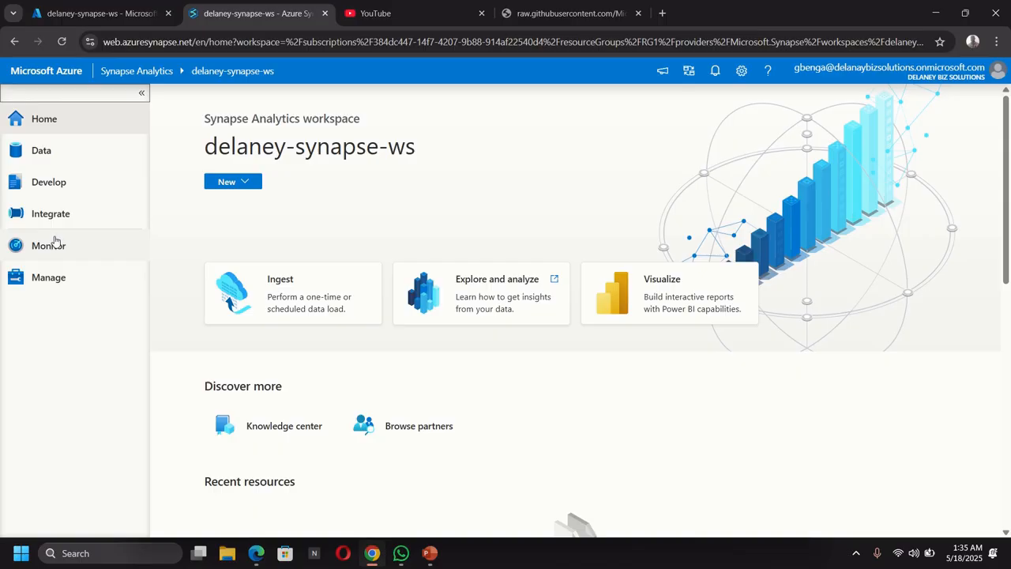
{"action": "left_click", "coordinate": [295, 286]}
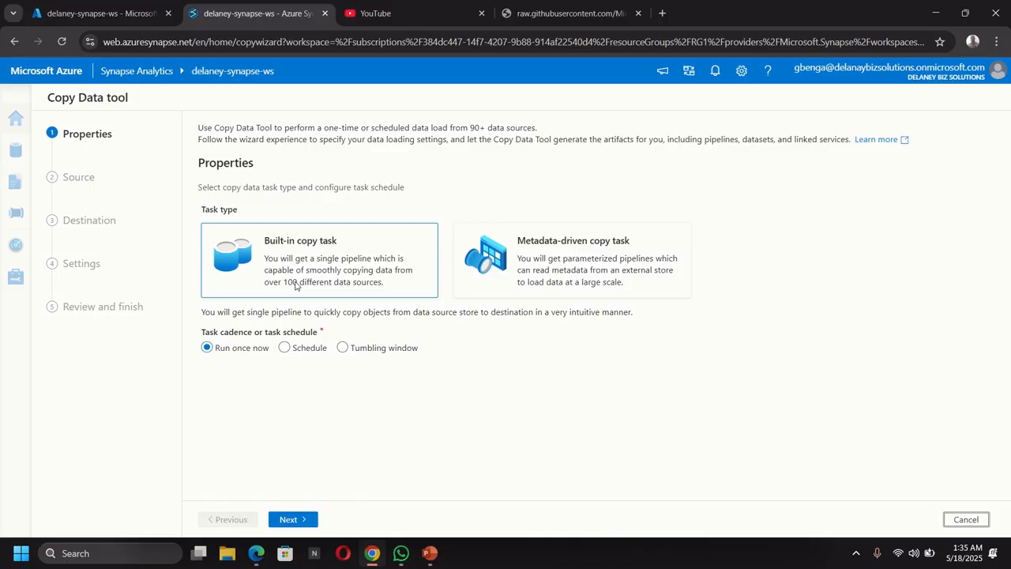
Copy the web address of the raw GitHub products.csv file and return to the Copy Data tool.
{"action": "left_click", "coordinate": [571, 14]}
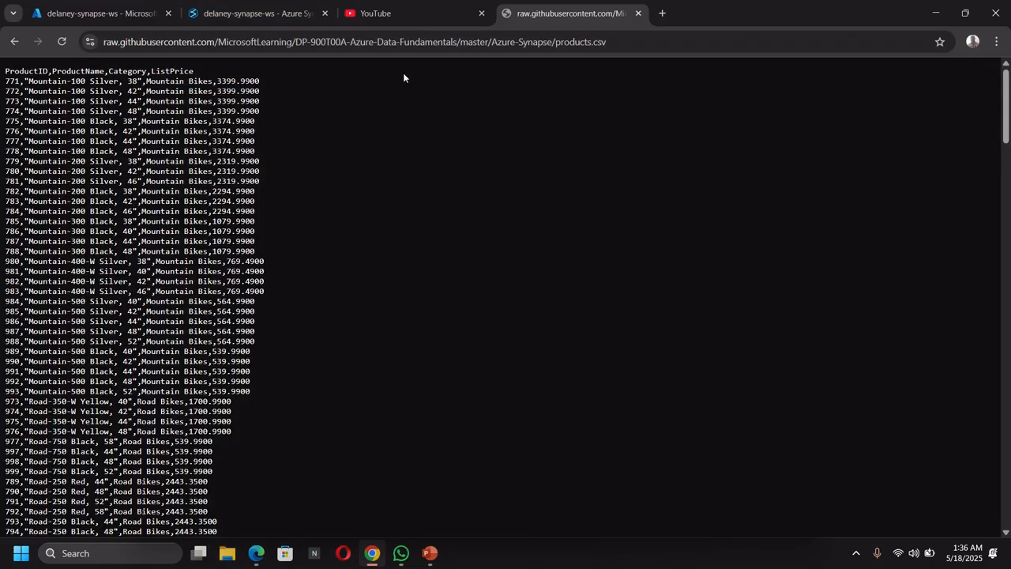
{"action": "left_click", "coordinate": [412, 44]}
{"action": "right_click", "coordinate": [413, 47]}
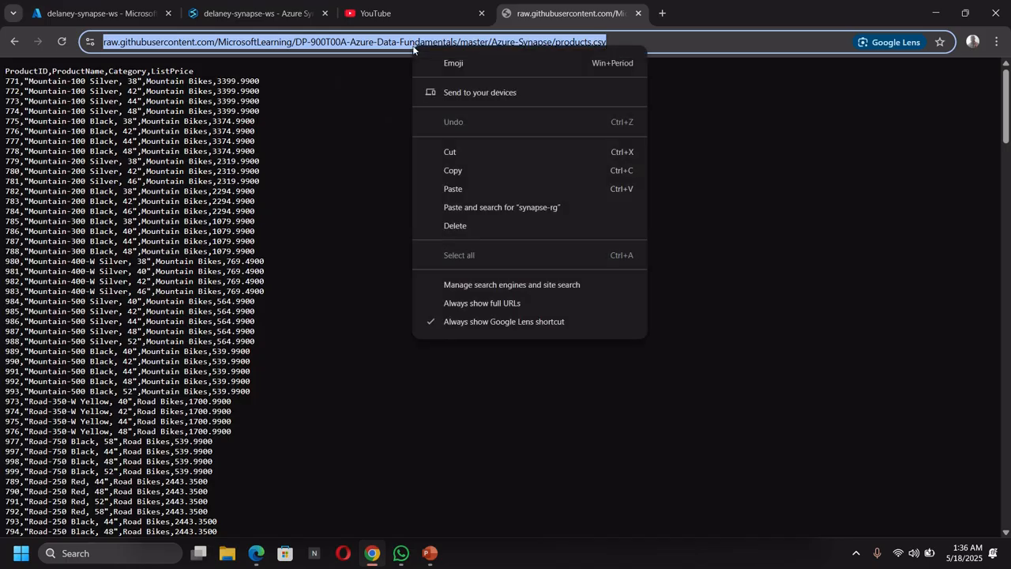
{"action": "left_click", "coordinate": [455, 170]}
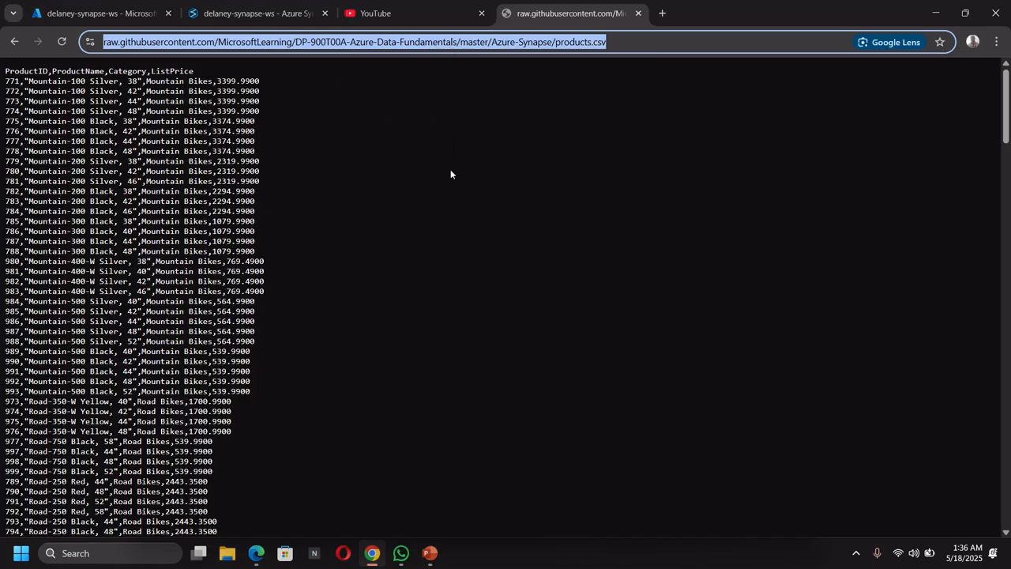
{"action": "left_click", "coordinate": [250, 16]}
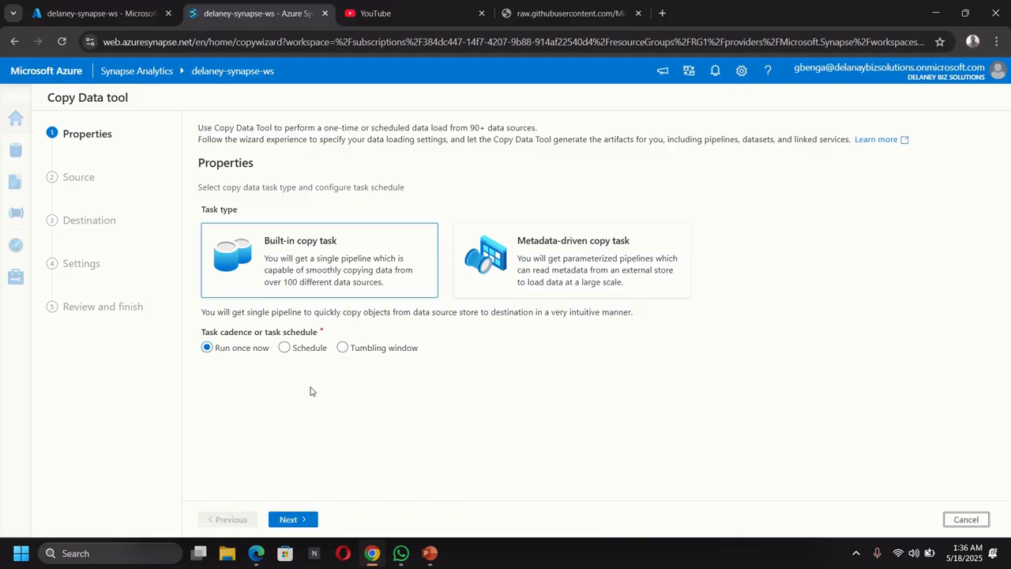
Keep the built-in copy task running once now and start a new HTTP connection for the source data store.
{"action": "left_click", "coordinate": [291, 519]}
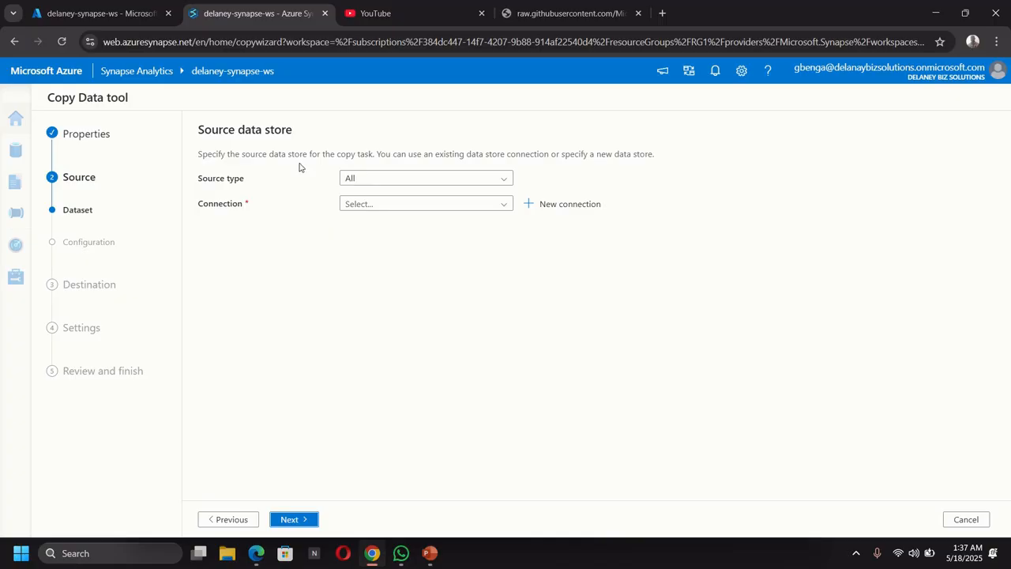
{"action": "left_click", "coordinate": [570, 205]}
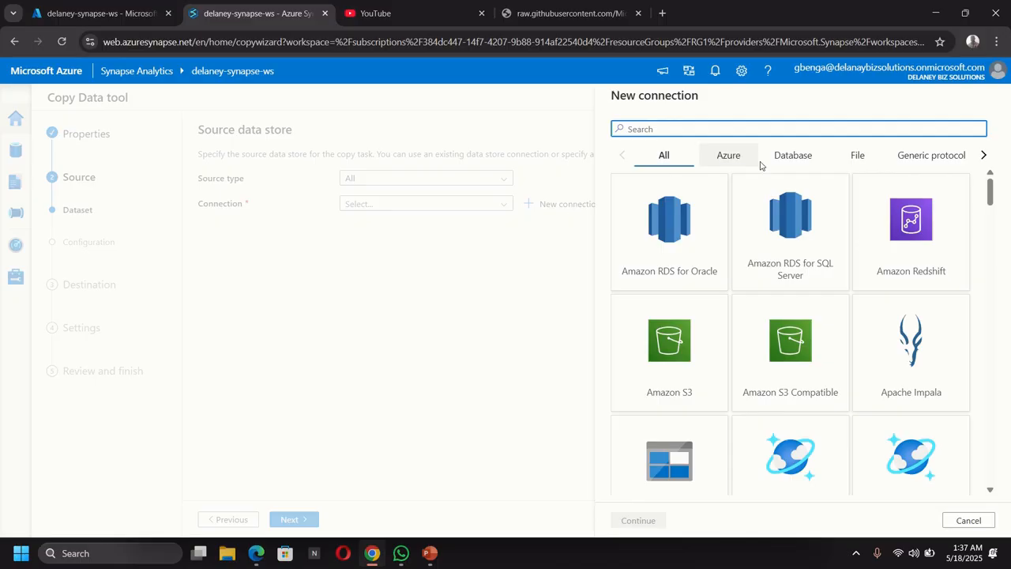
{"action": "left_click", "coordinate": [926, 158]}
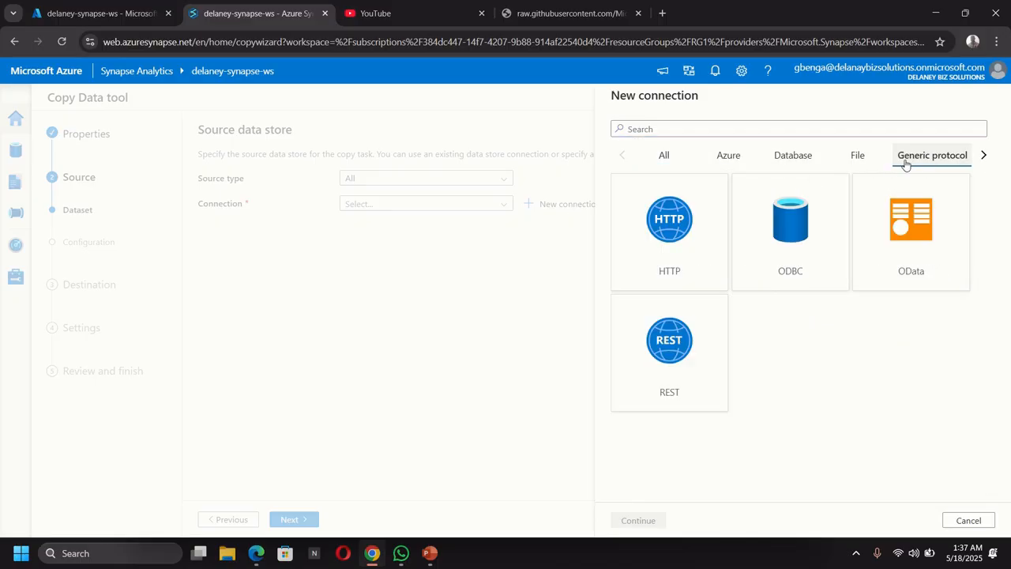
{"action": "left_click", "coordinate": [673, 230]}
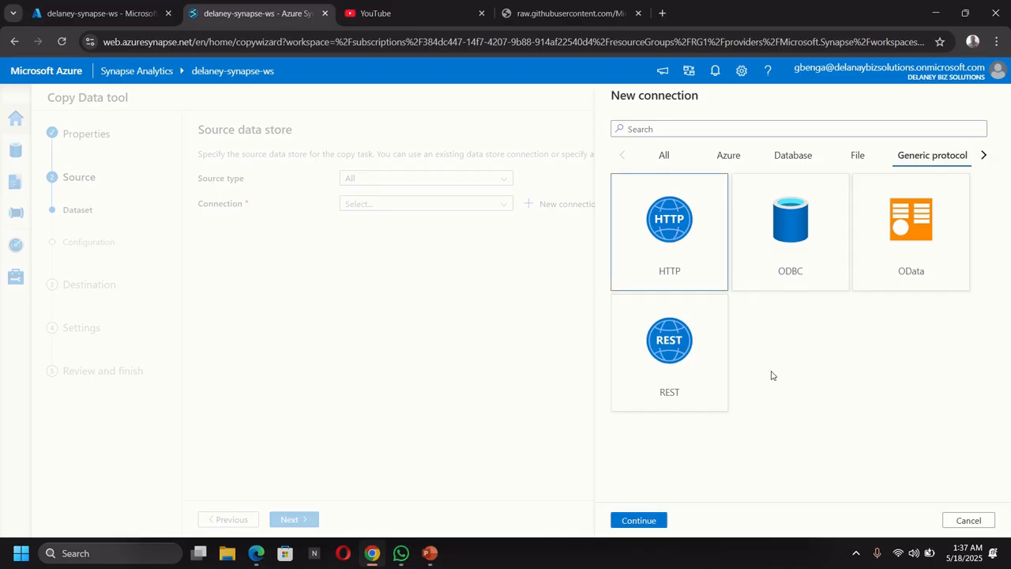
{"action": "left_click", "coordinate": [638, 519]}
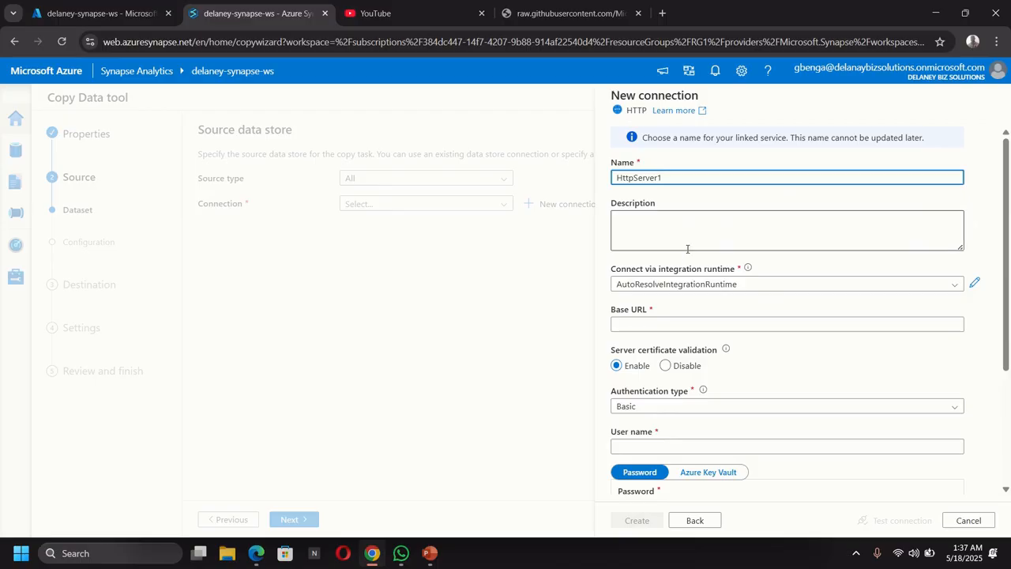
Name the HTTP connection AdventureWorksProductsTable and describe it as "product list via http".
{"action": "left_click_drag", "start_coordinate": [660, 177], "coordinate": [593, 180]}
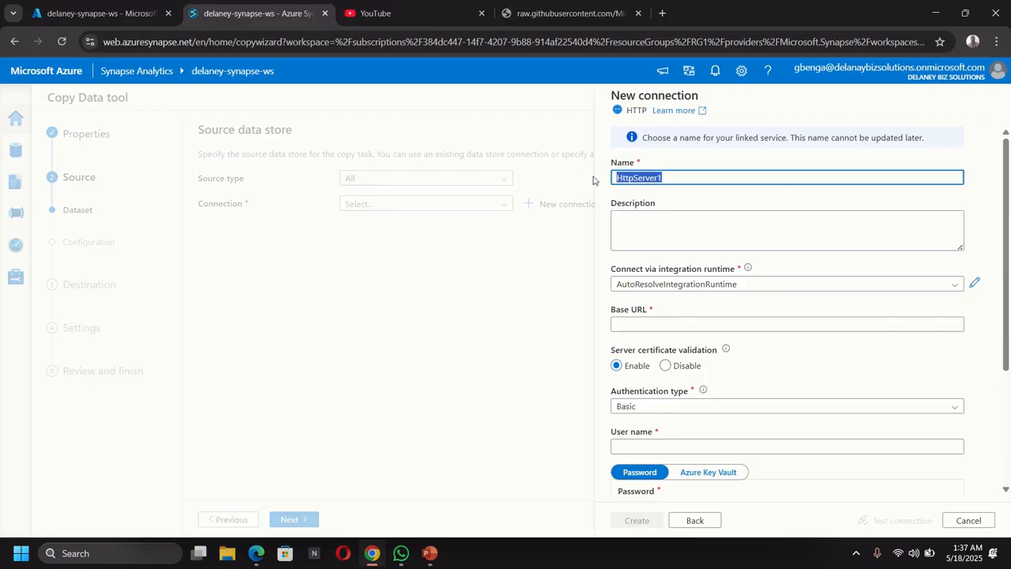
{"action": "type", "text": "A"}
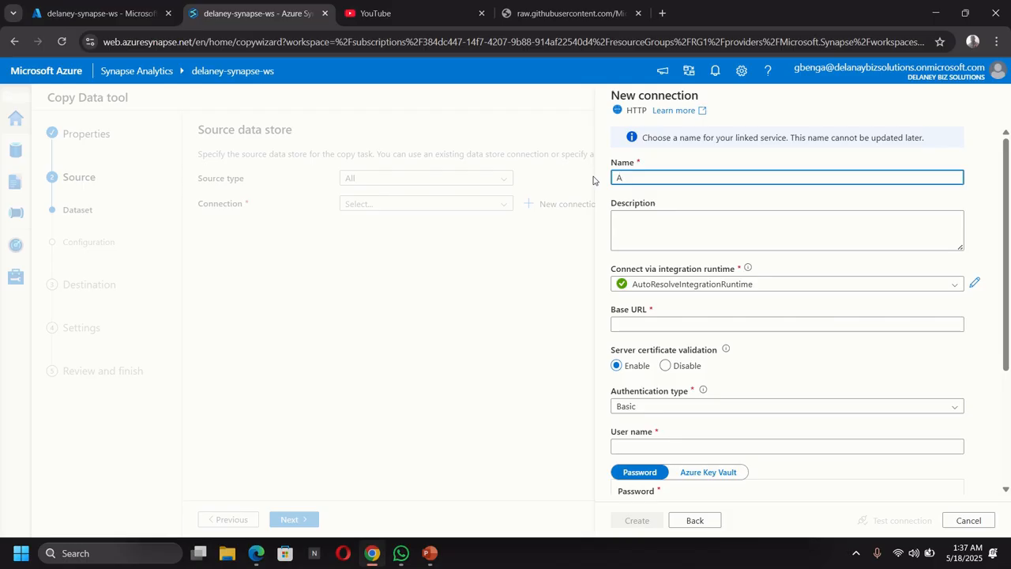
{"action": "type", "text": "dventureWorksPioductsTa"}
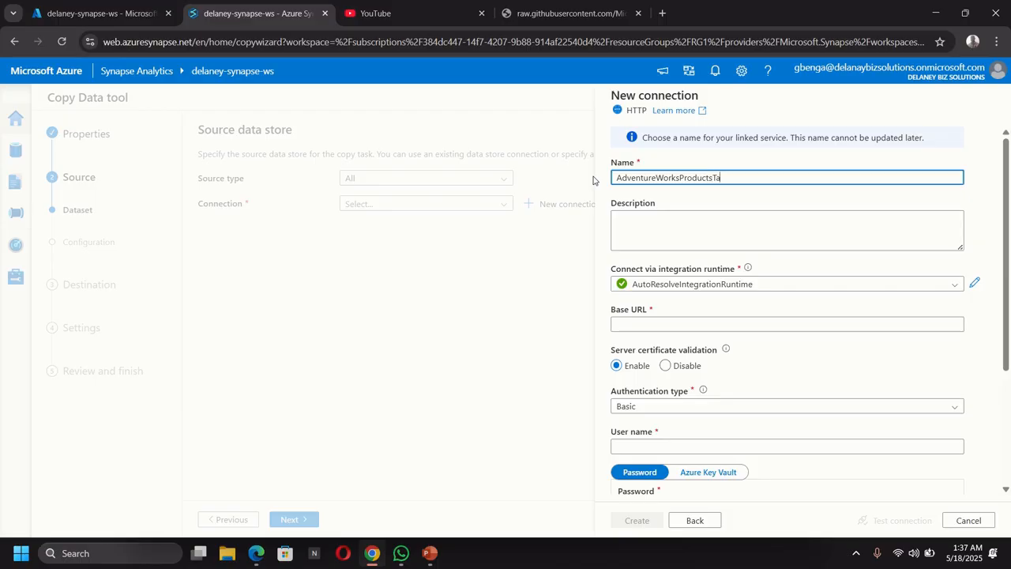
{"action": "type", "text": "ble"}
{"action": "left_click", "coordinate": [674, 220]}
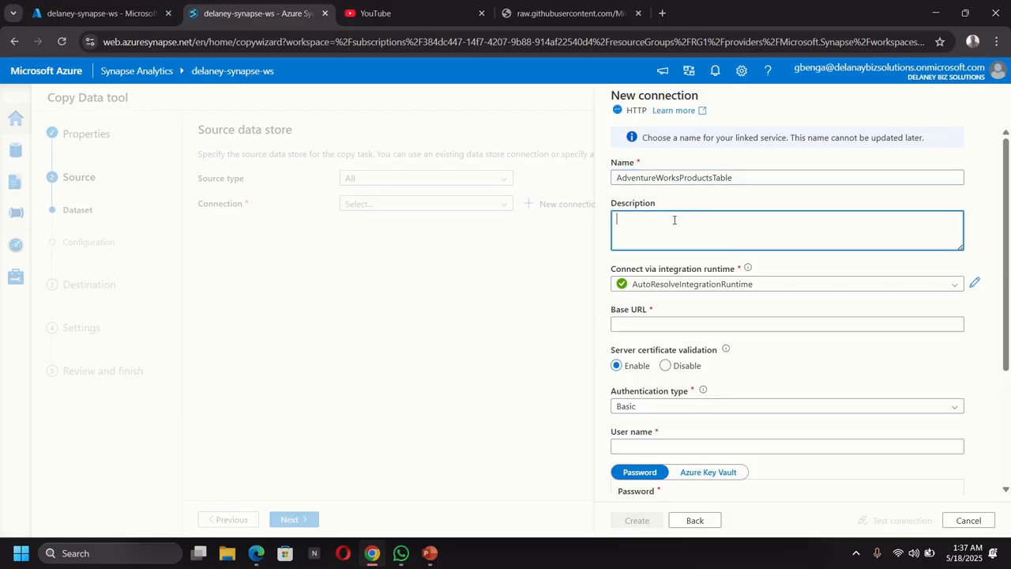
{"action": "type", "text": "product "}
{"action": "type", "text": "iist via http"}
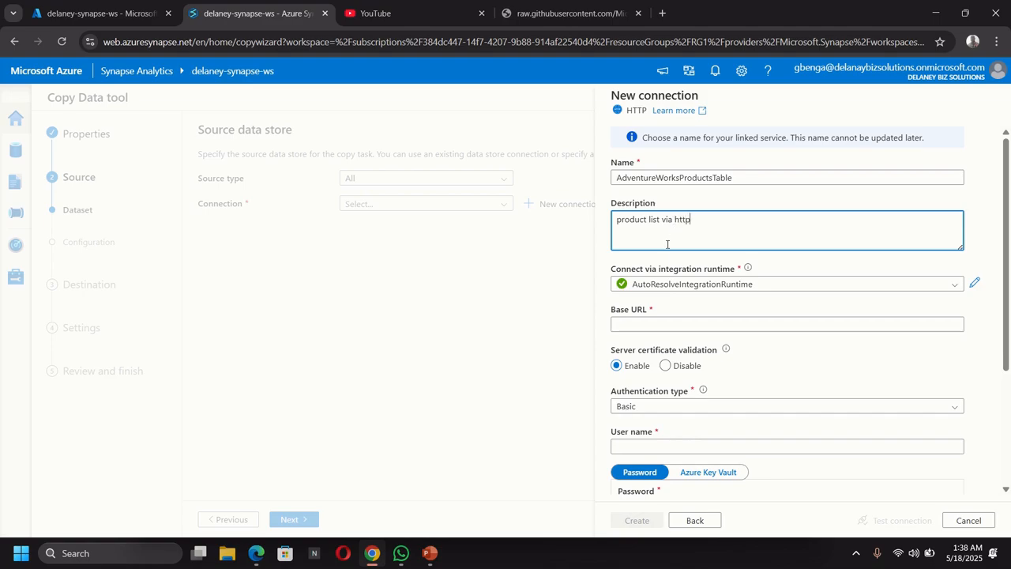
Set the base URL to the copied raw GitHub products.csv address with Anonymous authentication, and create the connection.
{"action": "left_click", "coordinate": [646, 321]}
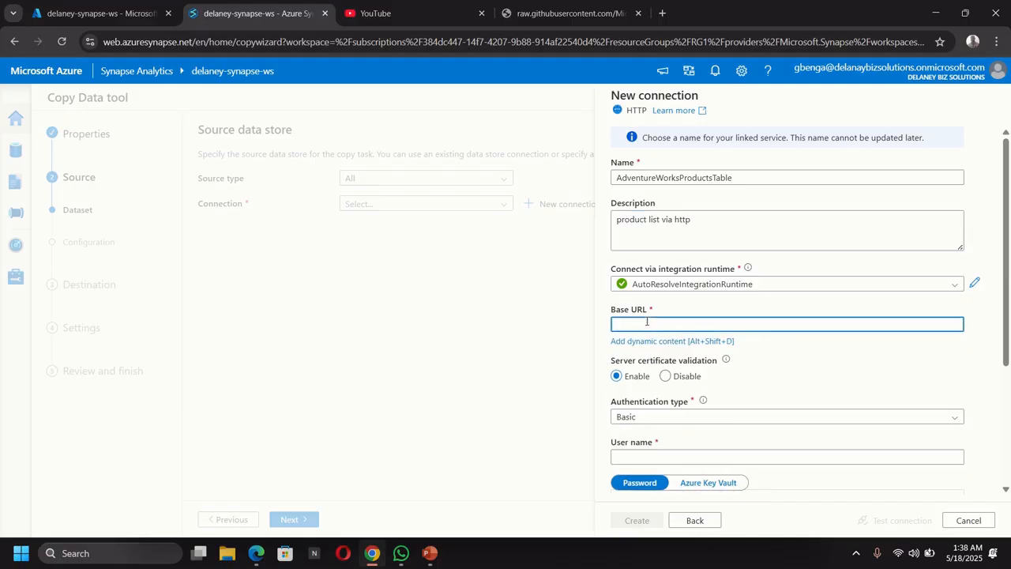
{"action": "type", "text": "https://raw.githubusercontent.com/MicrosoftLearning/DP-900T00A-Azure-Data-Fundamentals/master/Azure-Synapse/products.csv"}
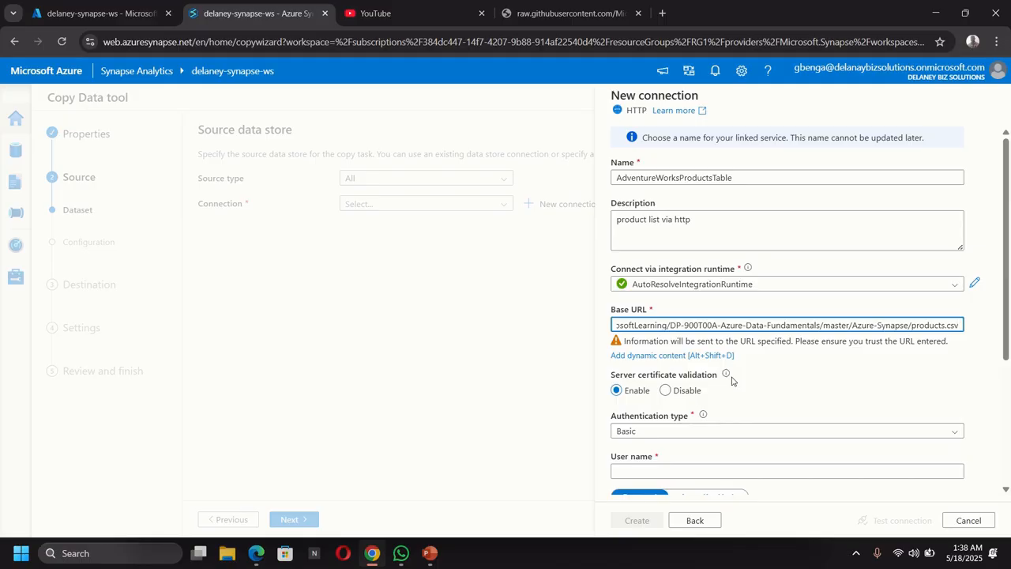
{"action": "mouse_move", "coordinate": [703, 415]}
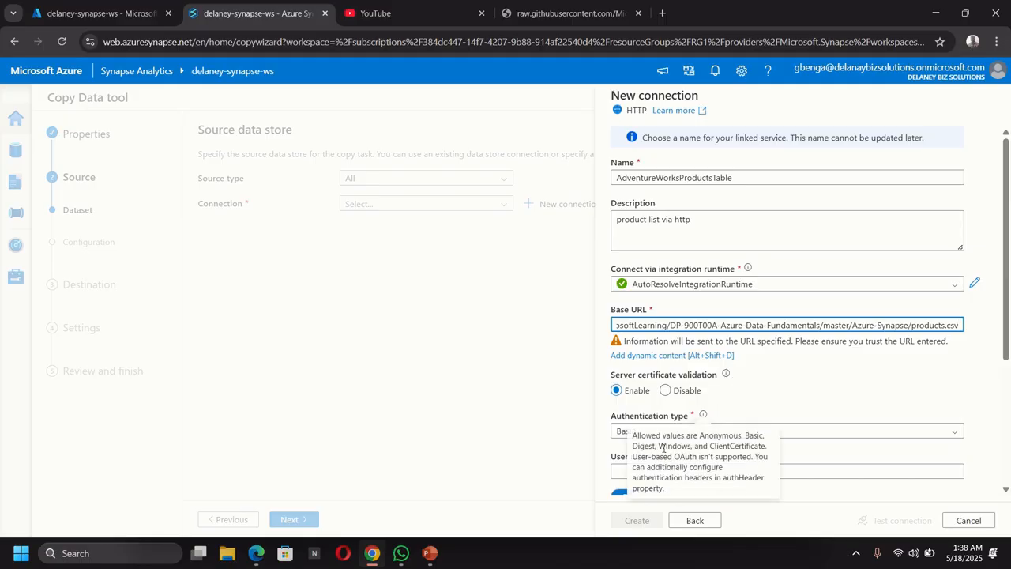
{"action": "scroll", "coordinate": [727, 451], "scroll_direction": "down", "scroll_amount": 2}
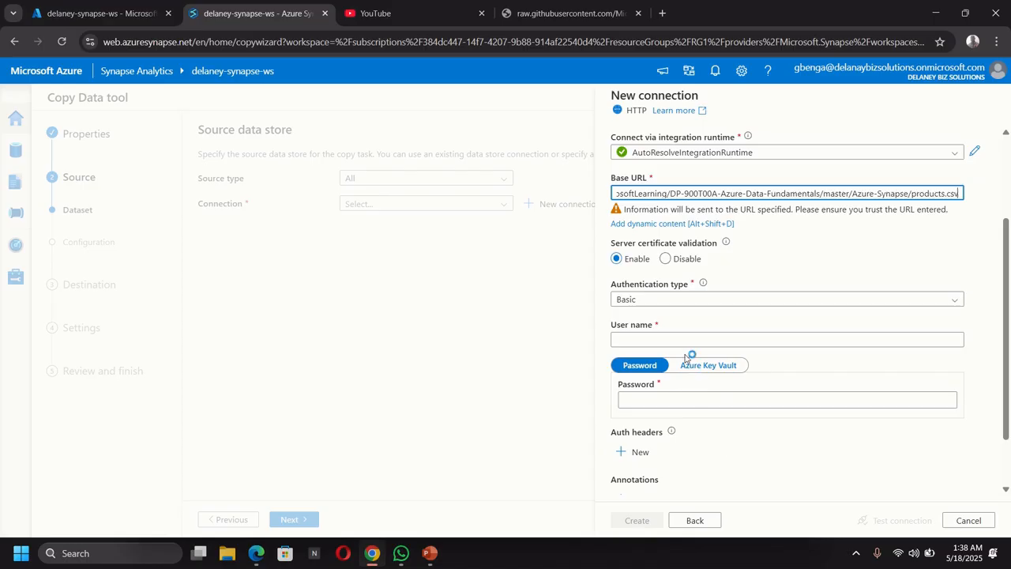
{"action": "left_click", "coordinate": [657, 301]}
{"action": "left_click", "coordinate": [647, 328]}
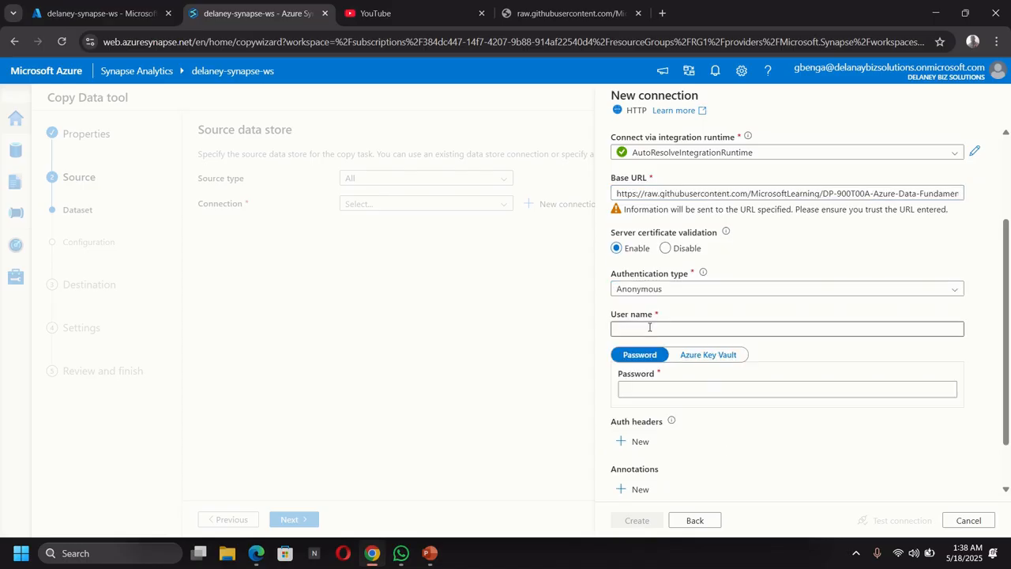
{"action": "left_click", "coordinate": [564, 14]}
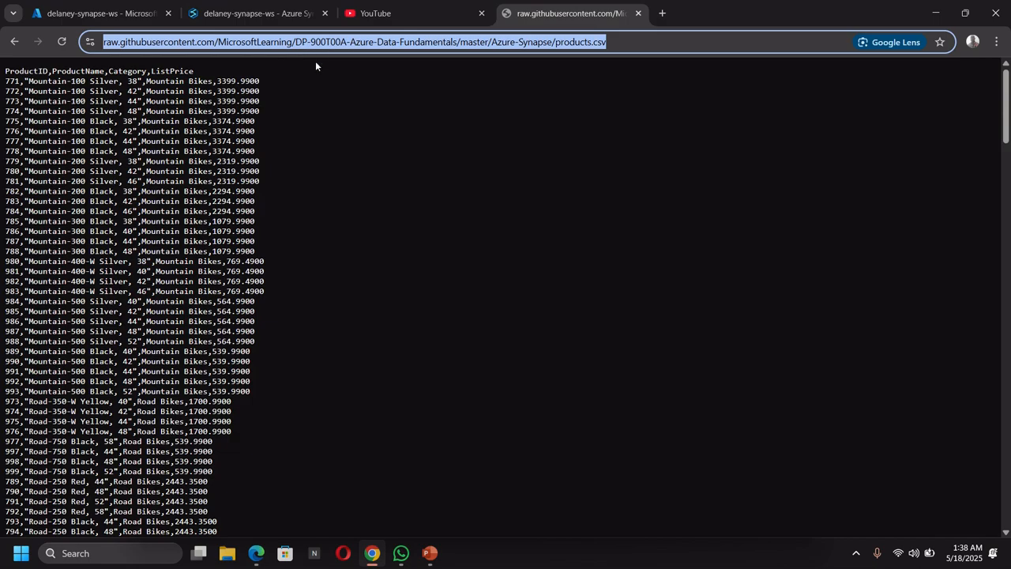
{"action": "left_click", "coordinate": [241, 14]}
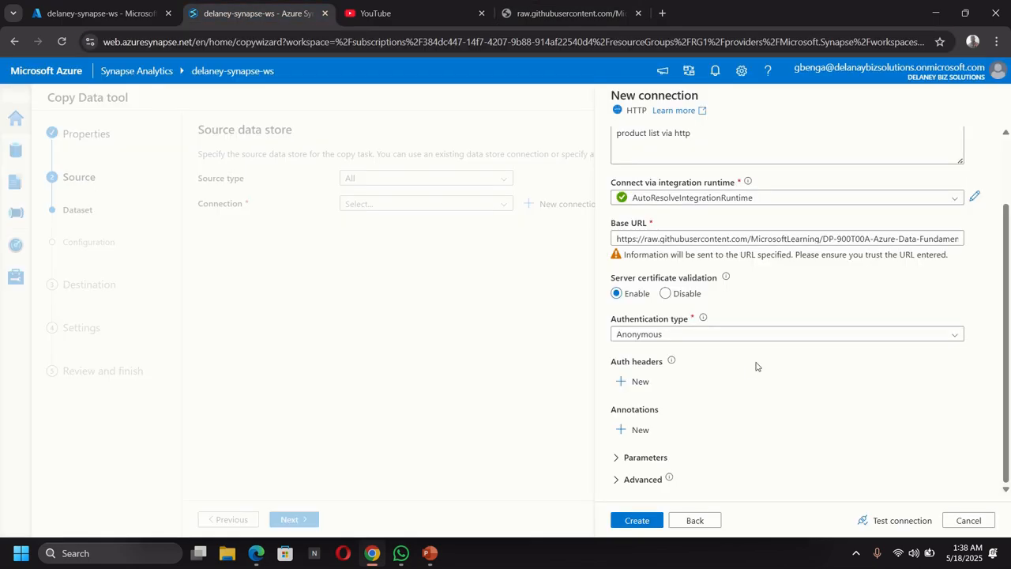
{"action": "left_click", "coordinate": [641, 521]}
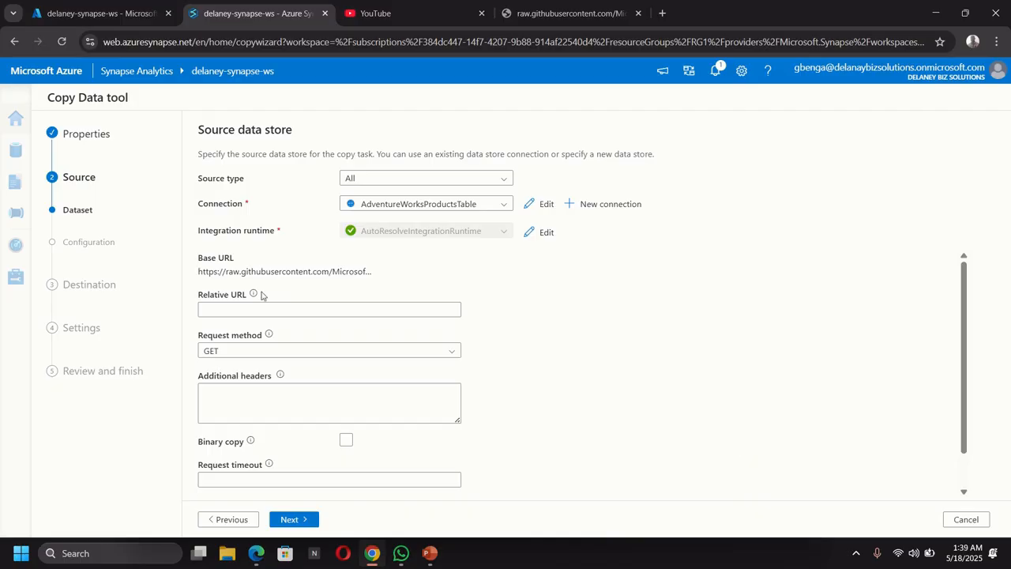
Accept the default source dataset settings and preview the products data from the file format settings.
{"action": "mouse_move", "coordinate": [253, 293]}
{"action": "scroll", "coordinate": [323, 372], "scroll_direction": "down", "scroll_amount": 1}
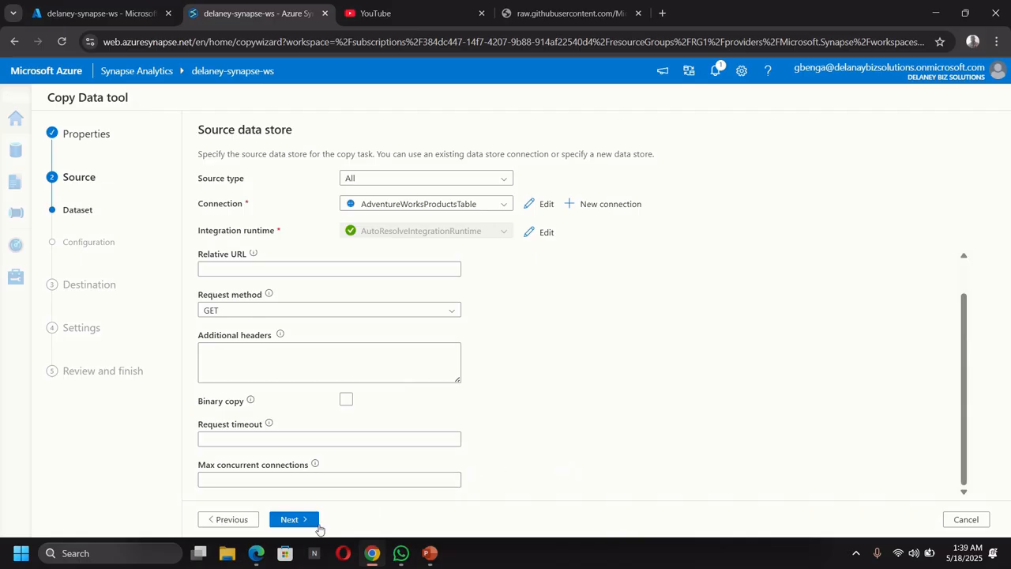
{"action": "left_click", "coordinate": [288, 520]}
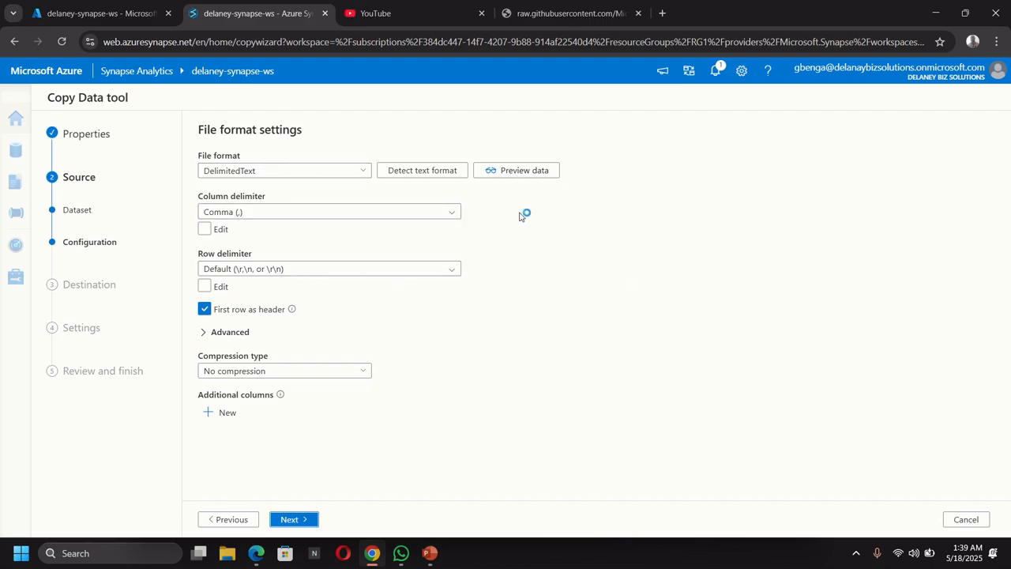
{"action": "left_click", "coordinate": [514, 172]}
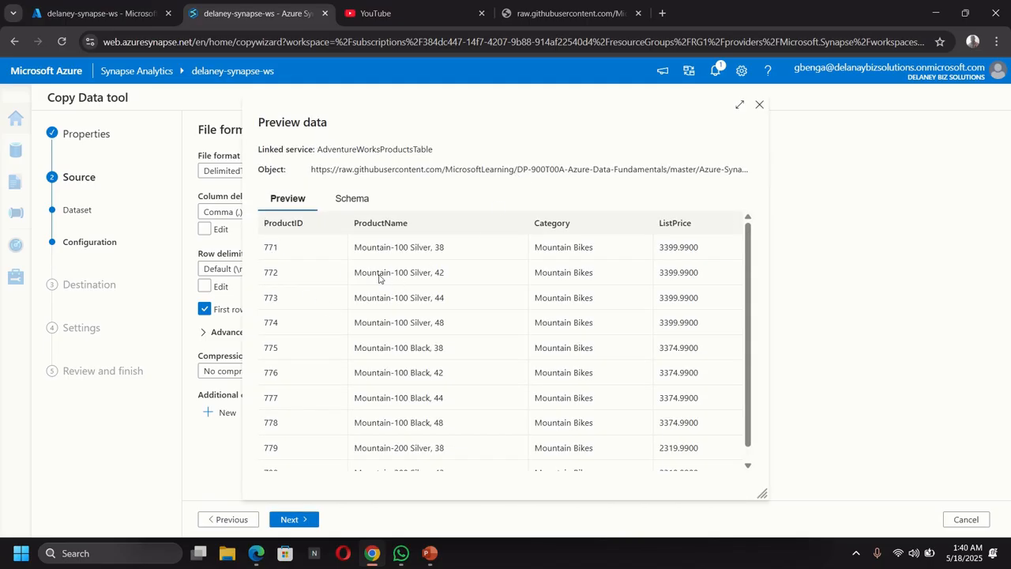
{"action": "scroll", "coordinate": [327, 345], "scroll_direction": "down", "scroll_amount": 1}
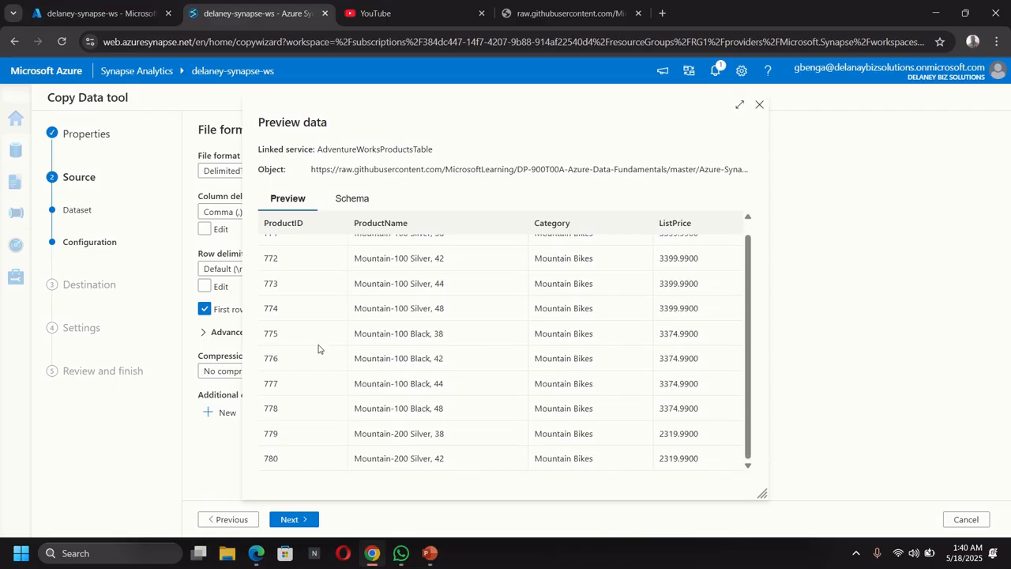
{"action": "left_click", "coordinate": [759, 105]}
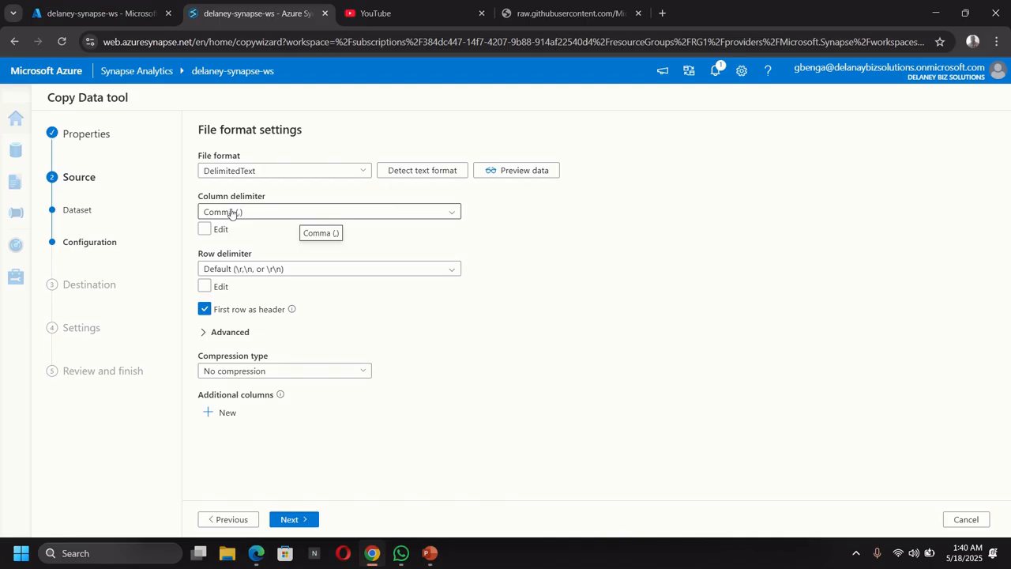
Compare the format settings with the raw CSV, set the row delimiter to Line feed (\n), and continue to the destination data store.
{"action": "left_click", "coordinate": [561, 15]}
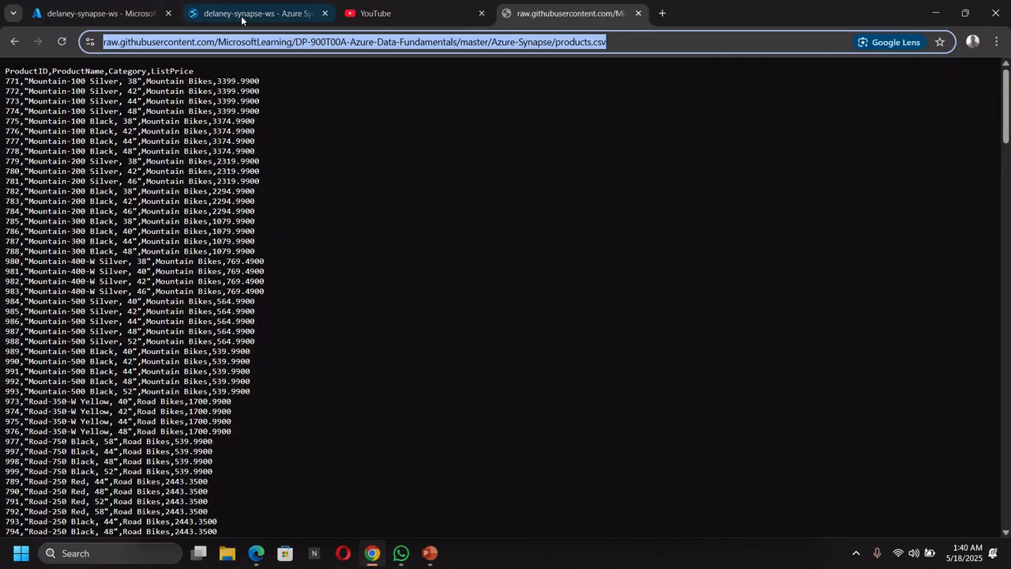
{"action": "left_click", "coordinate": [260, 13]}
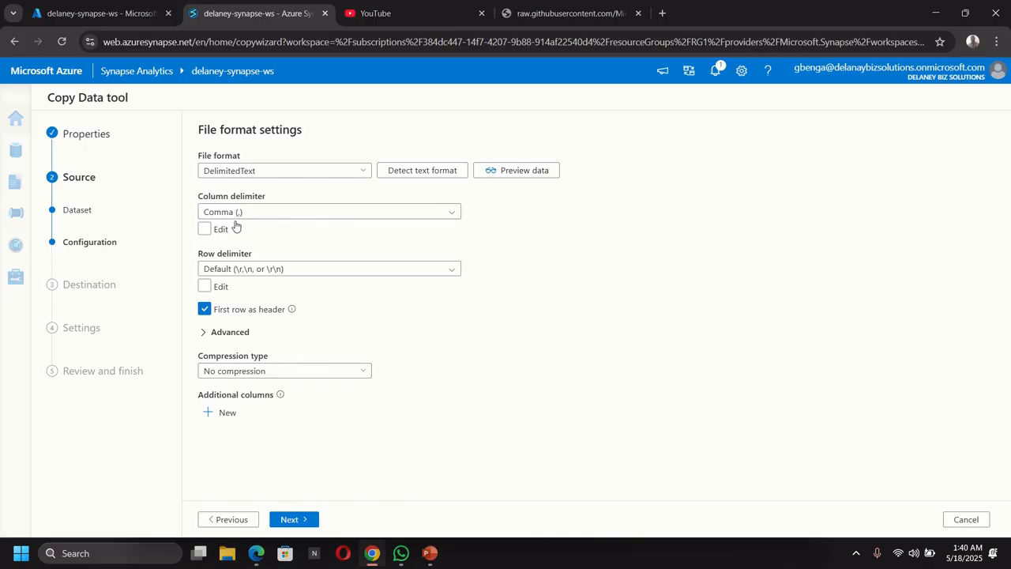
{"action": "left_click", "coordinate": [268, 269]}
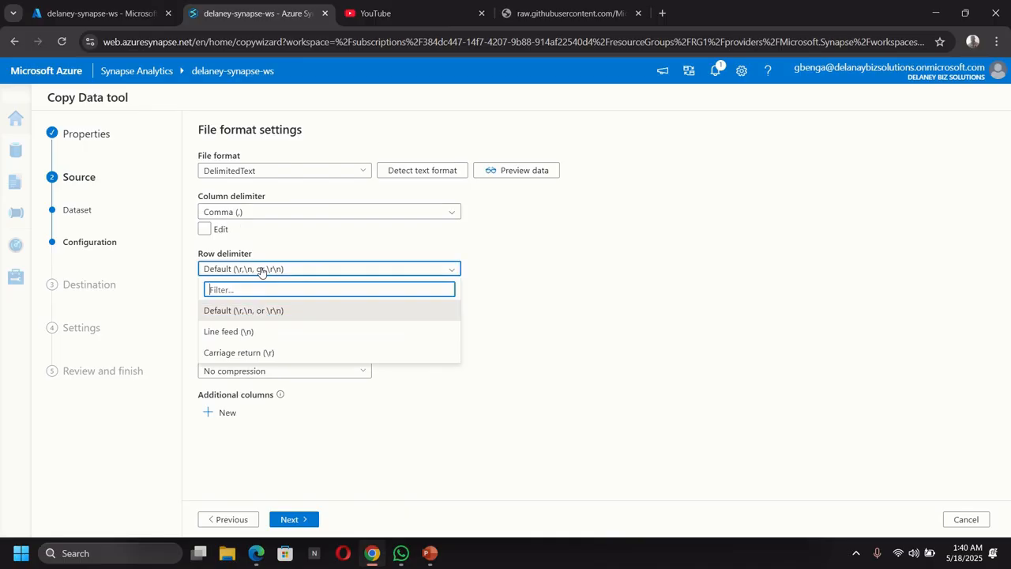
{"action": "left_click", "coordinate": [237, 330]}
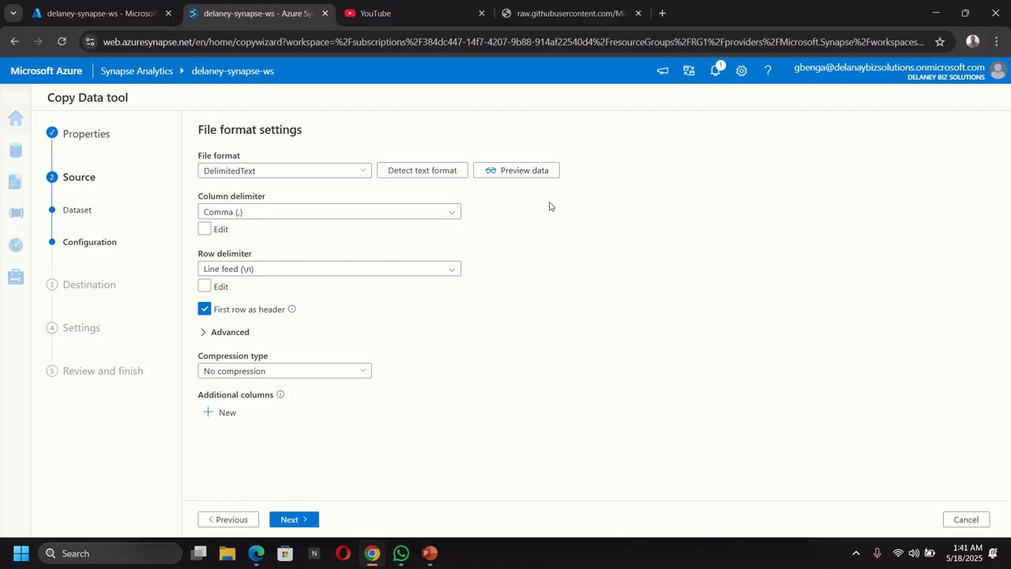
{"action": "left_click", "coordinate": [570, 20]}
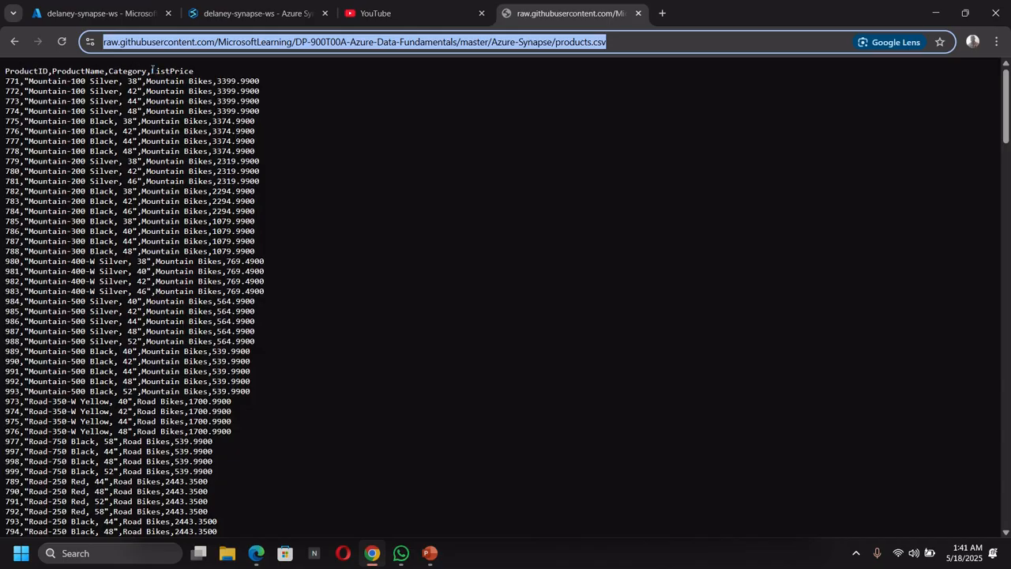
{"action": "left_click", "coordinate": [262, 14]}
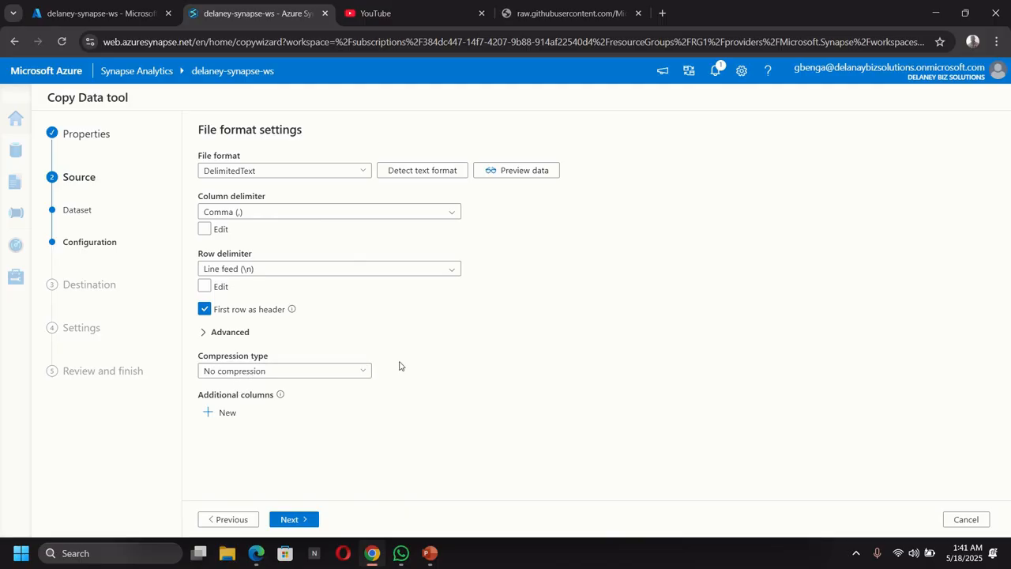
{"action": "left_click", "coordinate": [293, 518]}
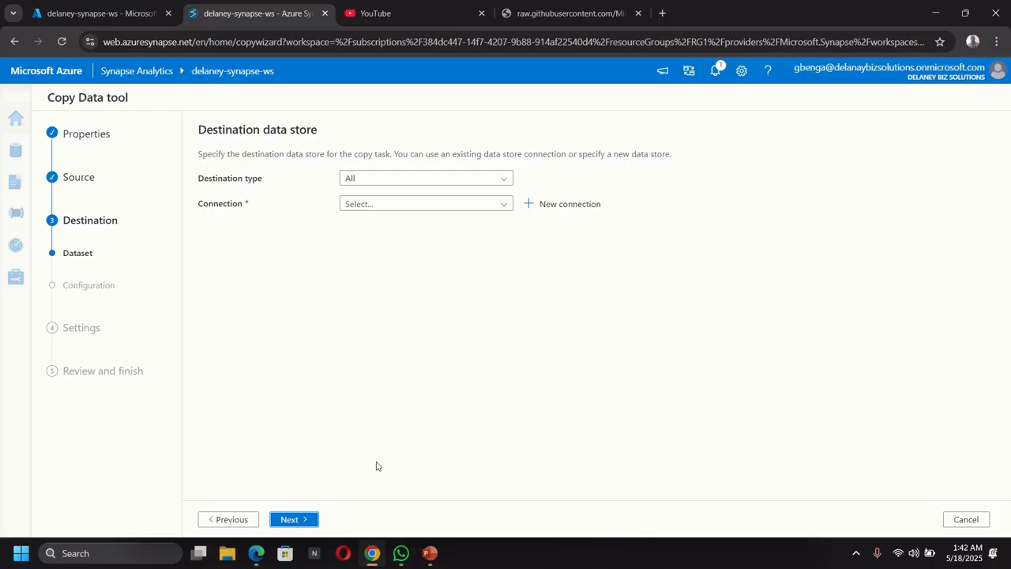
Set the destination type to Azure Data Lake Storage Gen2 and use the delaney-synapse-ws-WorkspaceDefaultStorage connection.
{"action": "left_click", "coordinate": [556, 17]}
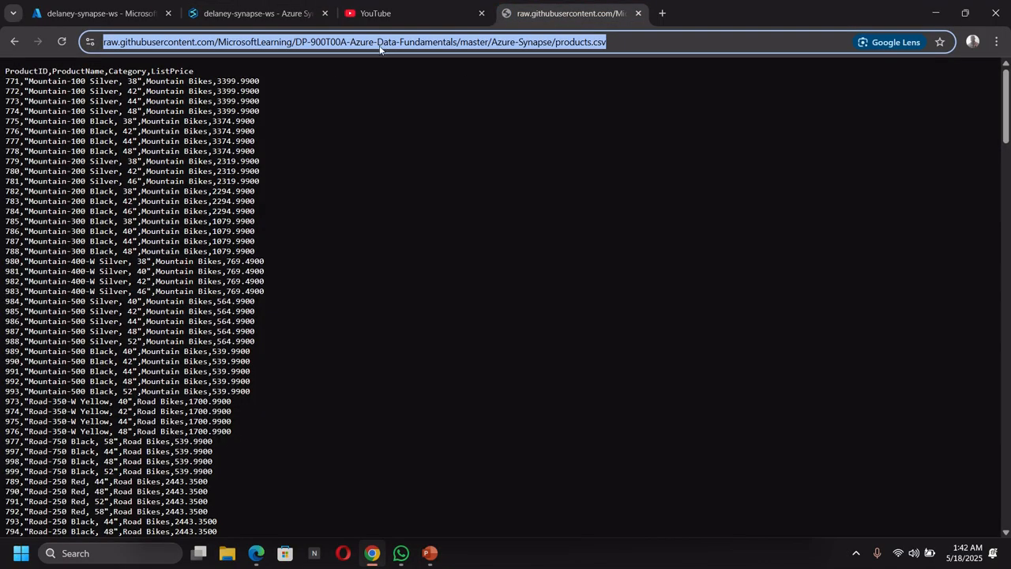
{"action": "left_click", "coordinate": [240, 14]}
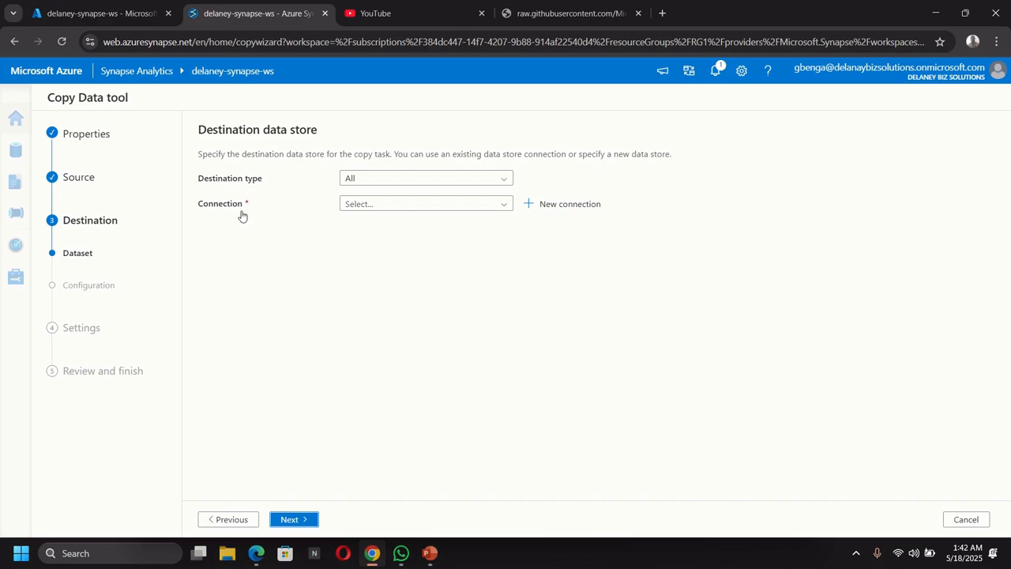
{"action": "left_click", "coordinate": [370, 181]}
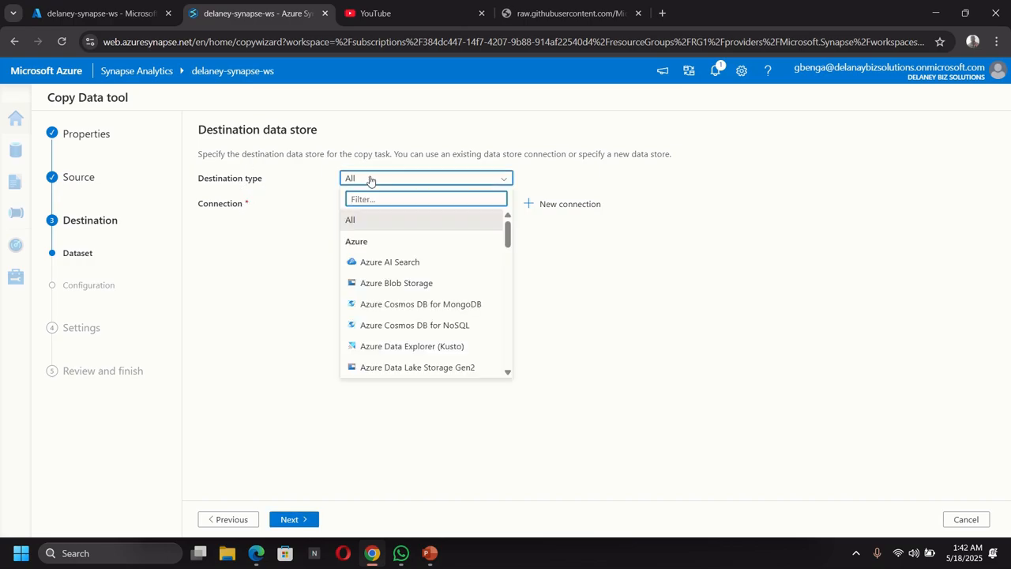
{"action": "type", "text": "azure"}
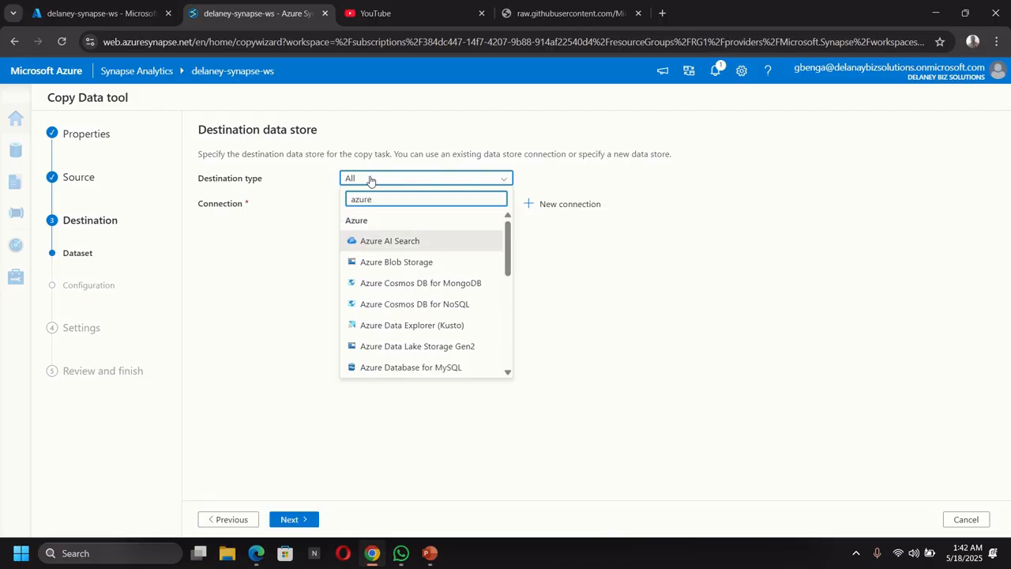
{"action": "type", "text": " data"}
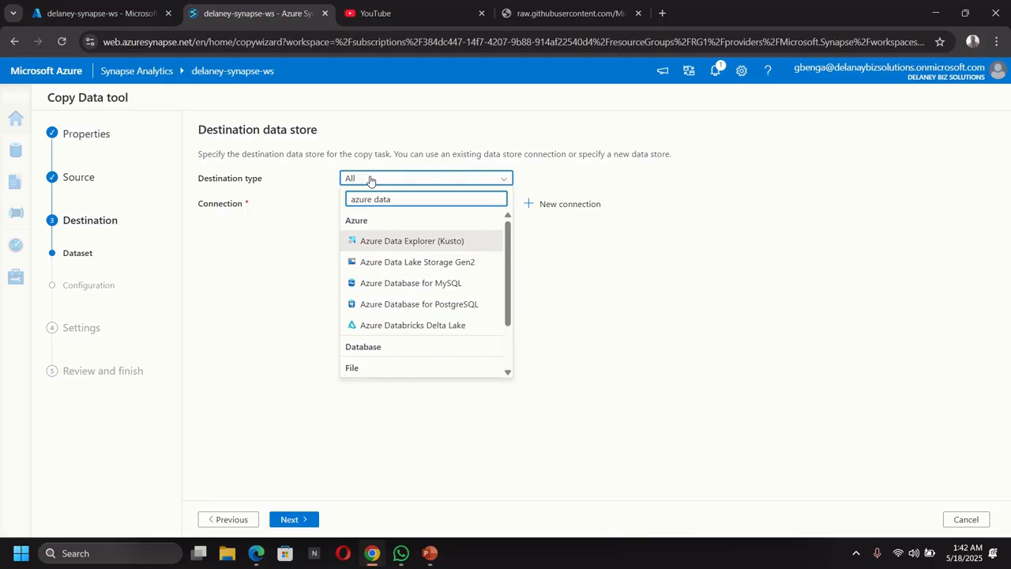
{"action": "left_click", "coordinate": [417, 264]}
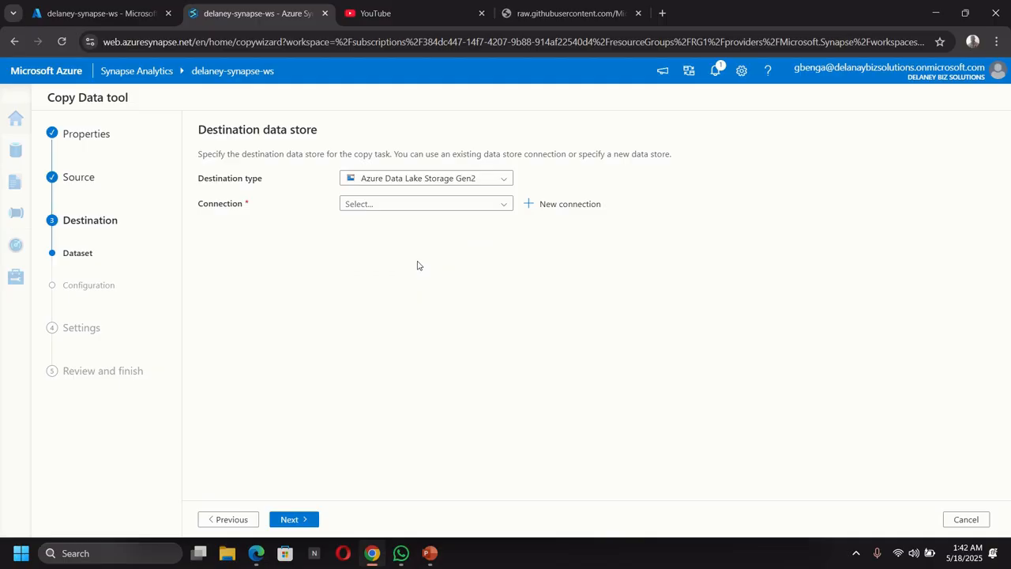
{"action": "left_click", "coordinate": [443, 211]}
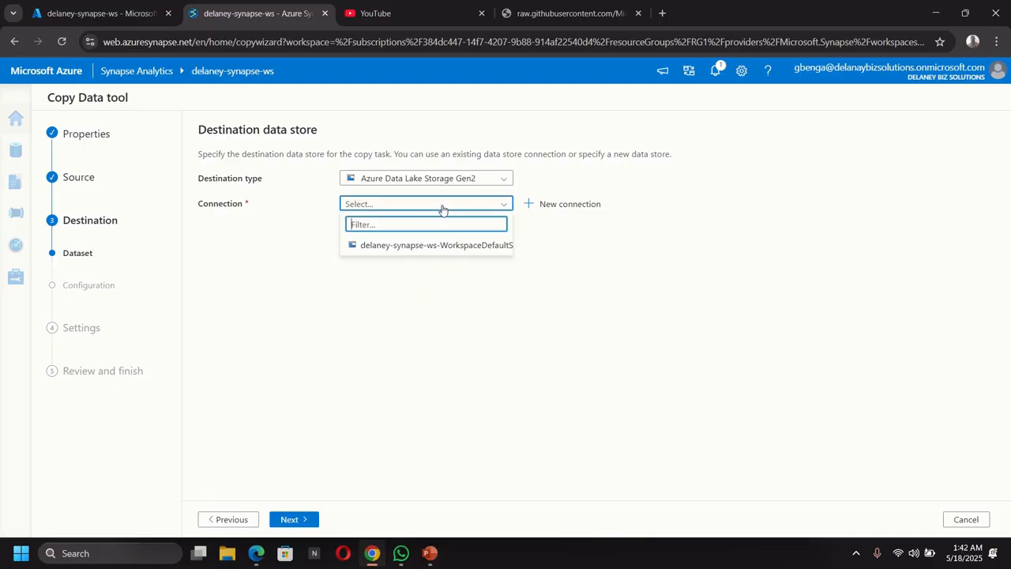
{"action": "left_click", "coordinate": [384, 245]}
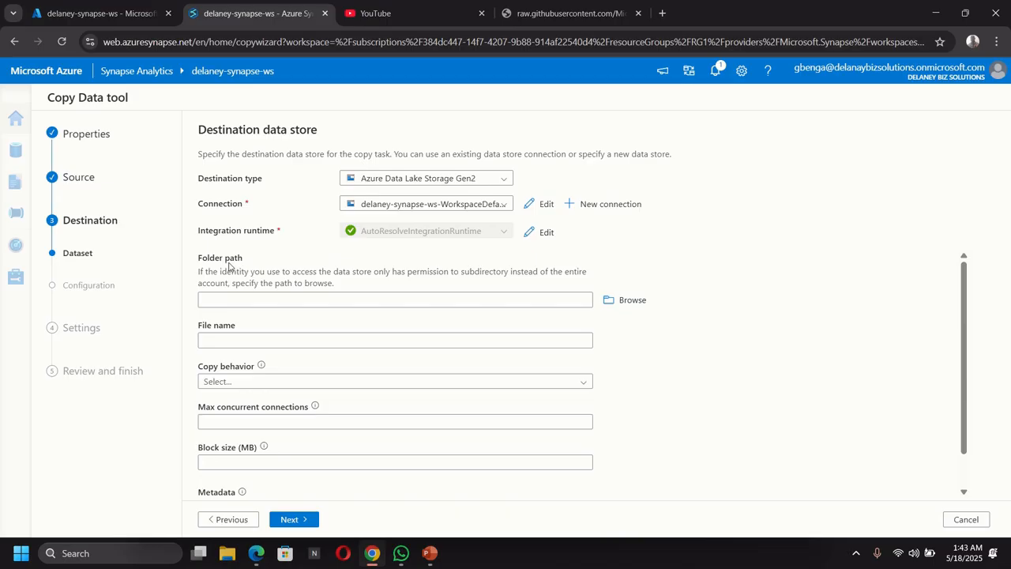
Set the destination folder to delaney-fs and the file name to products.csv, and continue to the file format settings.
{"action": "left_click", "coordinate": [214, 298]}
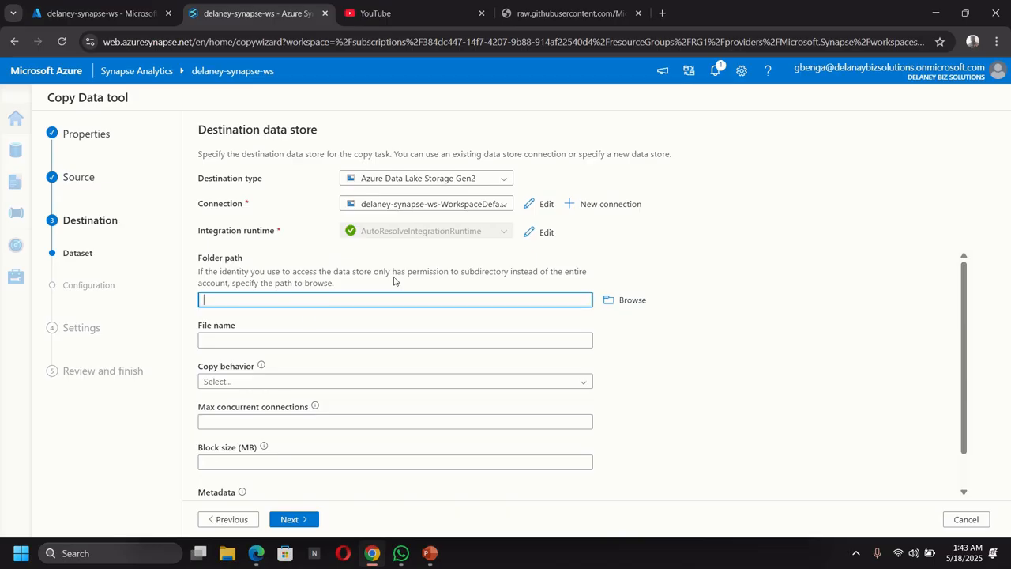
{"action": "left_click", "coordinate": [638, 301]}
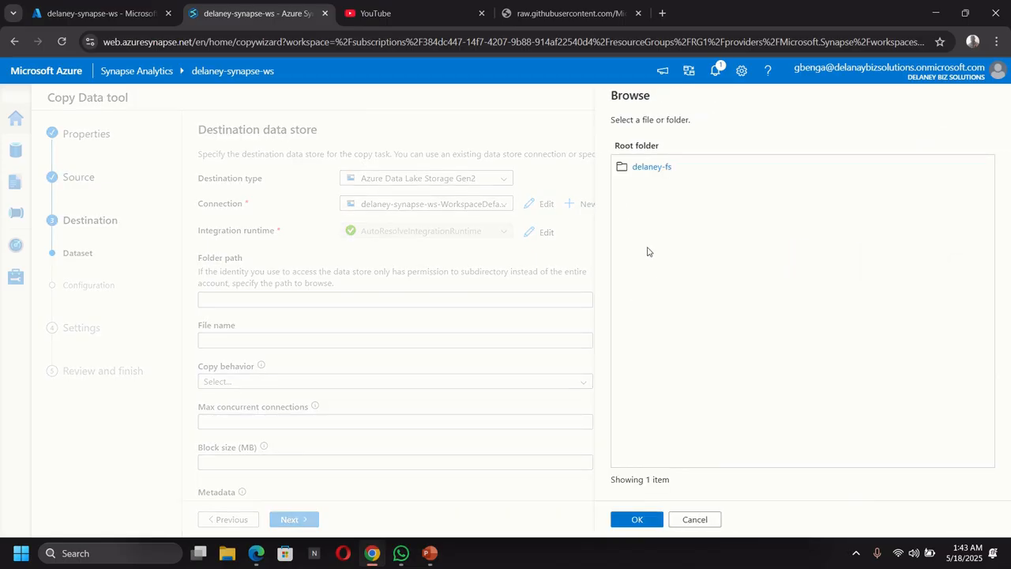
{"action": "left_click", "coordinate": [646, 169]}
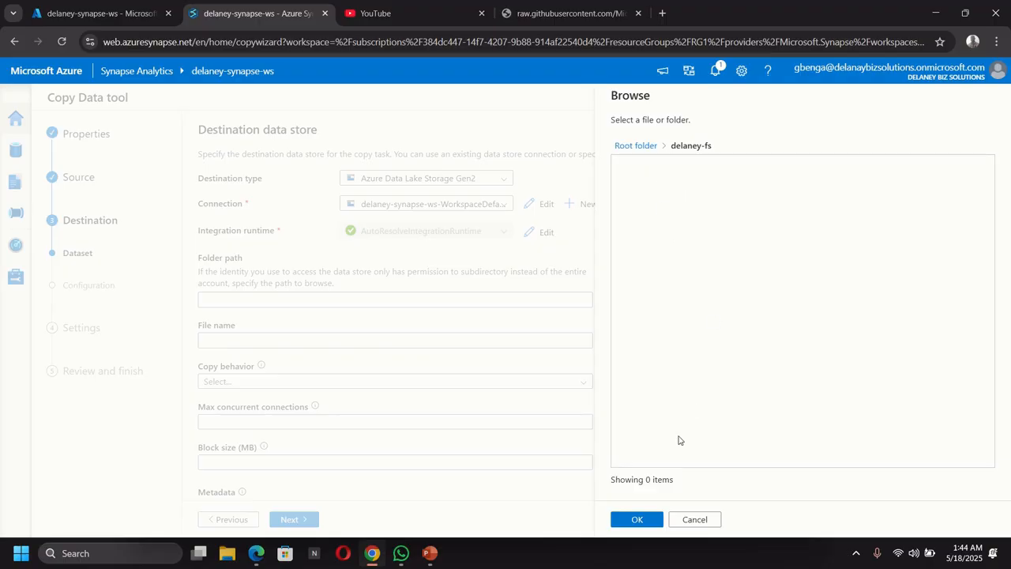
{"action": "left_click", "coordinate": [637, 519]}
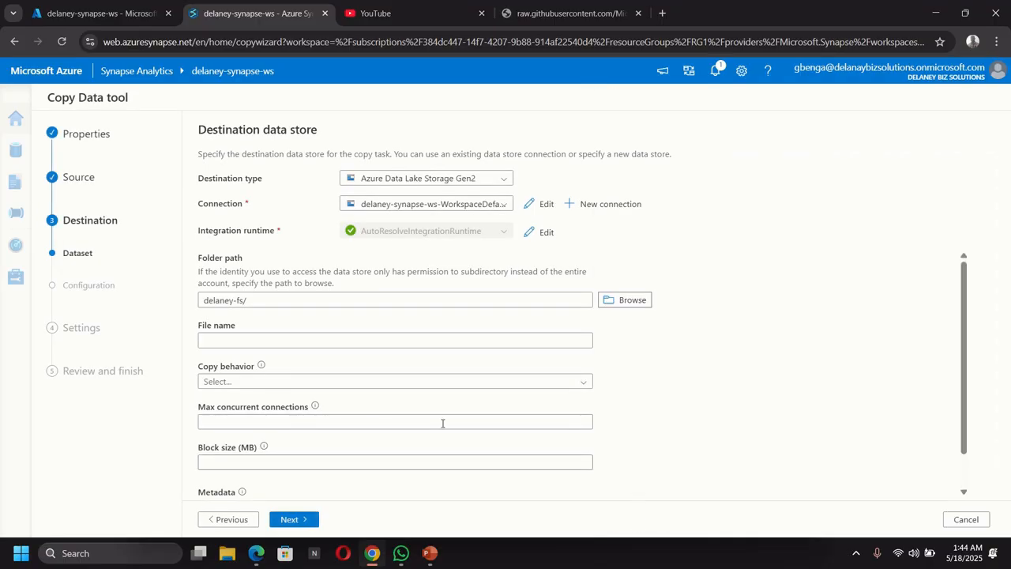
{"action": "left_click", "coordinate": [277, 340]}
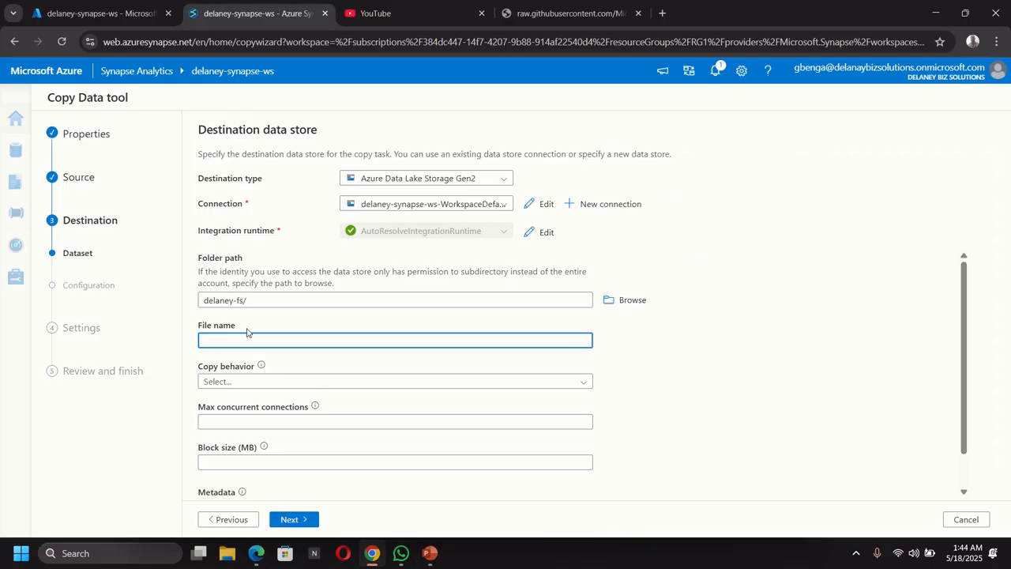
{"action": "type", "text": "products.csv"}
{"action": "scroll", "coordinate": [261, 415], "scroll_direction": "down", "scroll_amount": 1}
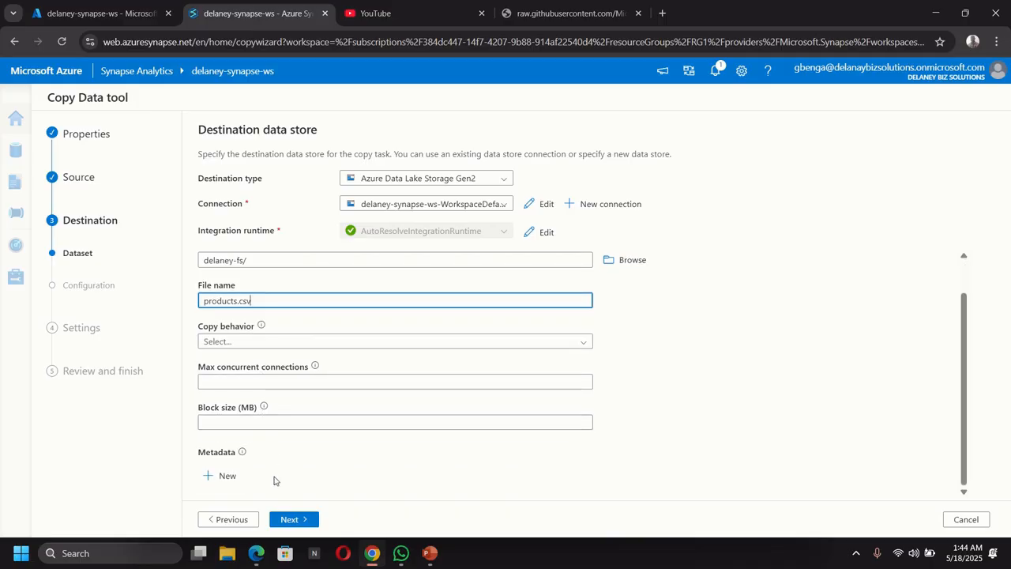
{"action": "left_click", "coordinate": [299, 519]}
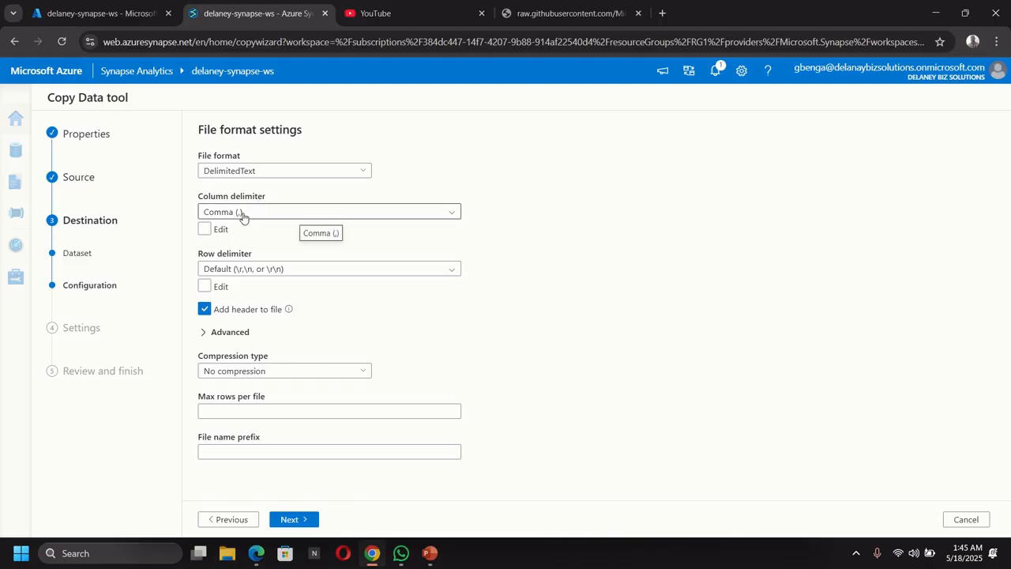
Set the destination file's row delimiter to Line feed (\n) and continue to the copy task settings.
{"action": "left_click", "coordinate": [240, 268]}
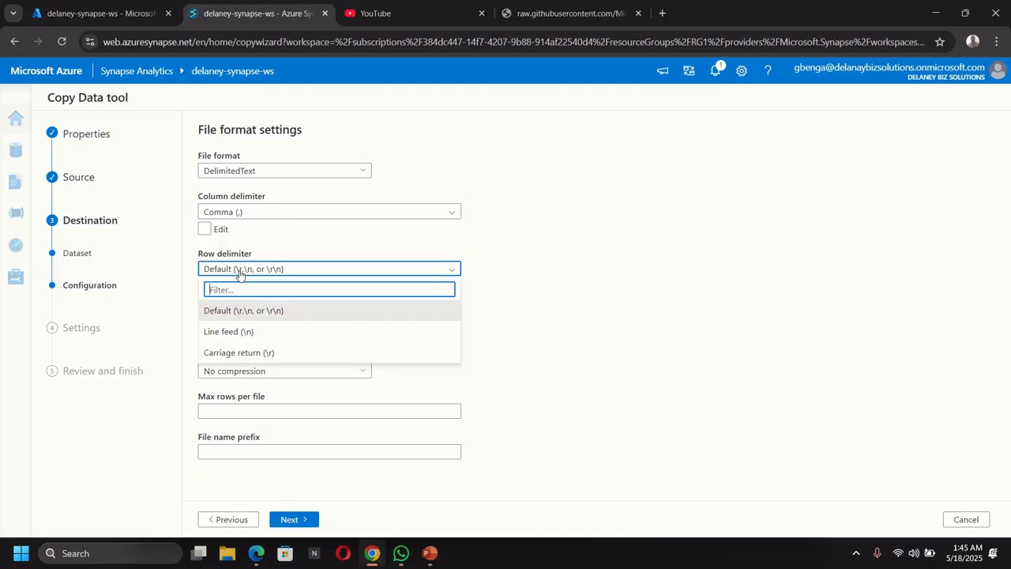
{"action": "left_click", "coordinate": [239, 332]}
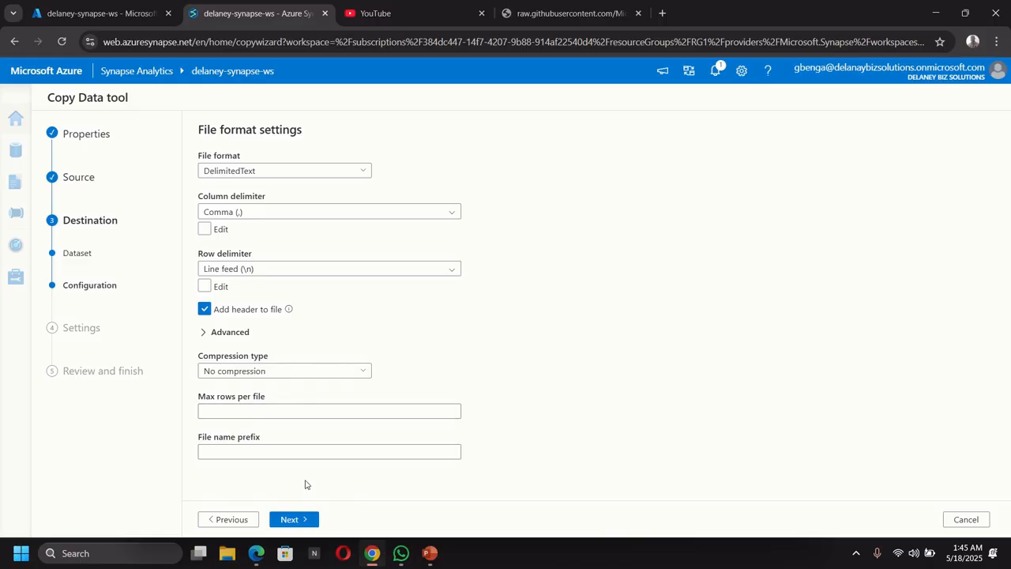
{"action": "left_click", "coordinate": [290, 519]}
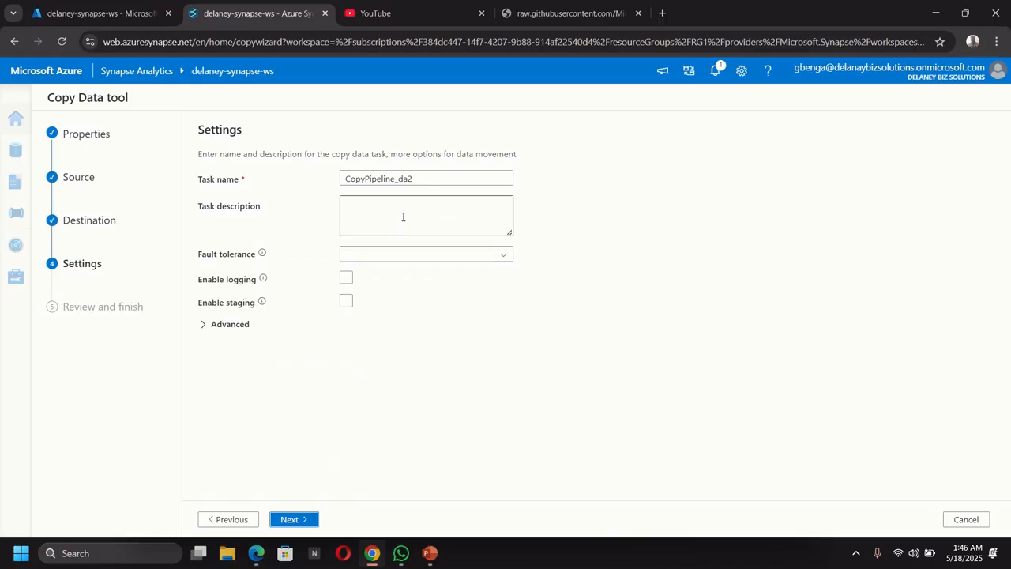
Name the copy task "Copy products", describe it as "Copy products data", and continue to the summary.
{"action": "left_click", "coordinate": [407, 180]}
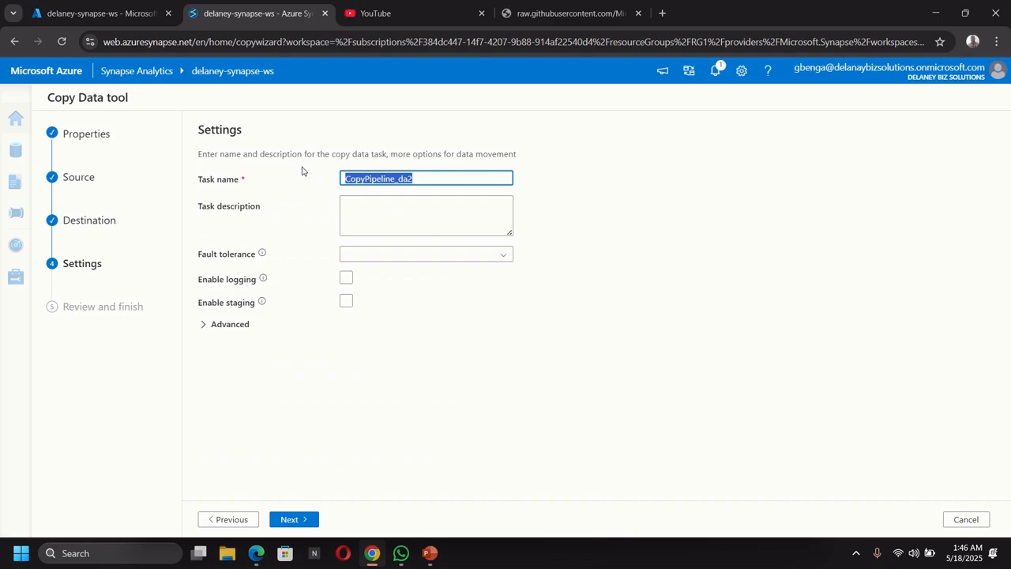
{"action": "type", "text": "C"}
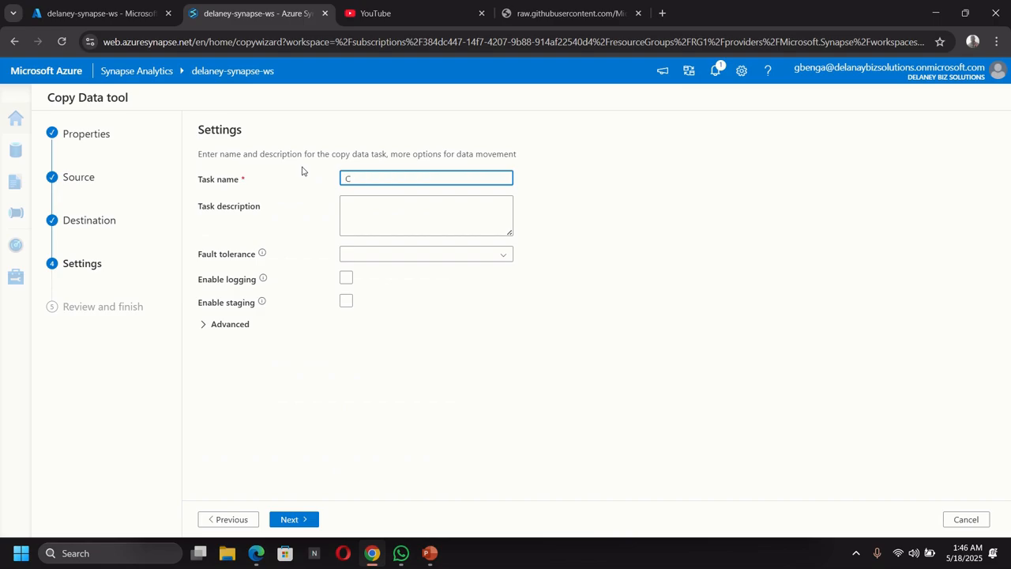
{"action": "type", "text": "opy "}
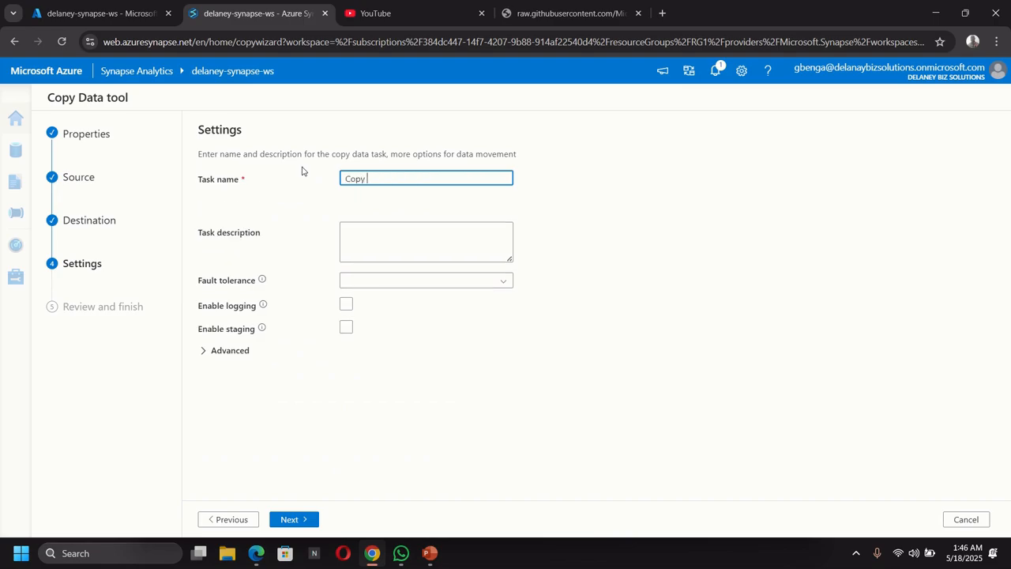
{"action": "type", "text": "pr"}
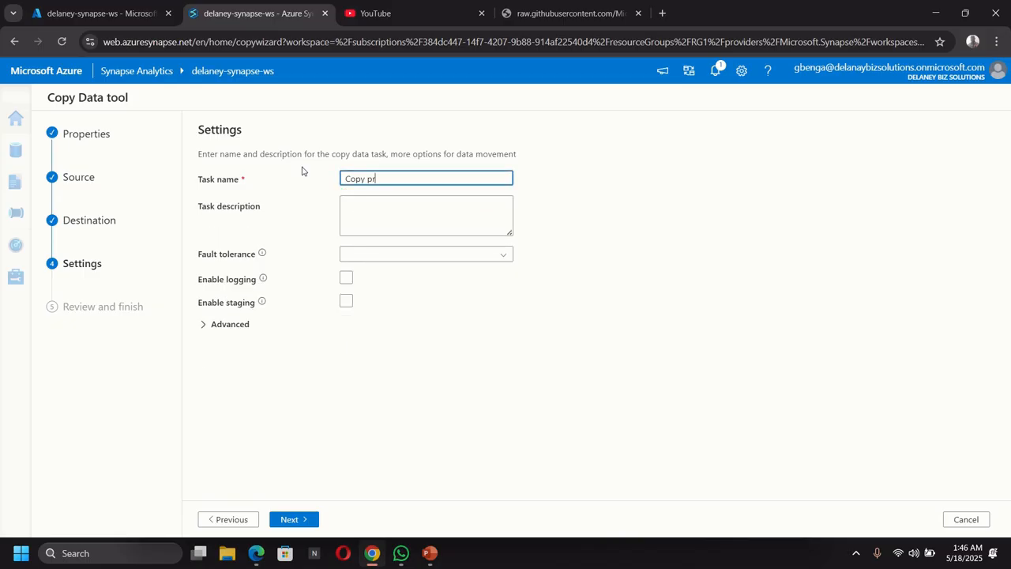
{"action": "type", "text": "o"}
{"action": "type", "text": "ducts"}
{"action": "left_click", "coordinate": [378, 224]}
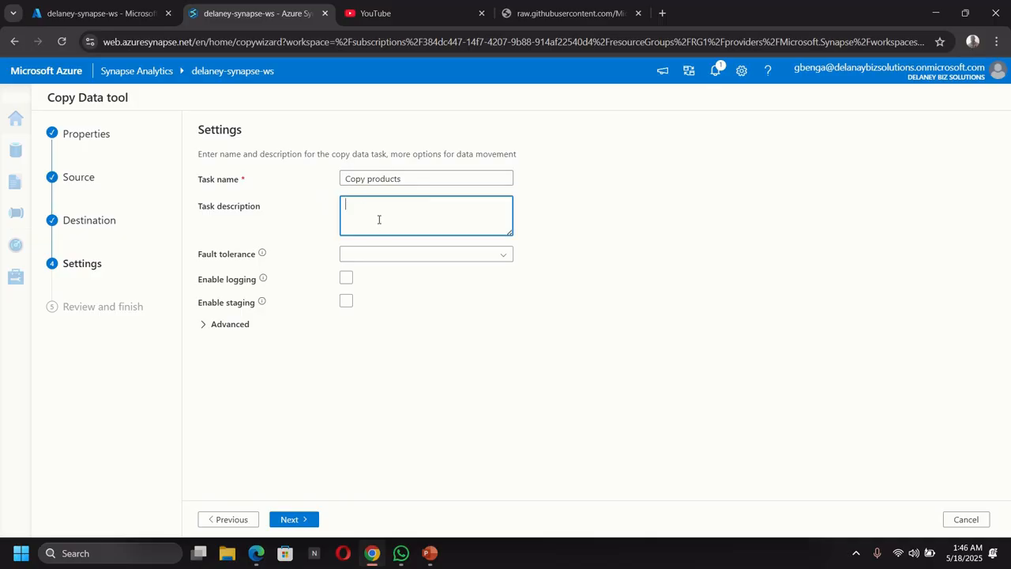
{"action": "type", "text": "Copy products data"}
{"action": "left_click", "coordinate": [291, 521]}
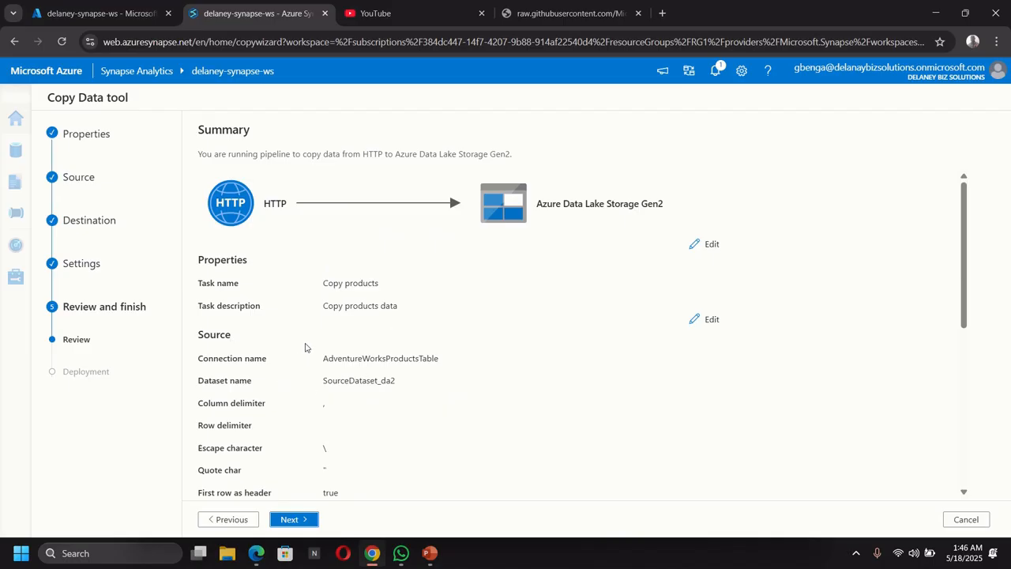
Review the copy task summary, deploy the pipeline, and close the Copy Data tool once deployment ends.
{"action": "scroll", "coordinate": [305, 347], "scroll_direction": "down", "scroll_amount": 5}
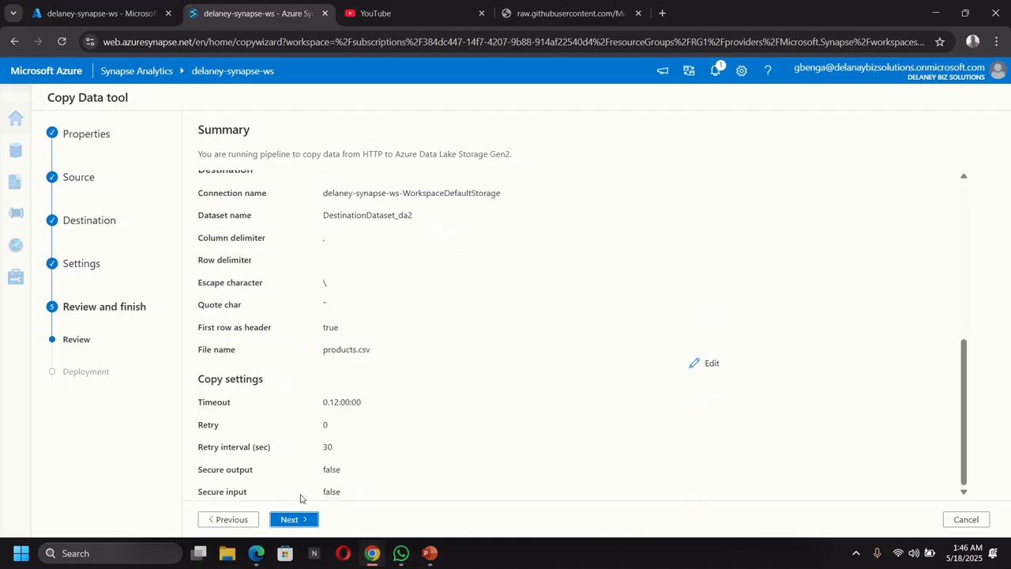
{"action": "left_click", "coordinate": [291, 520]}
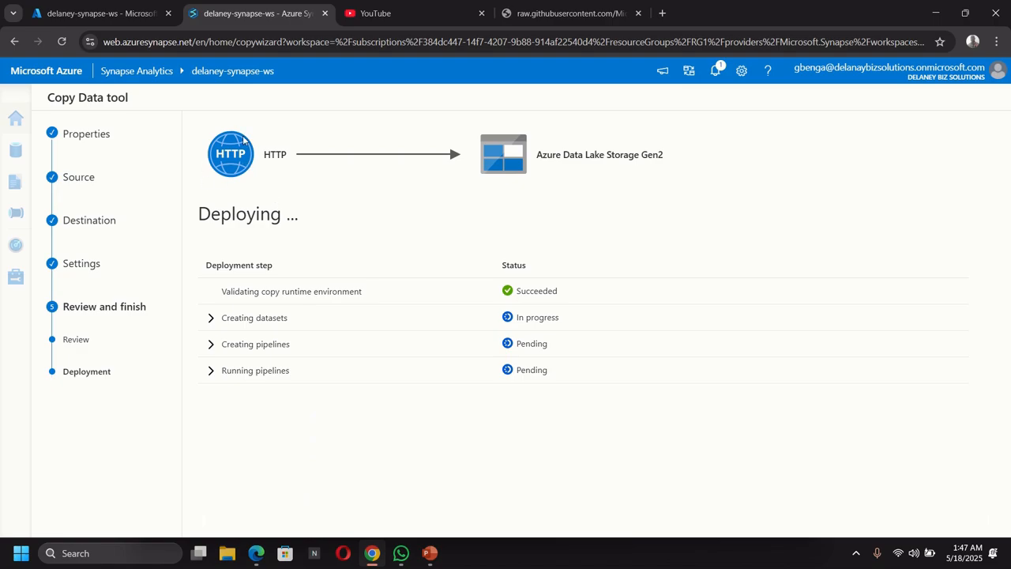
{"action": "left_click", "coordinate": [574, 19]}
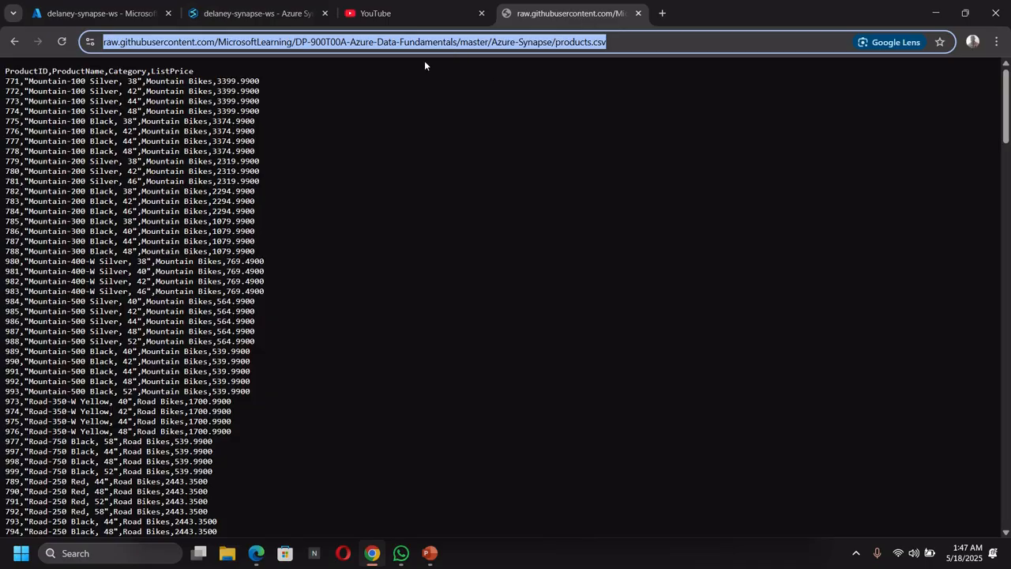
{"action": "left_click", "coordinate": [267, 16]}
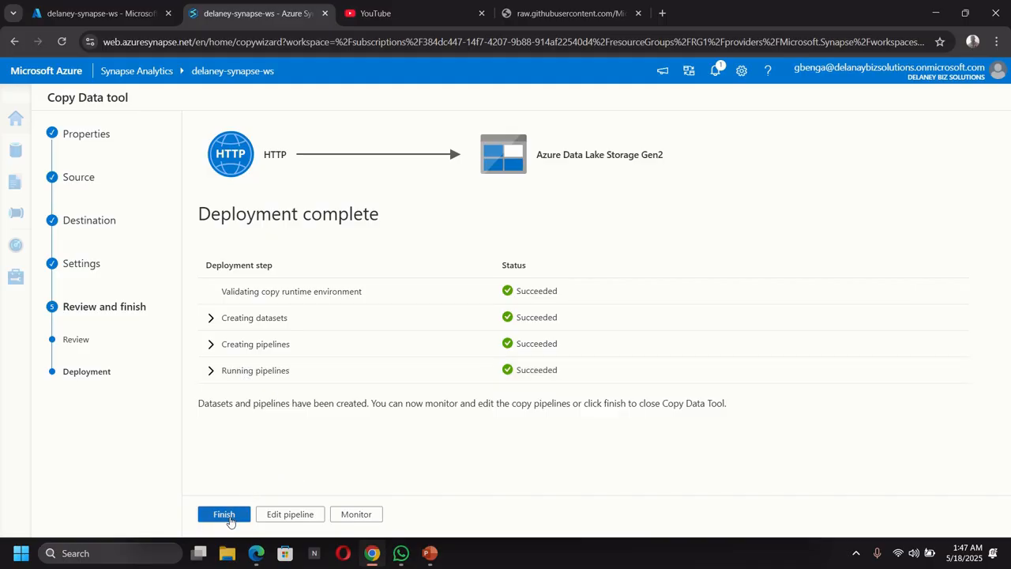
{"action": "left_click", "coordinate": [224, 514]}
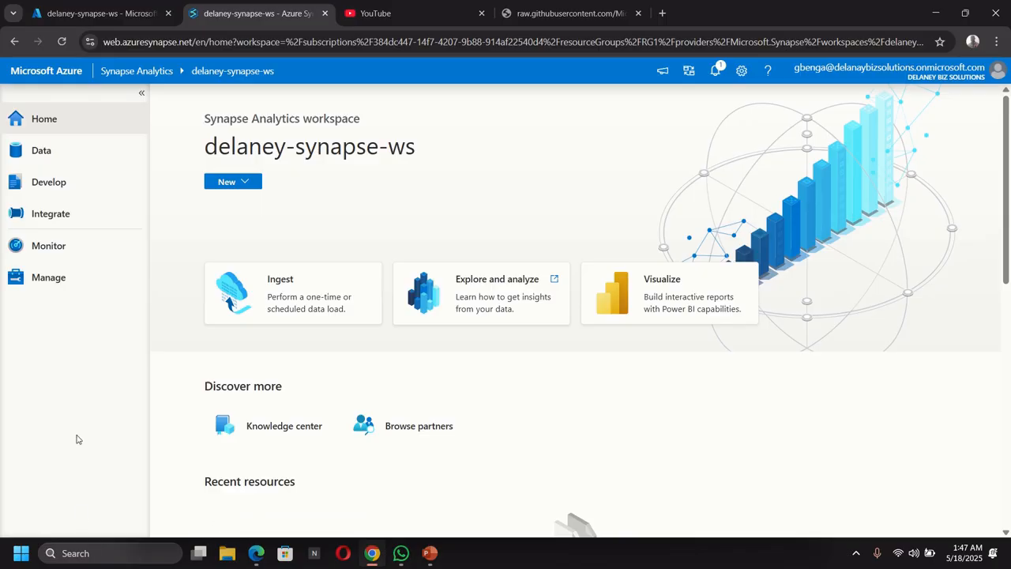
Check the pipeline runs and browse the workspace's linked primary data lake storage to the contents of the delaney-fs container.
{"action": "left_click", "coordinate": [45, 250]}
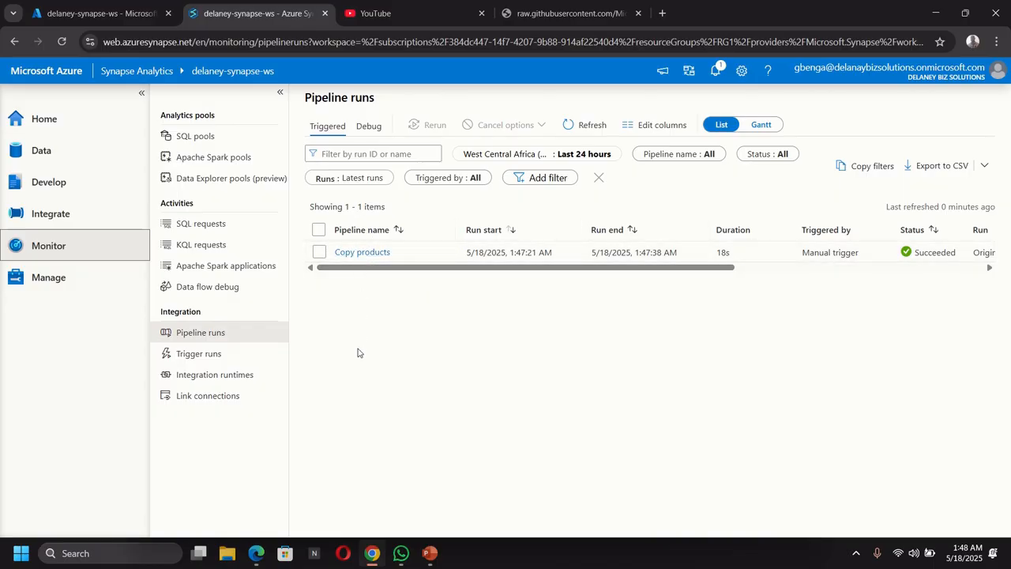
{"action": "left_click", "coordinate": [45, 157]}
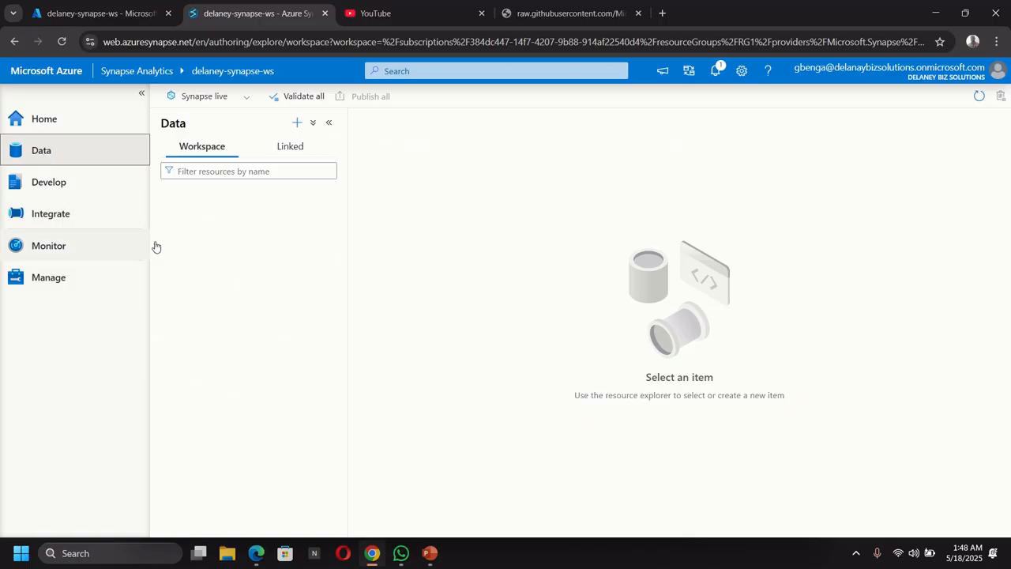
{"action": "left_click", "coordinate": [294, 150]}
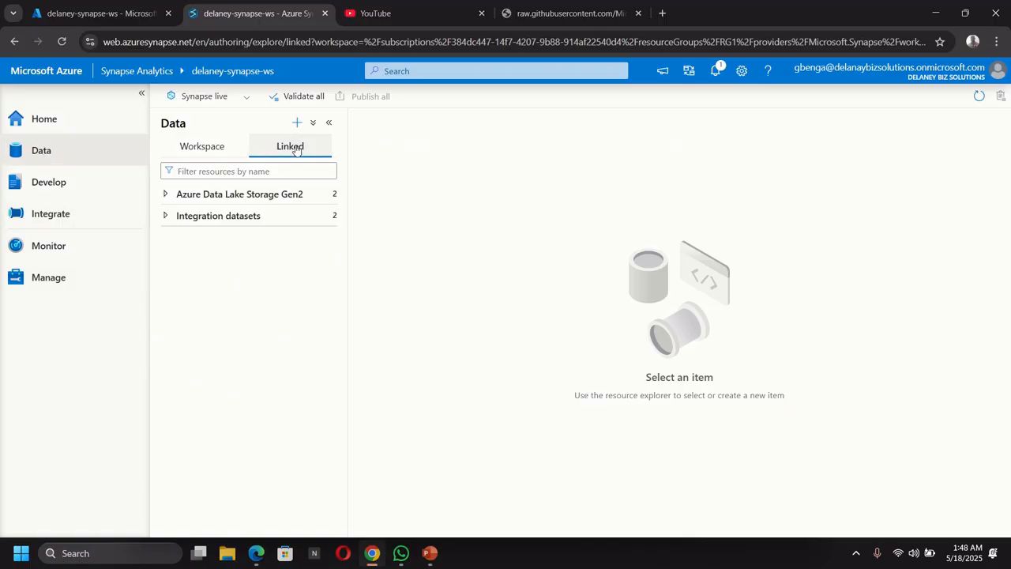
{"action": "left_click", "coordinate": [166, 196]}
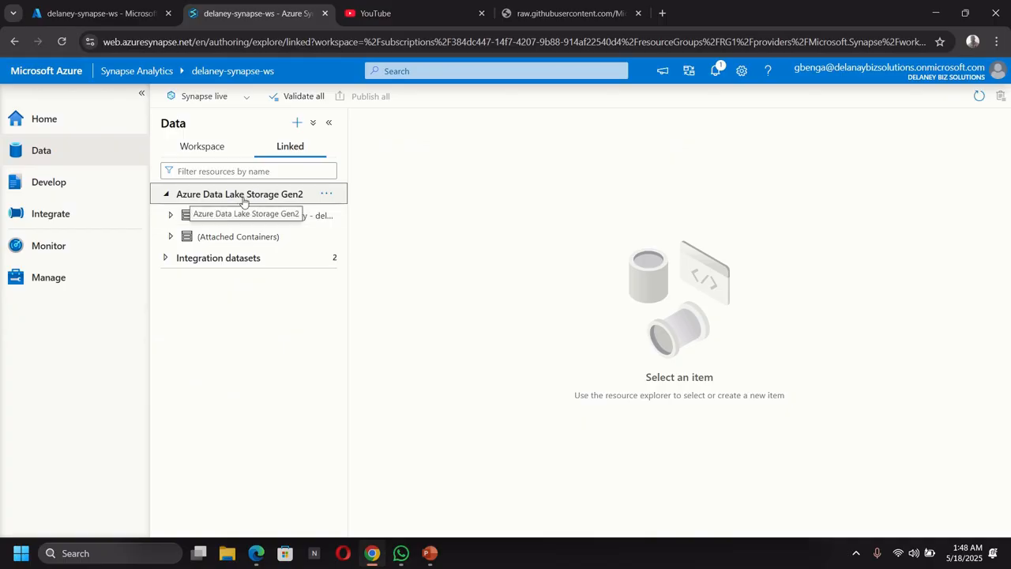
{"action": "left_click", "coordinate": [169, 216]}
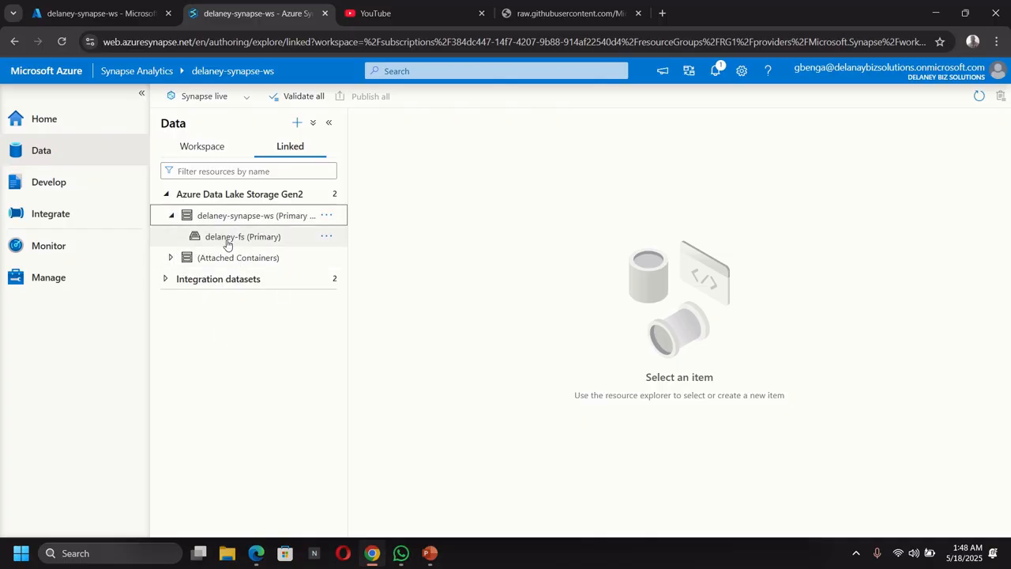
{"action": "left_click", "coordinate": [229, 242]}
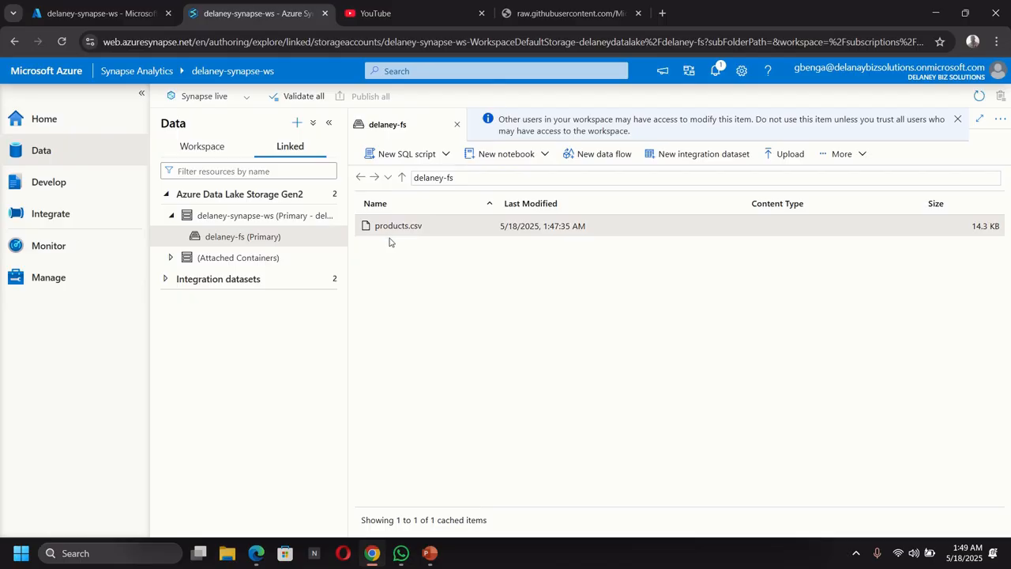
Generate a Select TOP 100 rows SQL script for products.csv and run it on the Built-in serverless pool.
{"action": "right_click", "coordinate": [399, 229]}
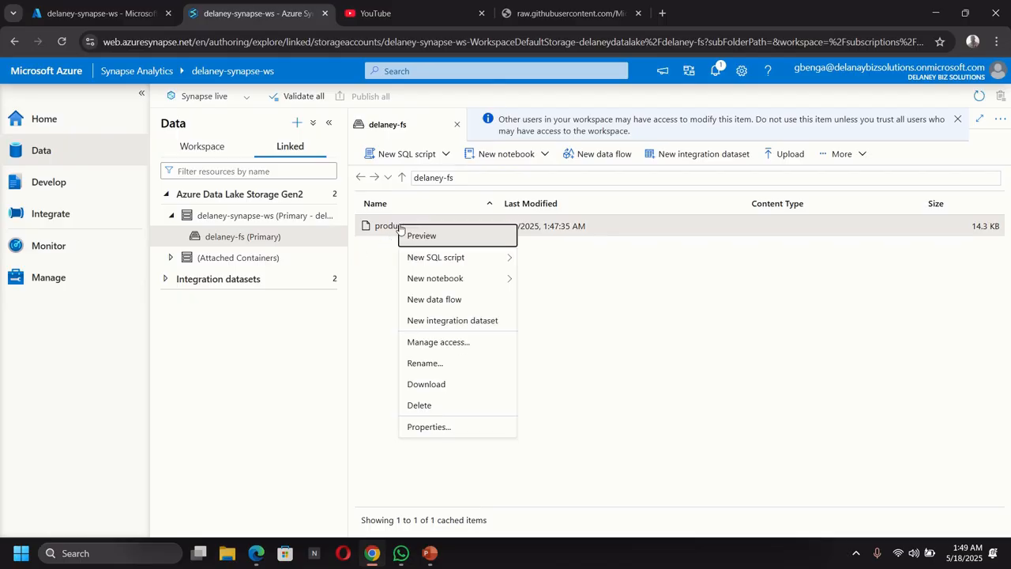
{"action": "mouse_move", "coordinate": [420, 262]}
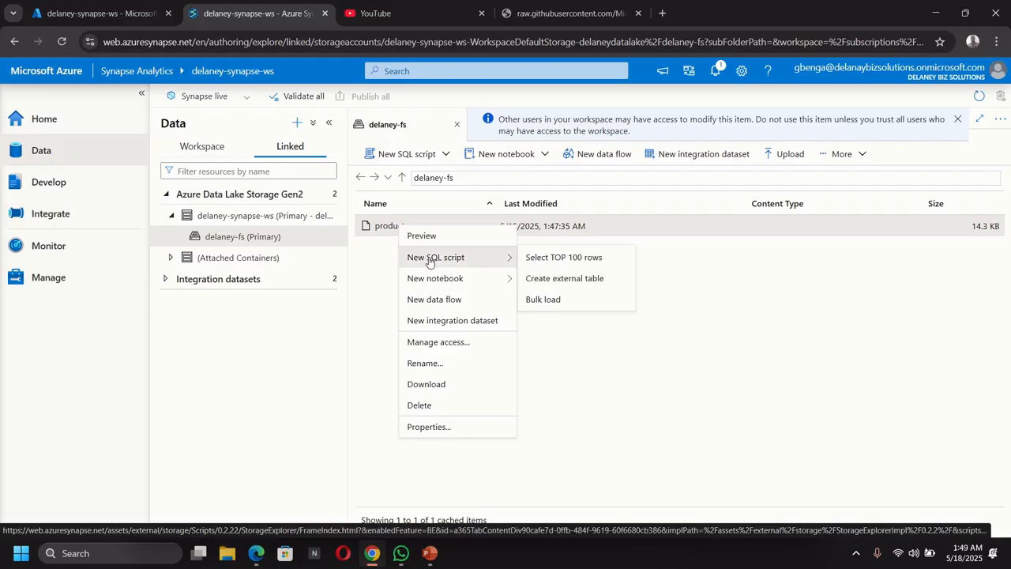
{"action": "left_click", "coordinate": [546, 264]}
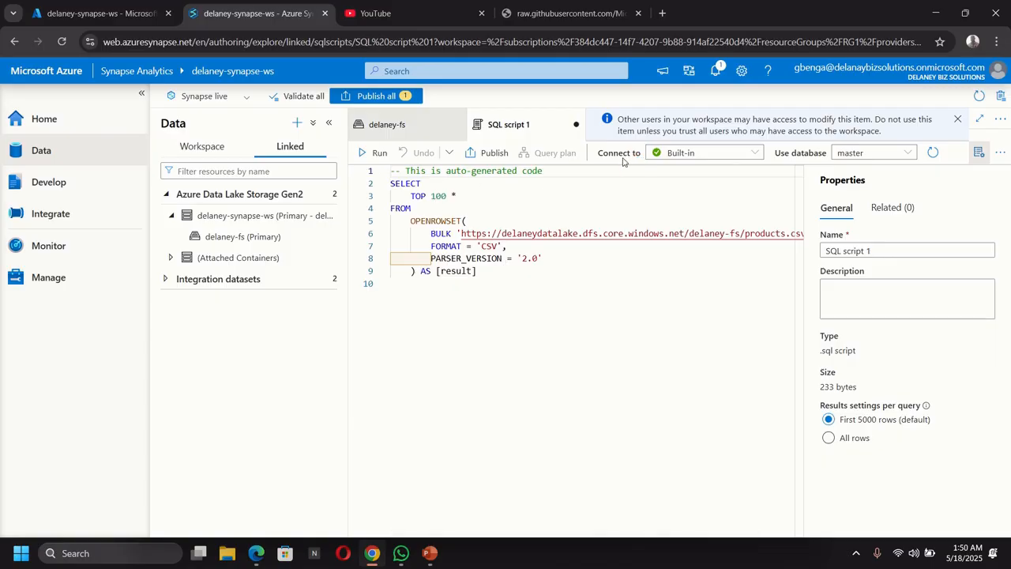
{"action": "left_click", "coordinate": [696, 158]}
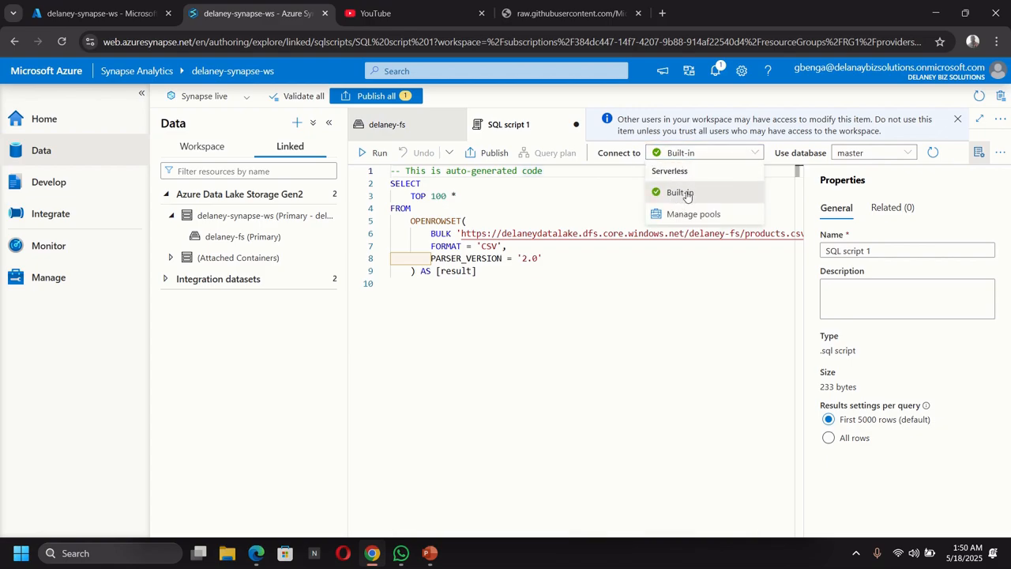
{"action": "left_click", "coordinate": [685, 194]}
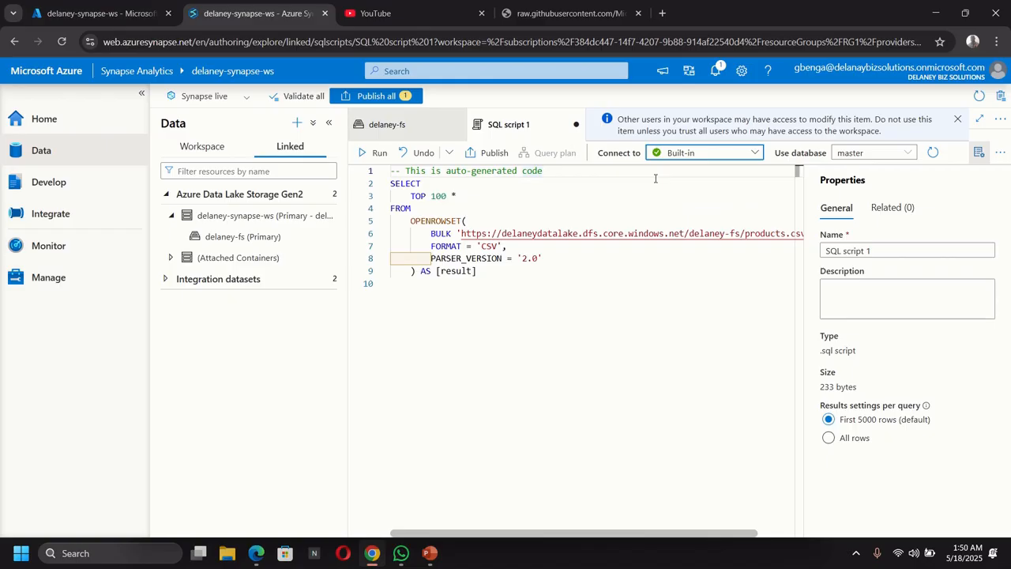
{"action": "left_click", "coordinate": [376, 152]}
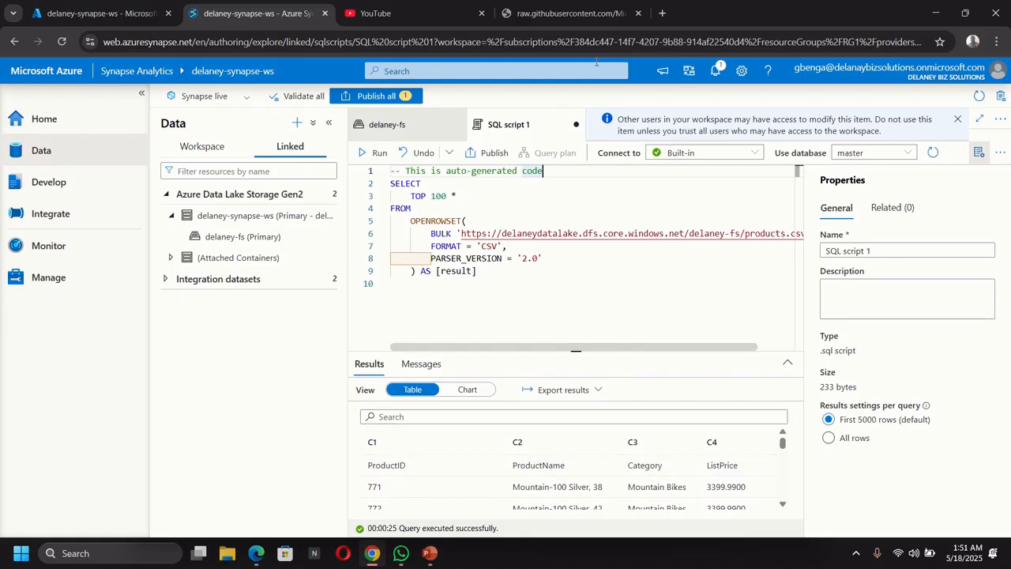
Compare the query results' column headings with the header line of the raw products.csv file on GitHub.
{"action": "left_click", "coordinate": [565, 13]}
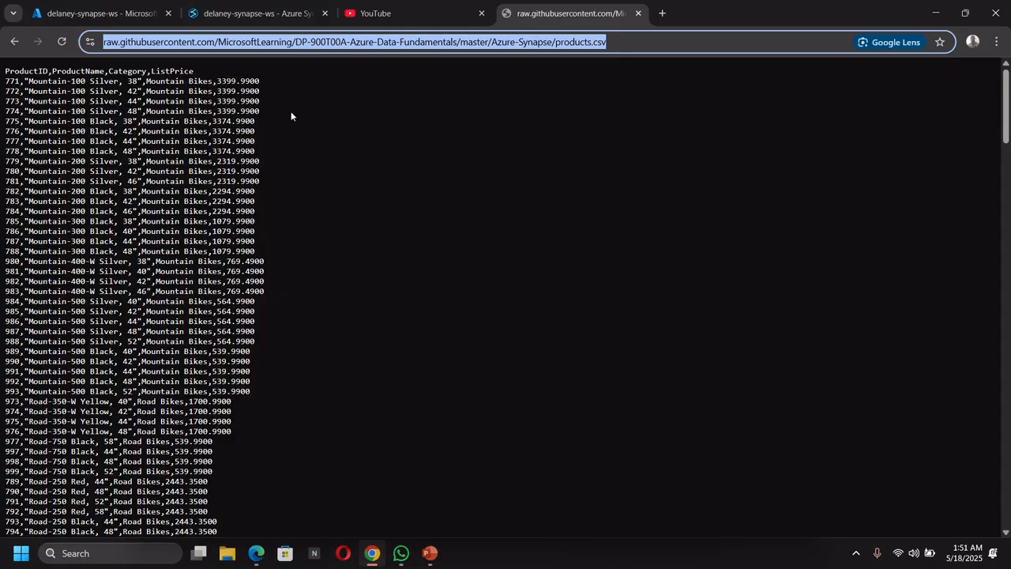
{"action": "left_click", "coordinate": [241, 15]}
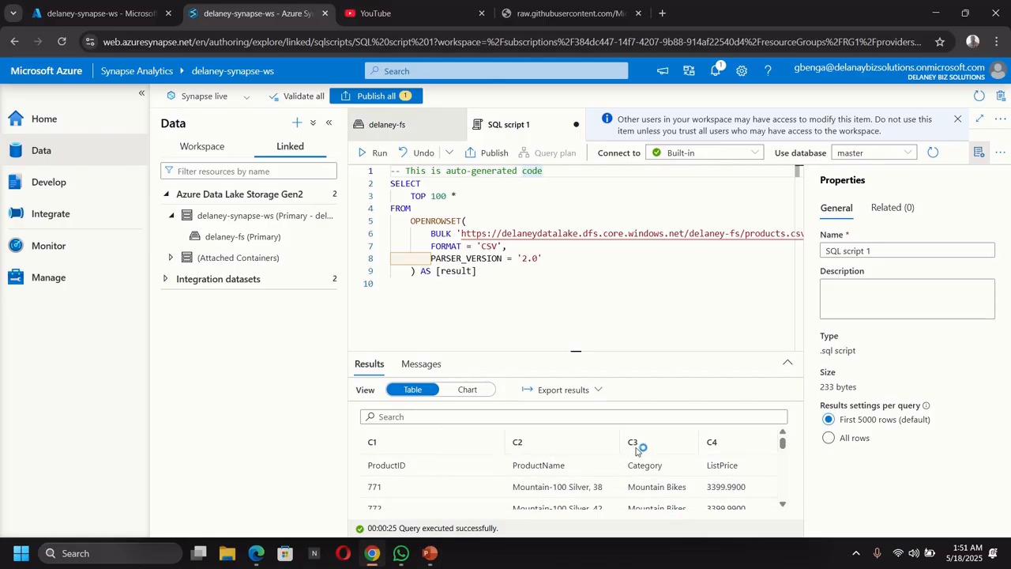
{"action": "left_click", "coordinate": [550, 20]}
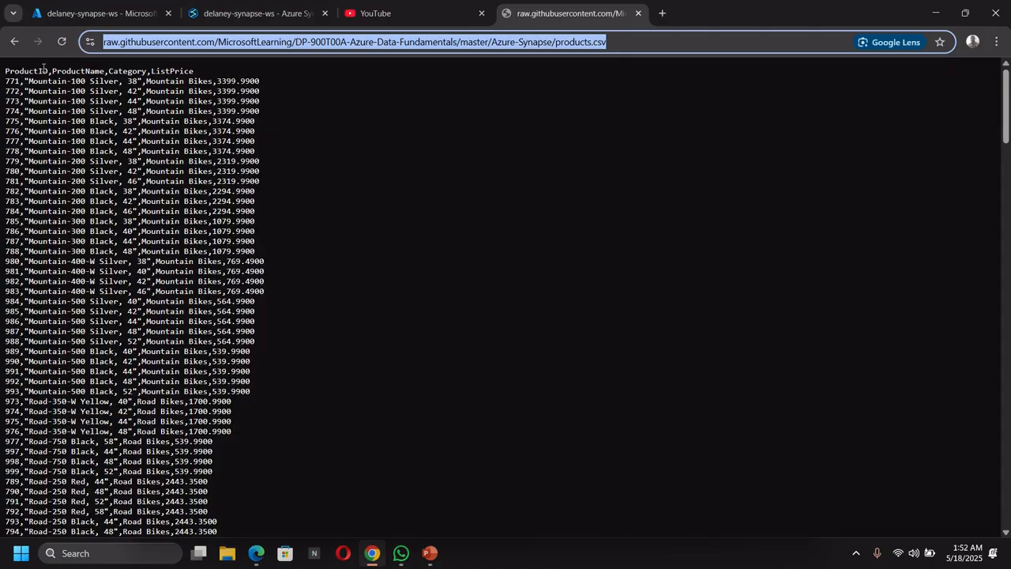
{"action": "left_click", "coordinate": [239, 20]}
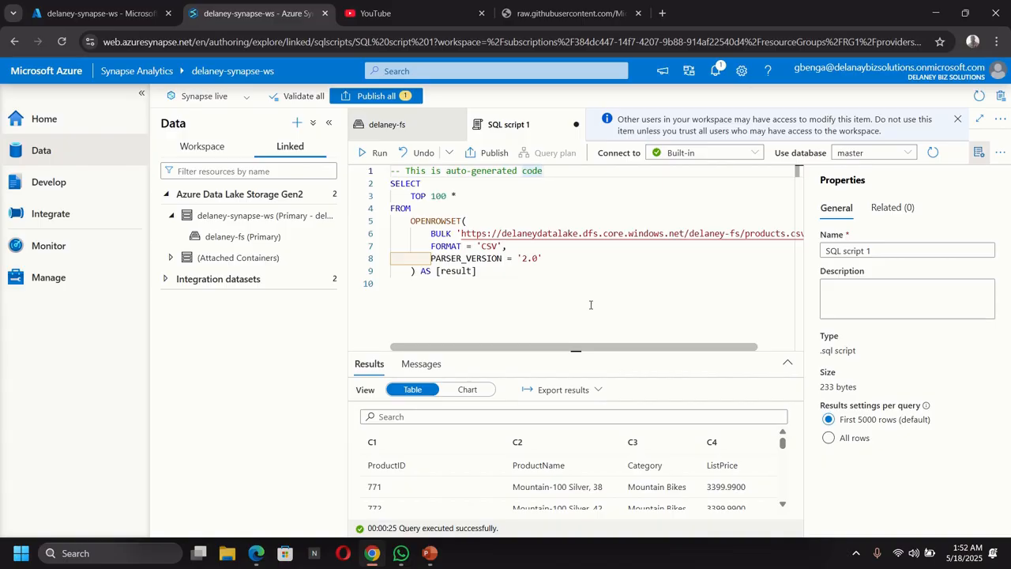
Add HEADER_ROW = TRUE after the PARSER_VERSION option in the OPENROWSET call and rerun the query.
{"action": "left_click", "coordinate": [559, 263]}
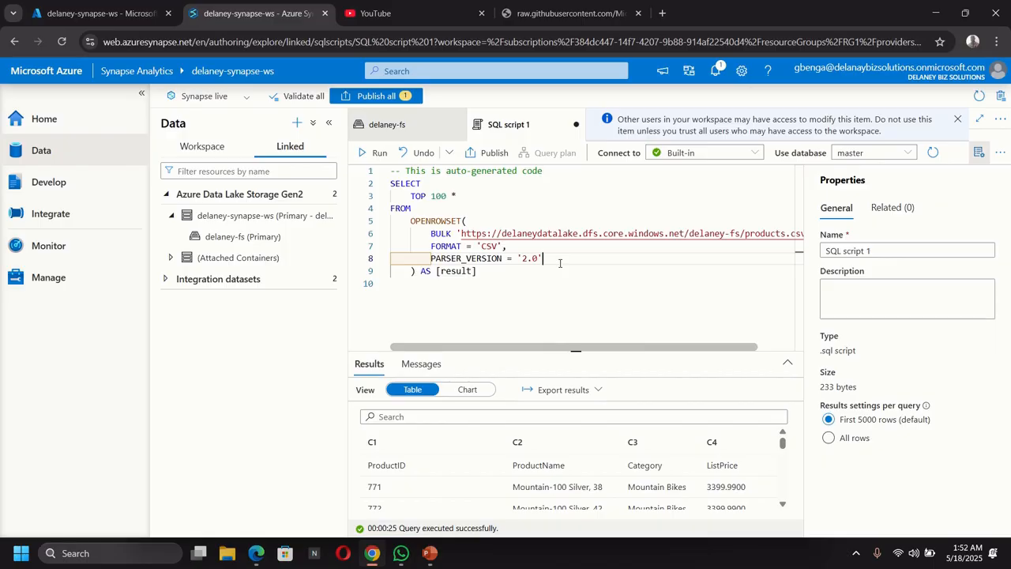
{"action": "type", "text": ","}
{"action": "key", "text": "Return"}
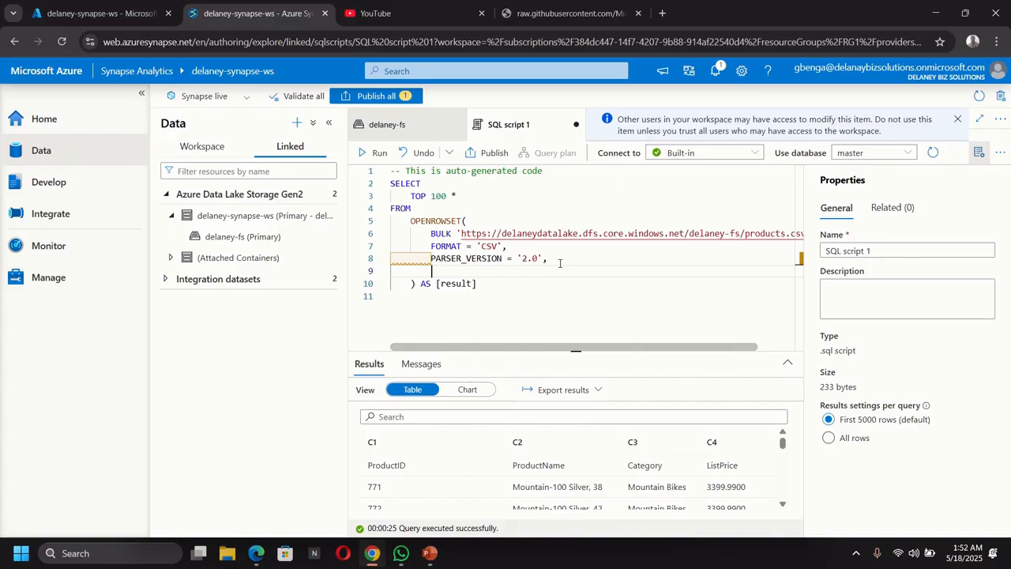
{"action": "type", "text": "HEA"}
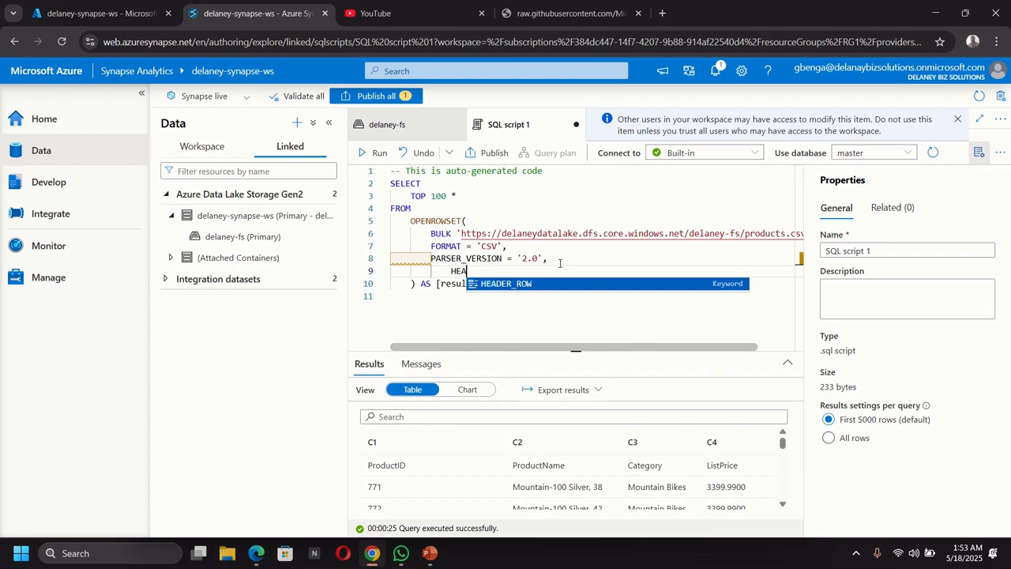
{"action": "key", "text": "Tab"}
{"action": "type", "text": "= "}
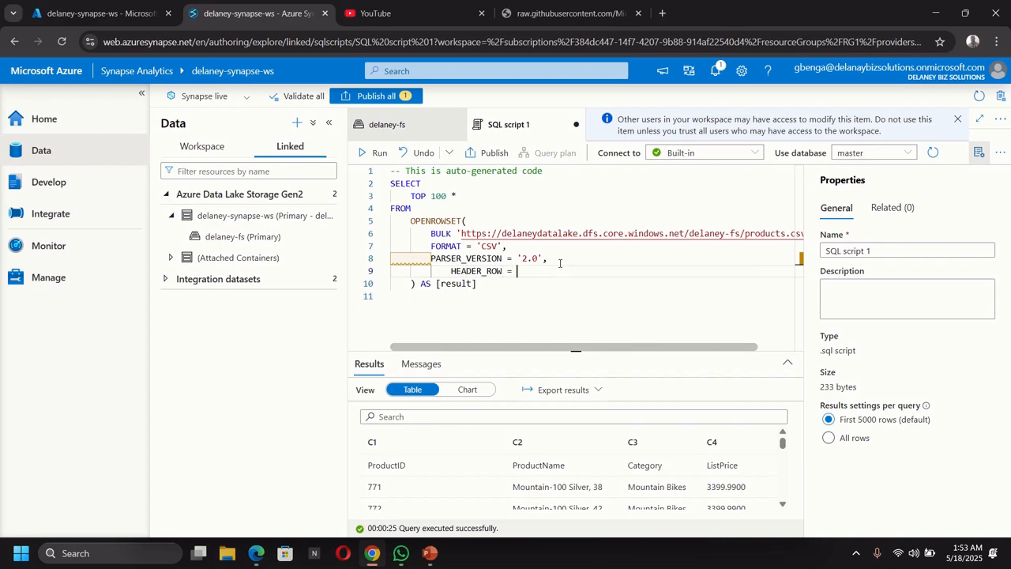
{"action": "type", "text": "TR"}
{"action": "key", "text": "Tab"}
{"action": "left_click", "coordinate": [368, 153]}
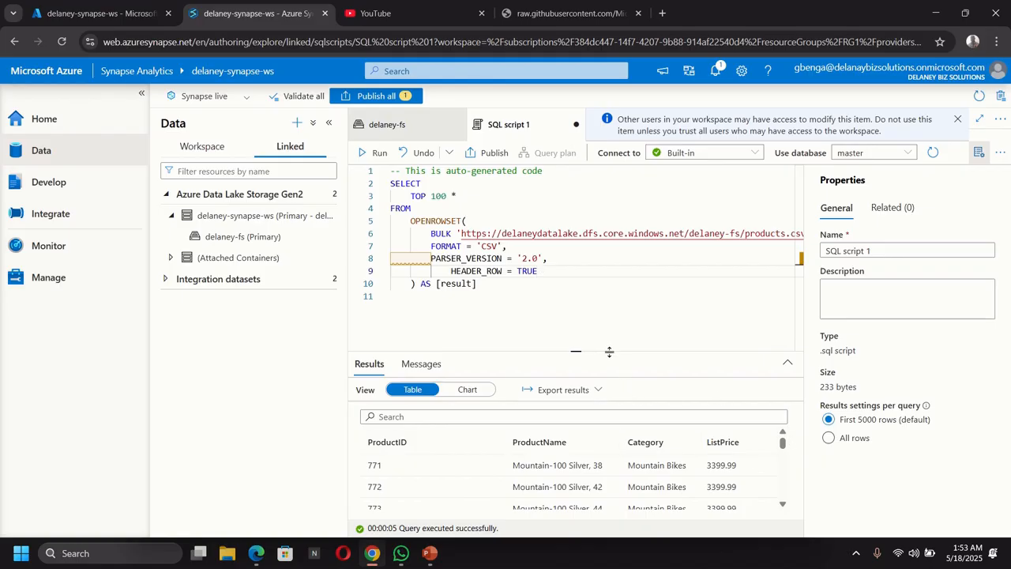
{"action": "left_click_drag", "start_coordinate": [609, 349], "coordinate": [609, 282]}
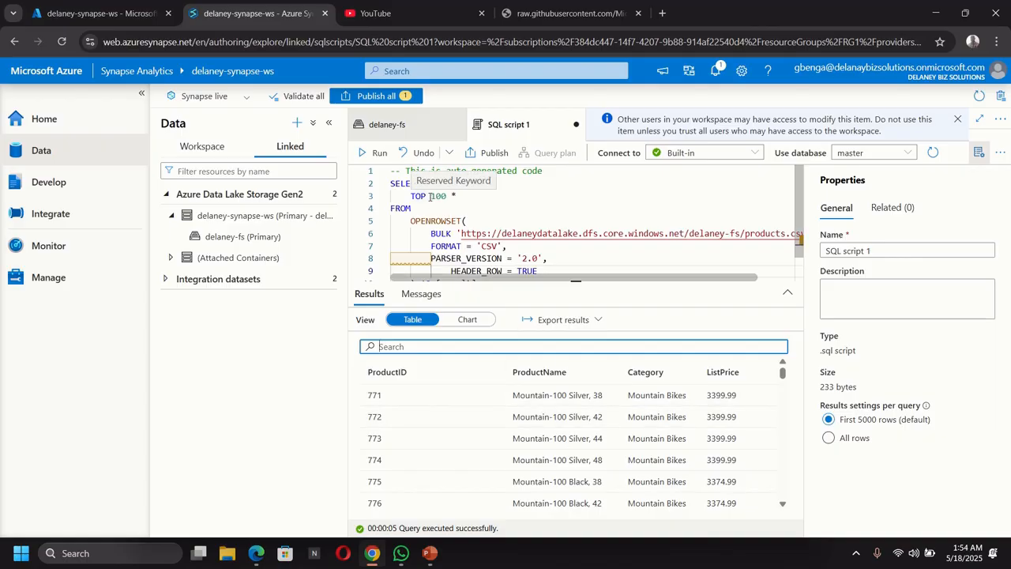
Replace TOP 100 * in the SELECT clause with the Category column.
{"action": "left_click", "coordinate": [465, 196]}
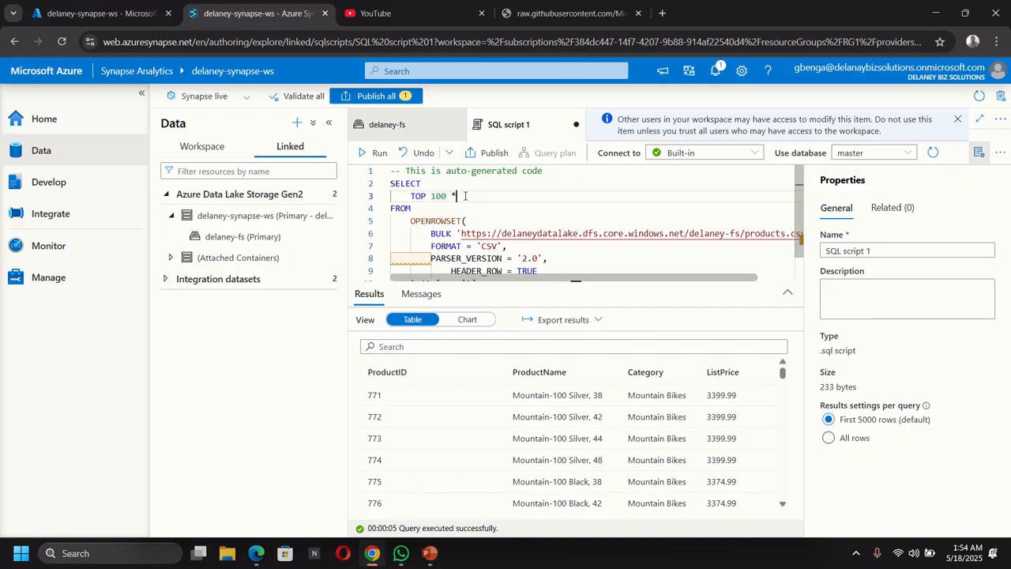
{"action": "key", "text": "BackSpace"}
{"action": "key", "text": "BackSpace"}
{"action": "key", "text": "BackSpace"}
{"action": "key", "text": "BackSpace"}
{"action": "key", "text": "BackSpace"}
{"action": "key", "text": "BackSpace"}
{"action": "key", "text": "BackSpace"}
{"action": "key", "text": "BackSpace"}
{"action": "key", "text": "ctrl+z"}
{"action": "key", "text": "BackSpace"}
{"action": "key", "text": "BackSpace"}
{"action": "key", "text": "BackSpace"}
{"action": "key", "text": "BackSpace"}
{"action": "key", "text": "BackSpace"}
{"action": "key", "text": "BackSpace"}
{"action": "key", "text": "BackSpace"}
{"action": "key", "text": "BackSpace"}
{"action": "key", "text": "BackSpace"}
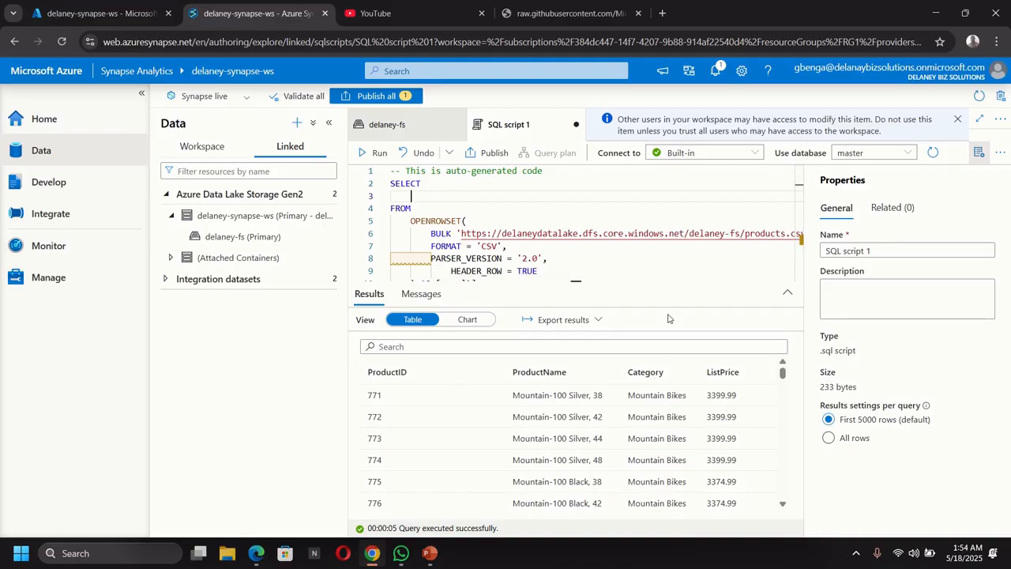
{"action": "type", "text": "Ca"}
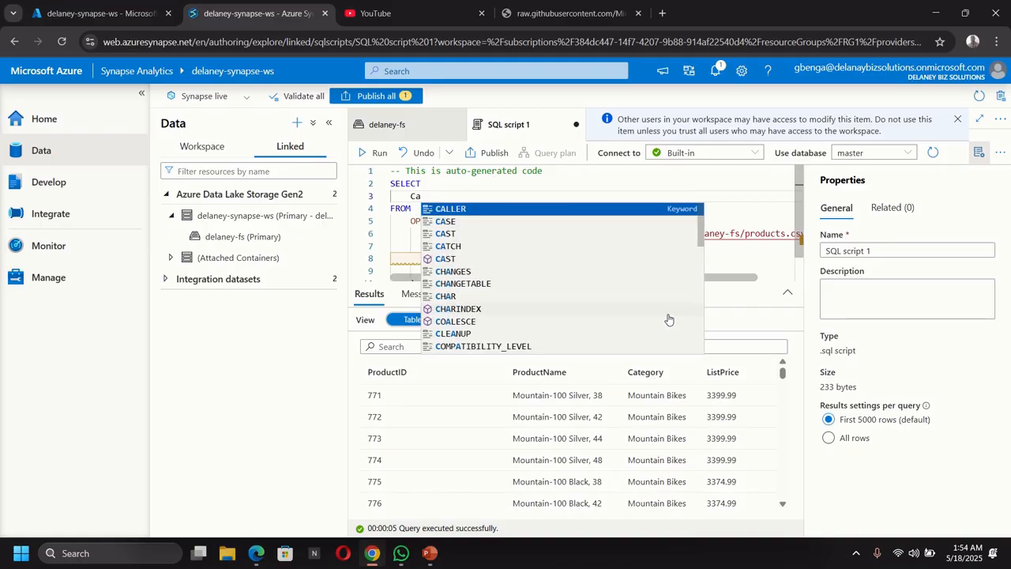
{"action": "type", "text": "tego"}
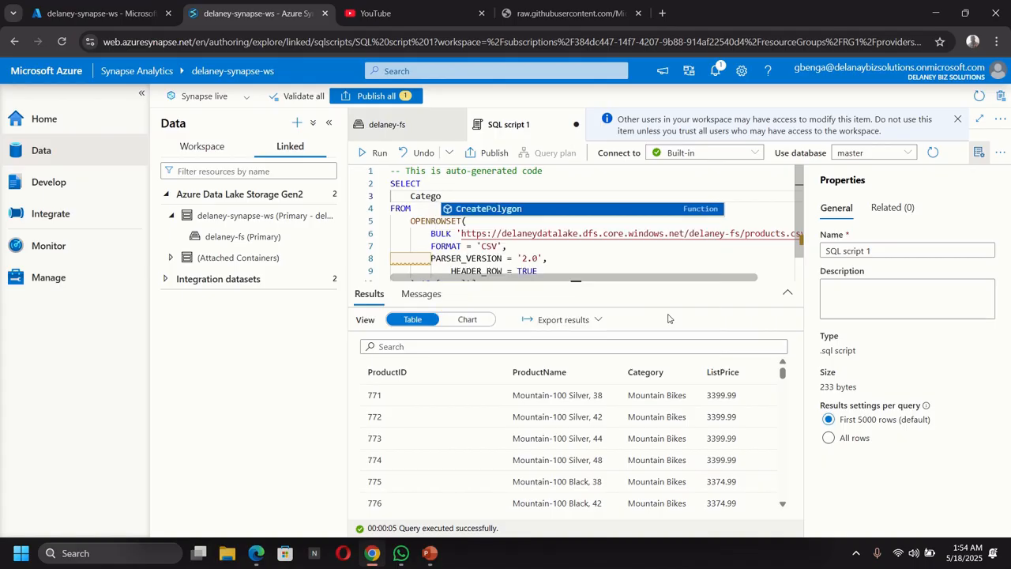
{"action": "type", "text": "ry"}
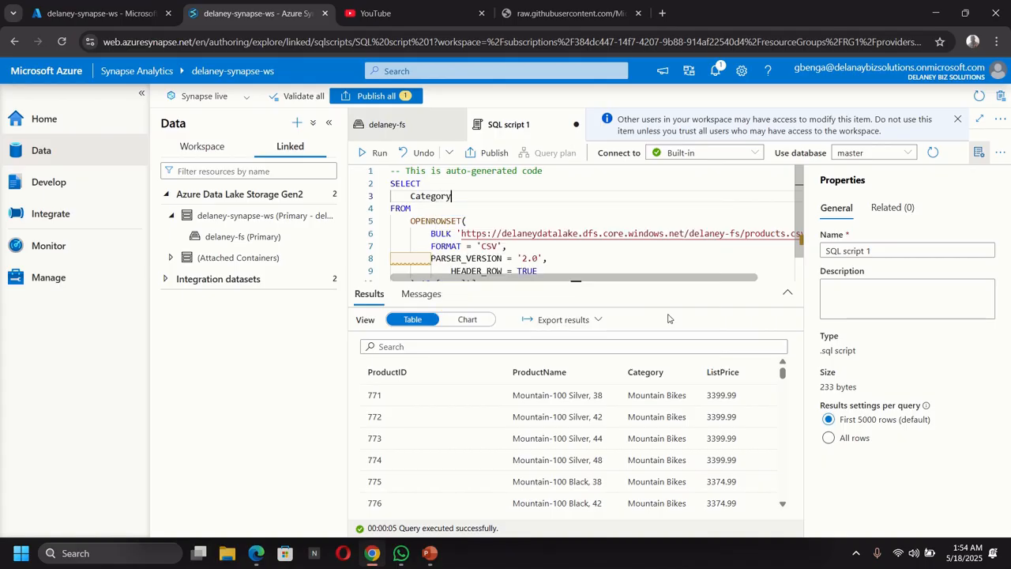
Add COUNT(*) AS ProductCount after Category in the SELECT clause.
{"action": "type", "text": ", Coun"}
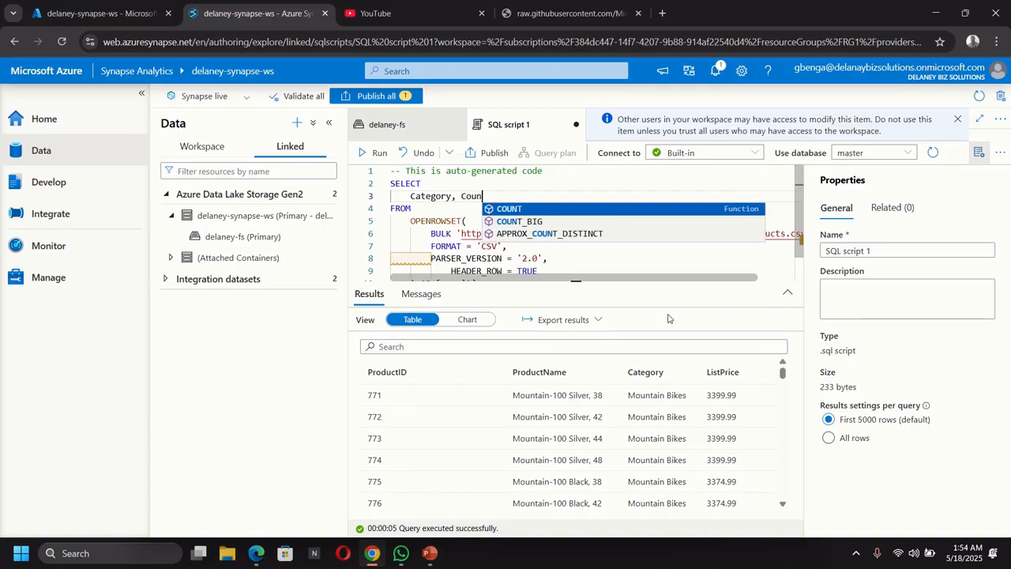
{"action": "key", "text": "Tab"}
{"action": "type", "text": "("}
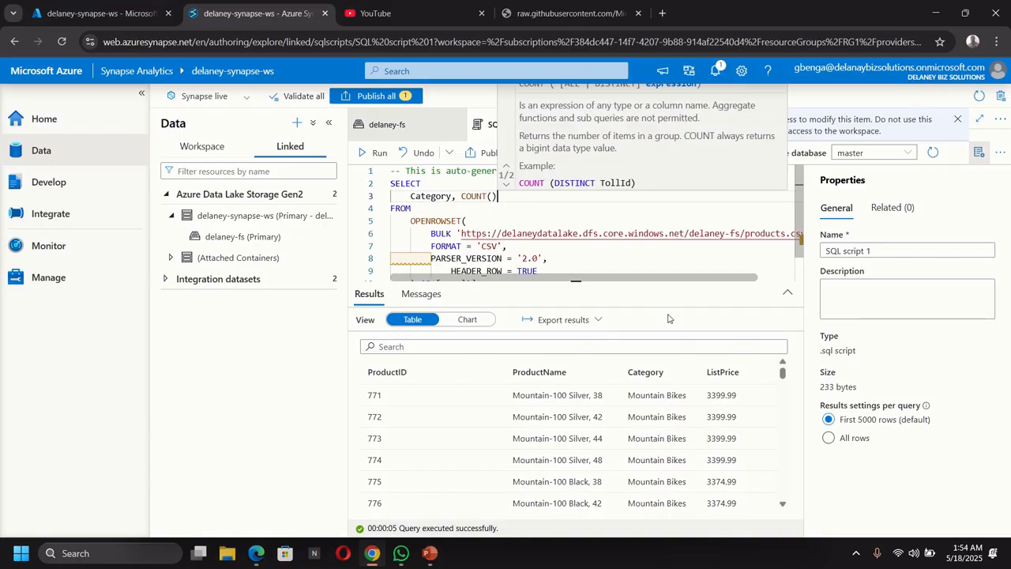
{"action": "type", "text": ")"}
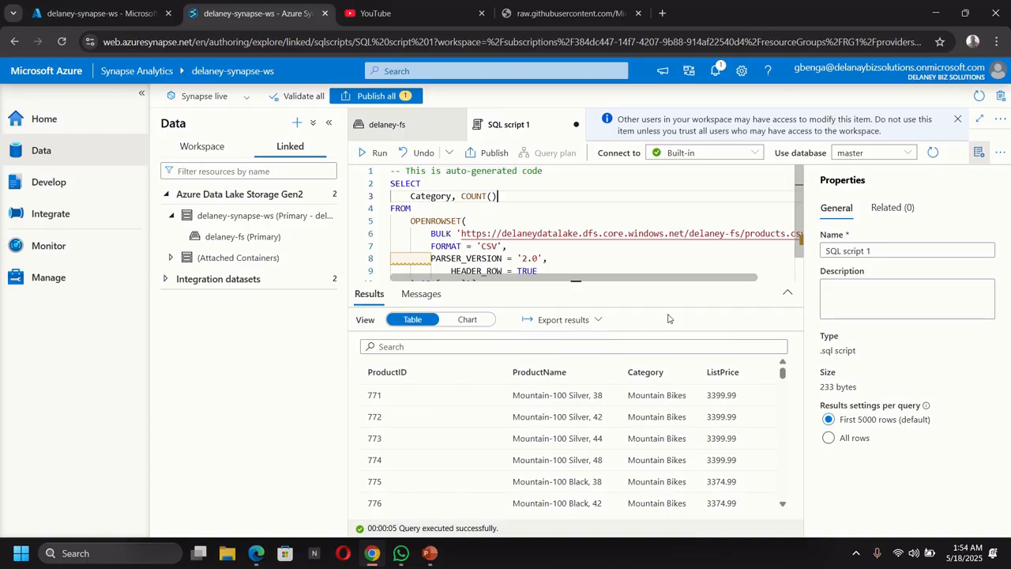
{"action": "key", "text": "Left"}
{"action": "type", "text": "*"}
{"action": "key", "text": "Right"}
{"action": "type", "text": "AS"}
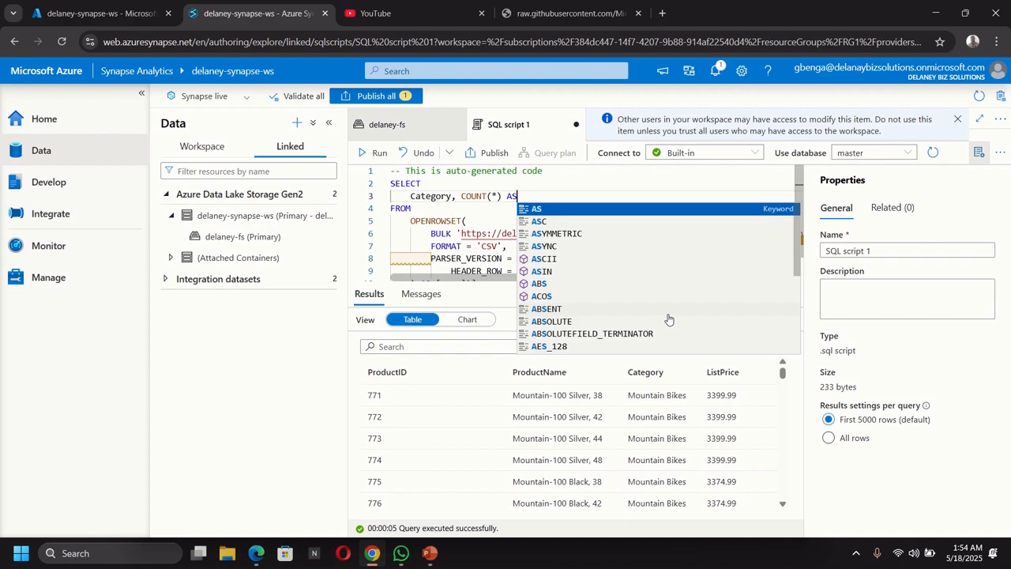
{"action": "type", "text": " Pro"}
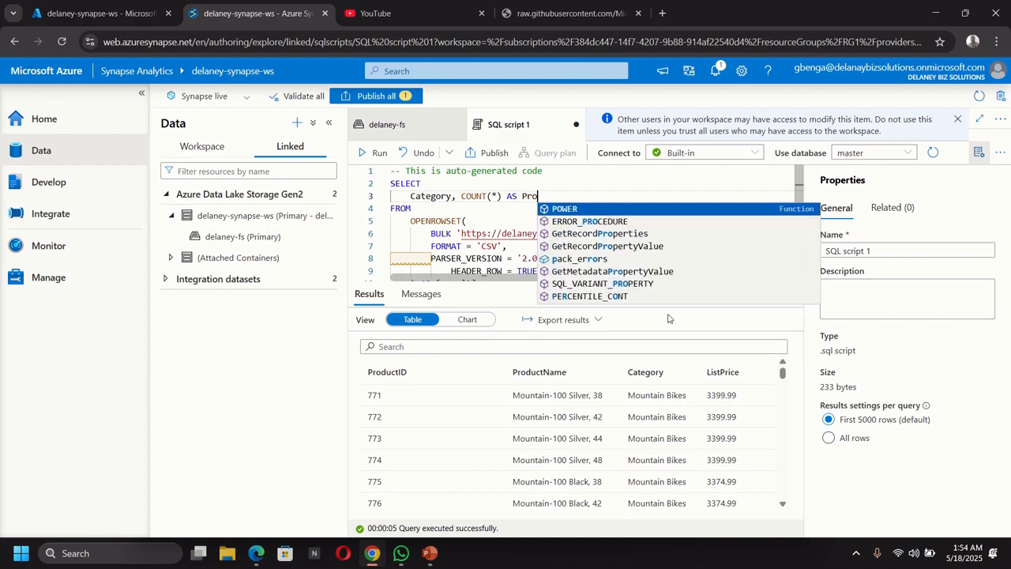
{"action": "type", "text": "duct"}
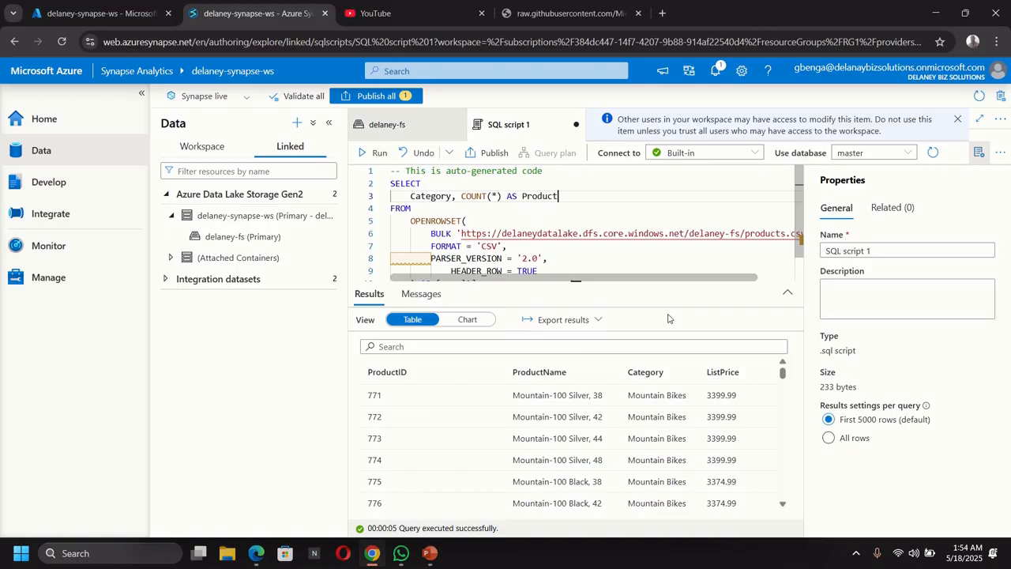
{"action": "type", "text": "Count"}
Add the line GROUP BY Category; below the closing ) AS [result] of the query.
{"action": "scroll", "coordinate": [591, 250], "scroll_direction": "down", "scroll_amount": 1}
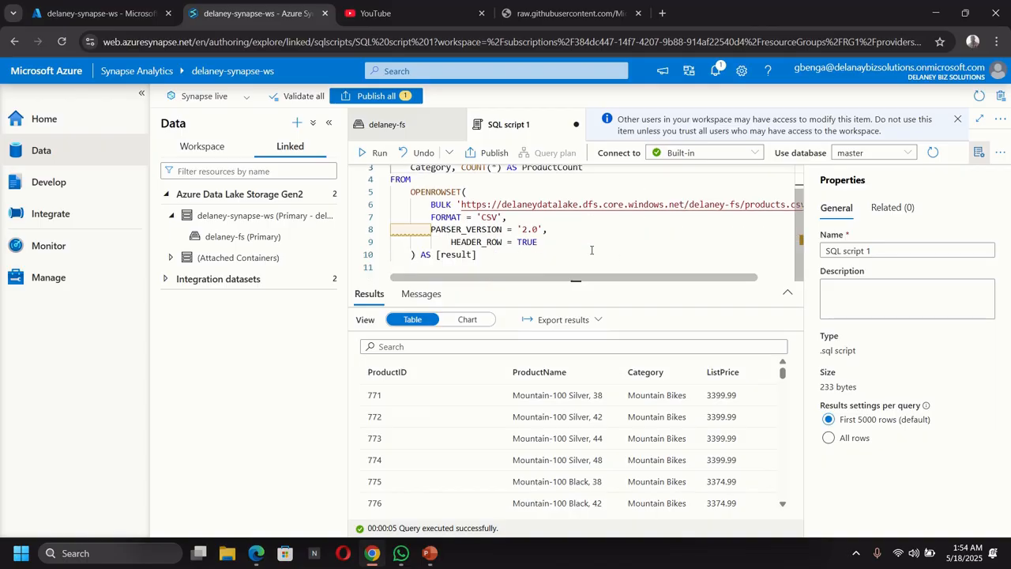
{"action": "left_click", "coordinate": [512, 255]}
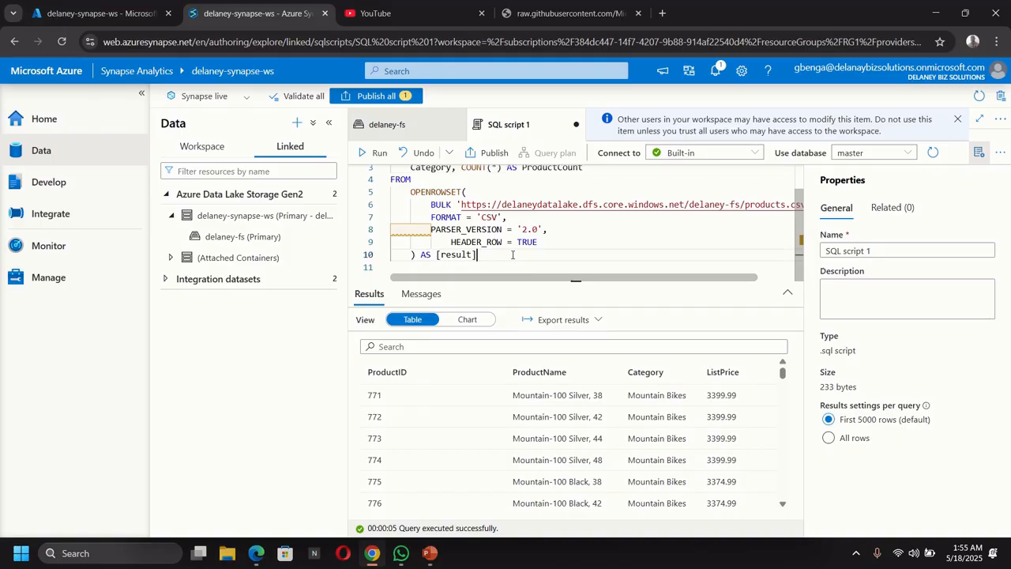
{"action": "key", "text": "Return"}
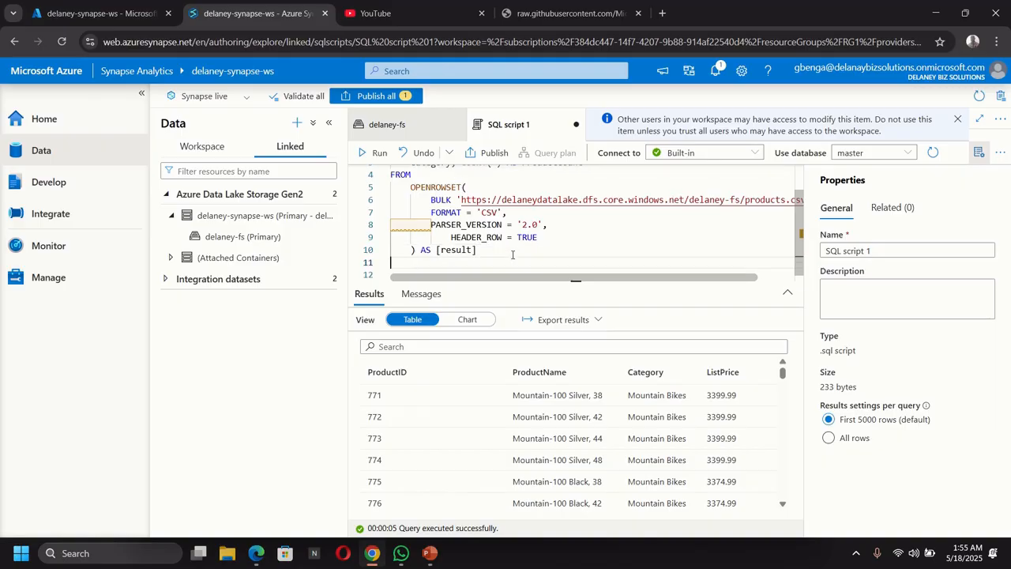
{"action": "type", "text": "GROU"}
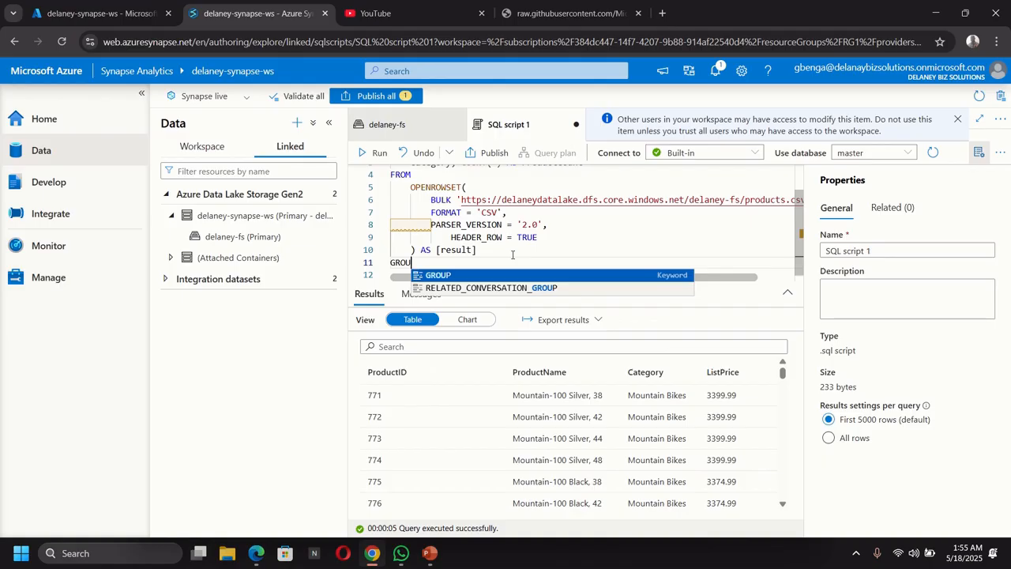
{"action": "key", "text": "Return"}
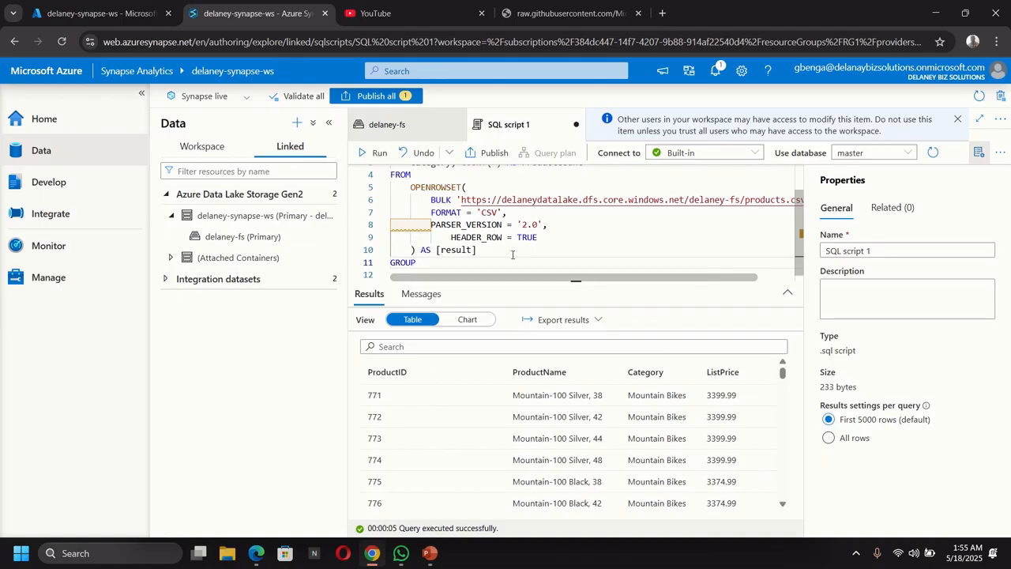
{"action": "type", "text": "BY"}
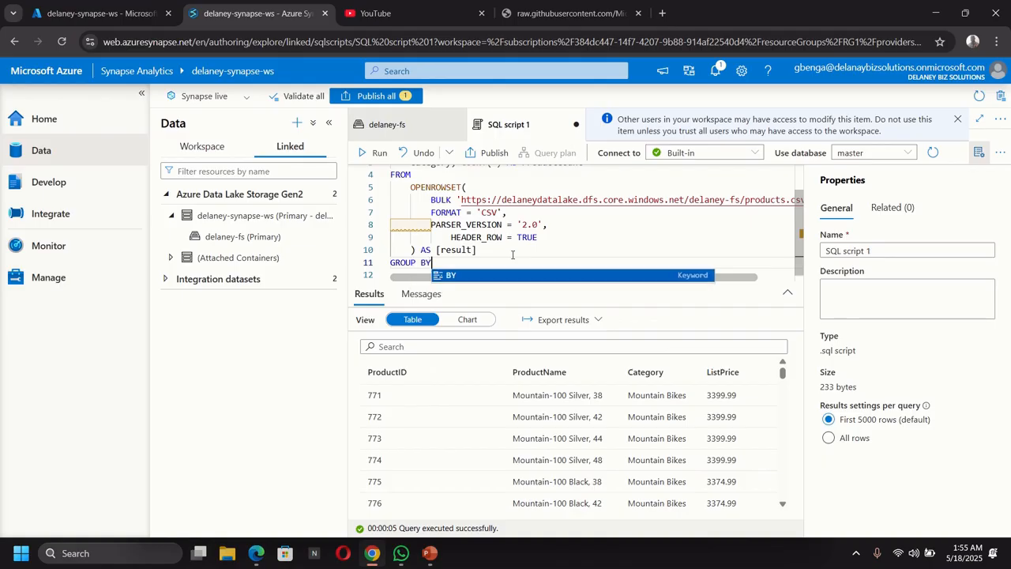
{"action": "type", "text": " C"}
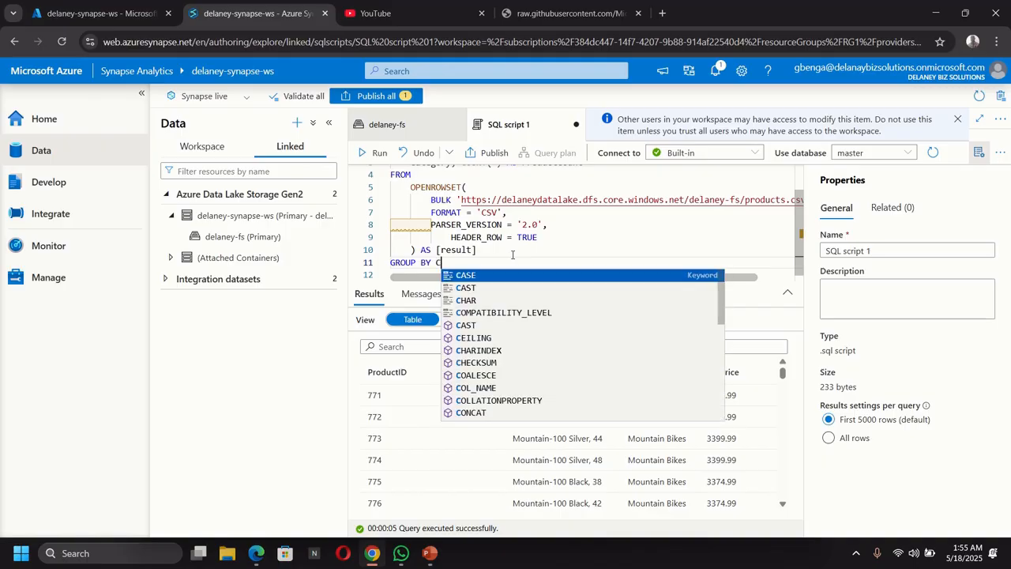
{"action": "type", "text": "at"}
{"action": "key", "text": "BackSpace"}
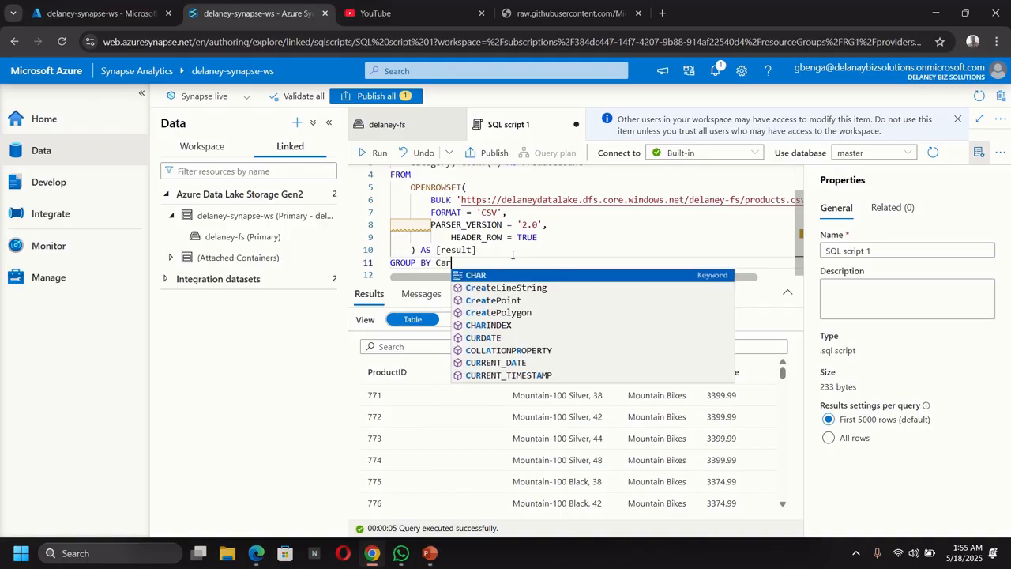
{"action": "type", "text": "tego"}
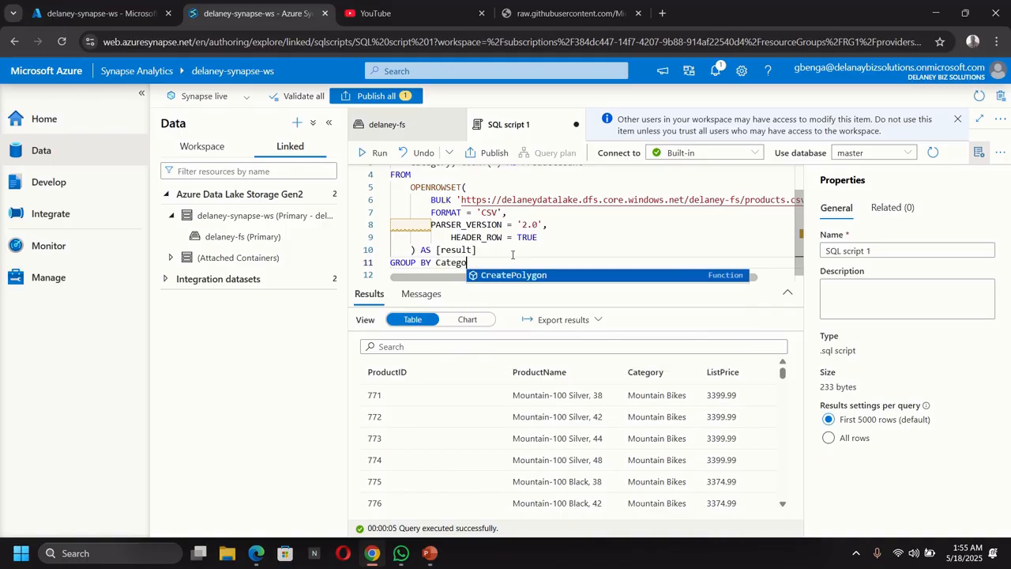
{"action": "type", "text": "ry;"}
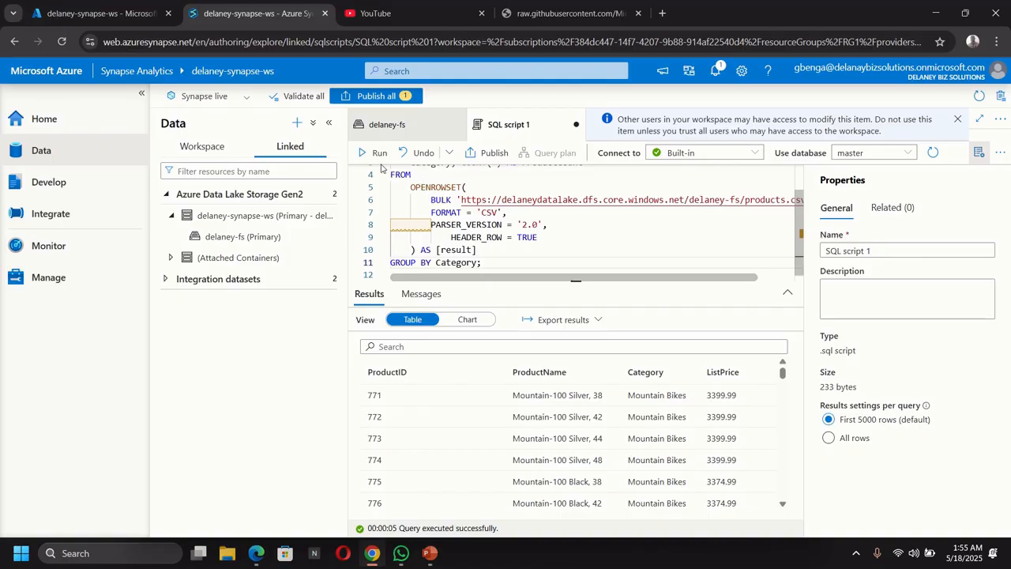
Run the grouped query and check its results against the raw products.csv file on GitHub.
{"action": "left_click", "coordinate": [374, 156]}
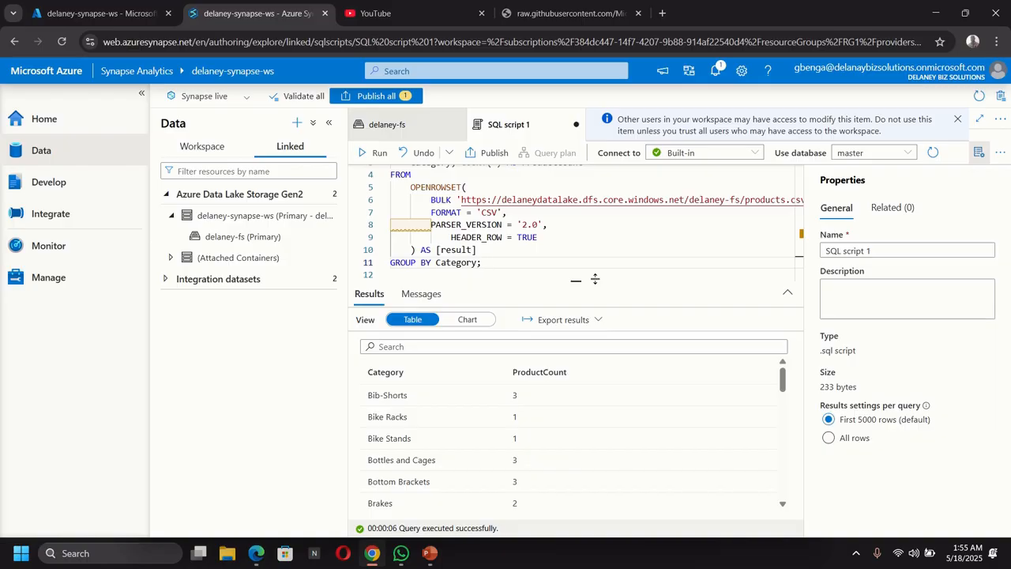
{"action": "left_click", "coordinate": [551, 16]}
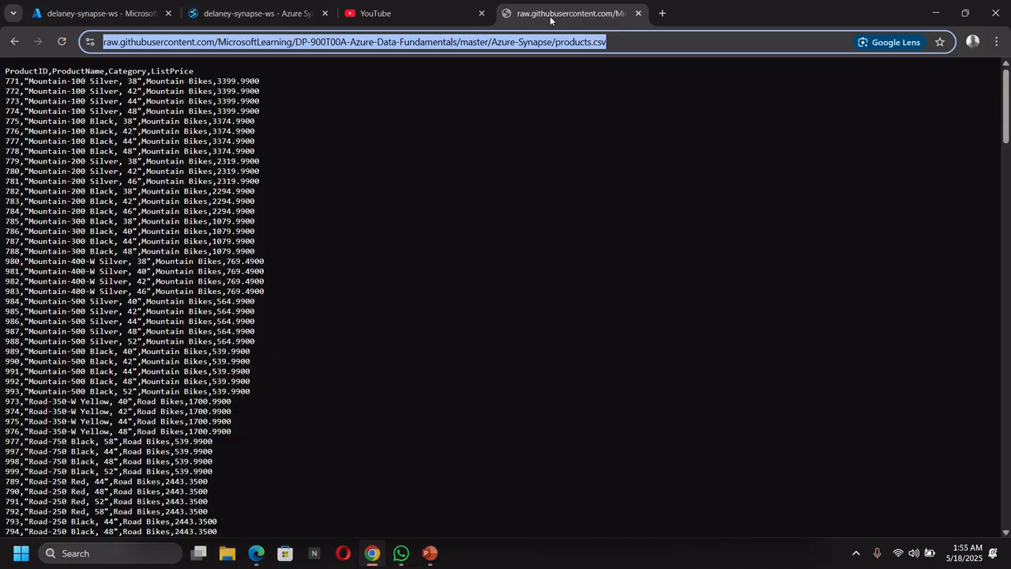
{"action": "left_click", "coordinate": [242, 16]}
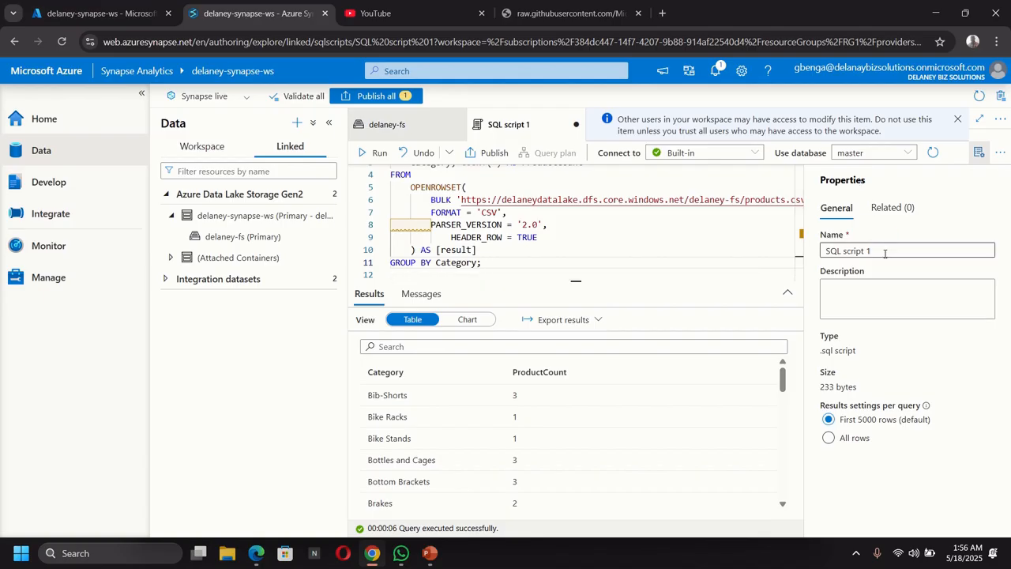
Rename the SQL script as "Count Products bt Category" and publish it.
{"action": "left_click_drag", "start_coordinate": [885, 253], "coordinate": [803, 258]}
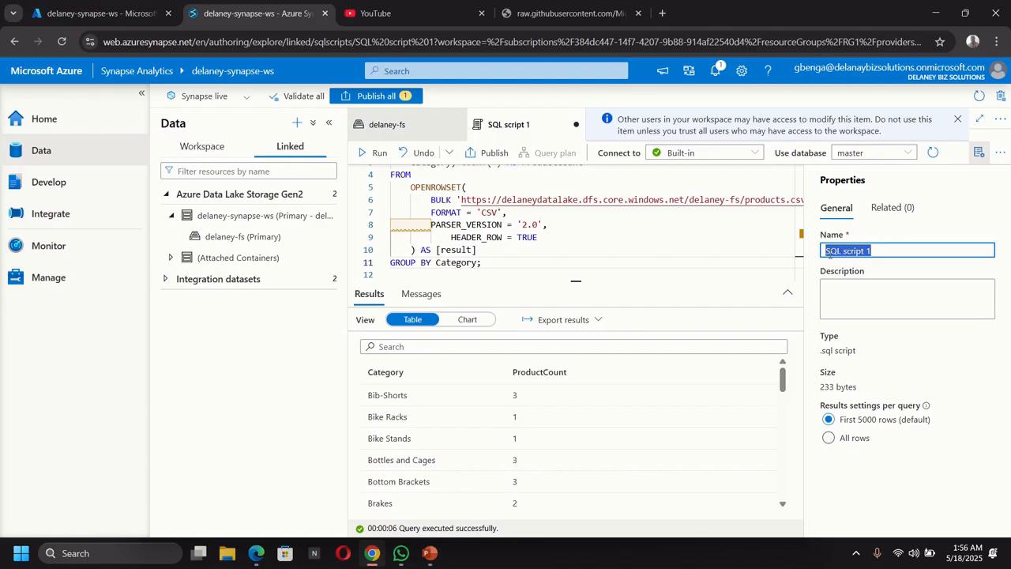
{"action": "type", "text": "Cou"}
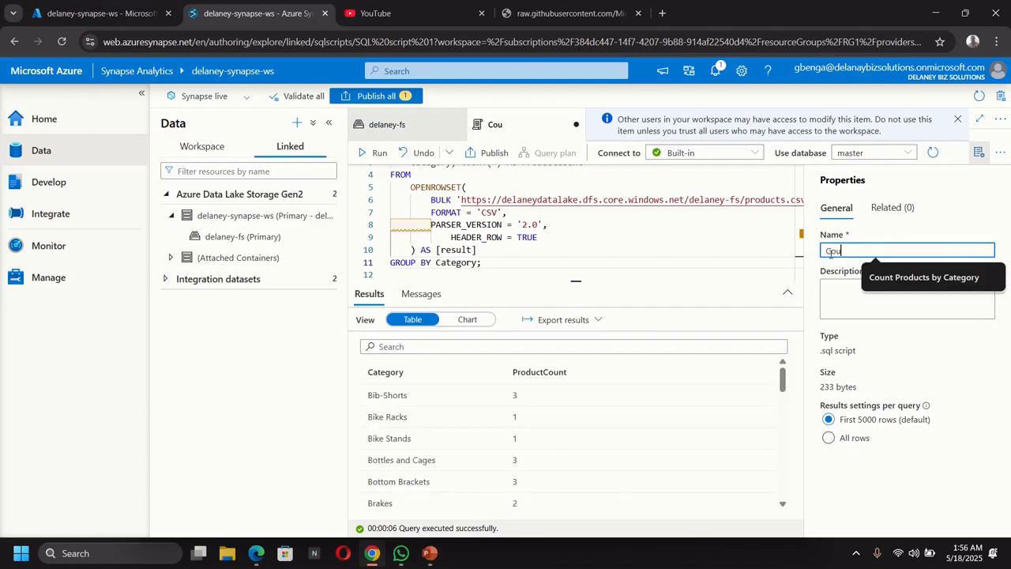
{"action": "type", "text": "nt"}
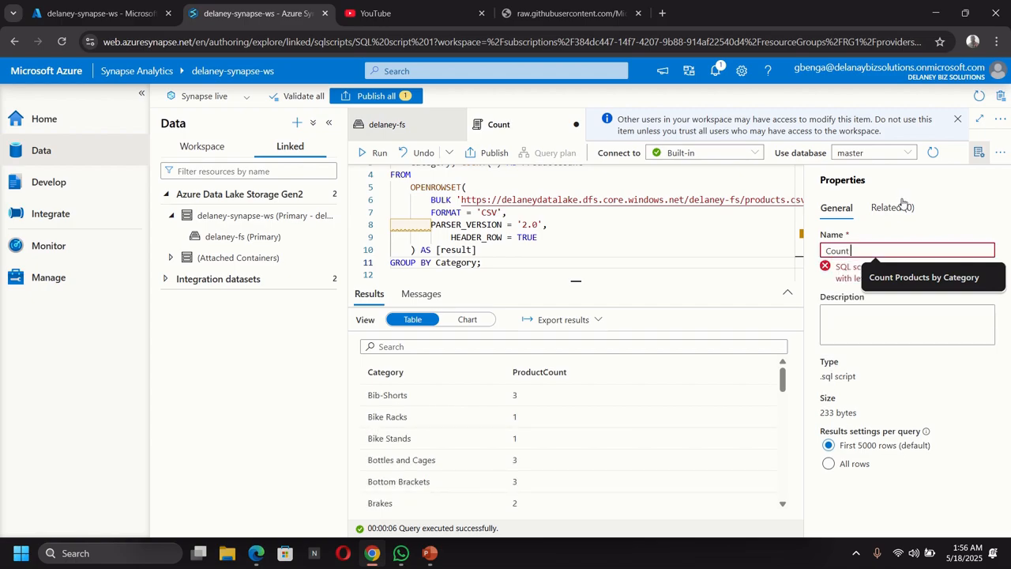
{"action": "type", "text": " Produ"}
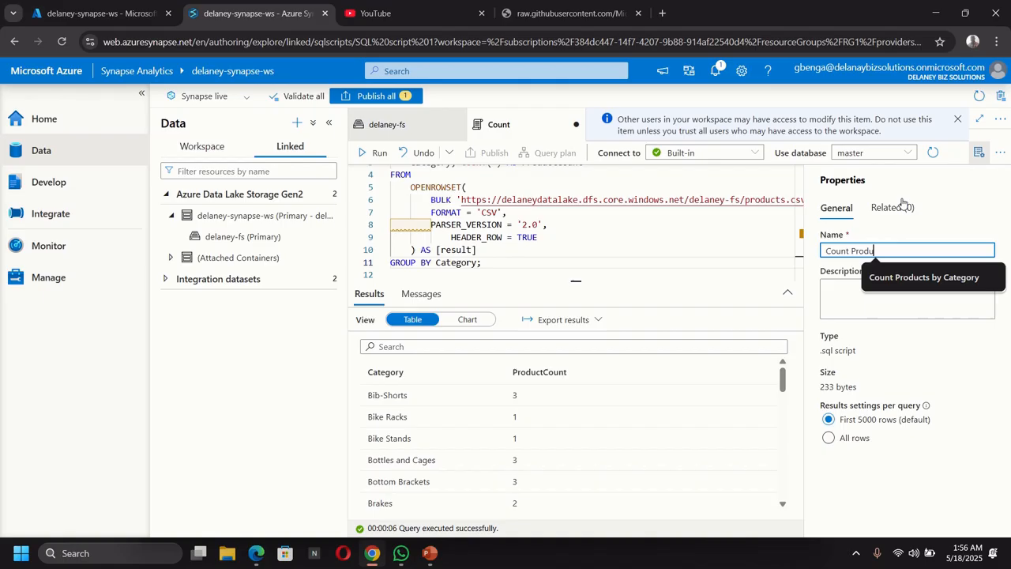
{"action": "type", "text": "cts bt"}
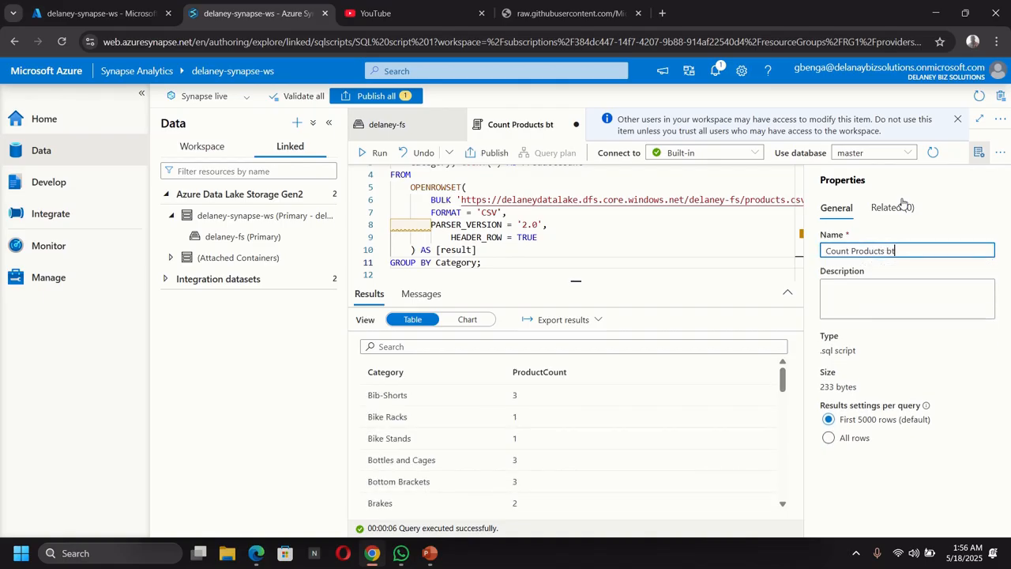
{"action": "type", "text": " Category"}
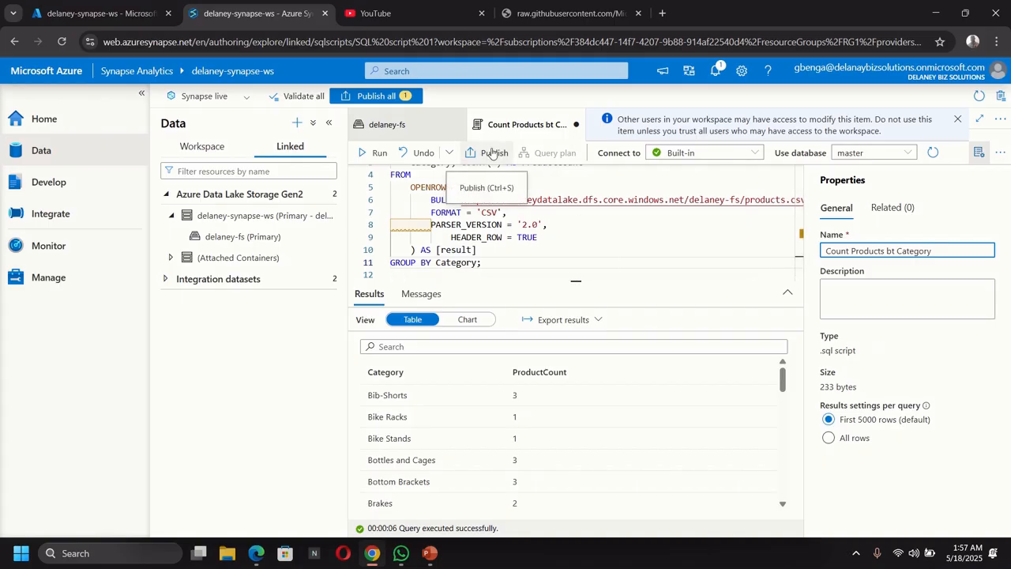
{"action": "left_click", "coordinate": [491, 153]}
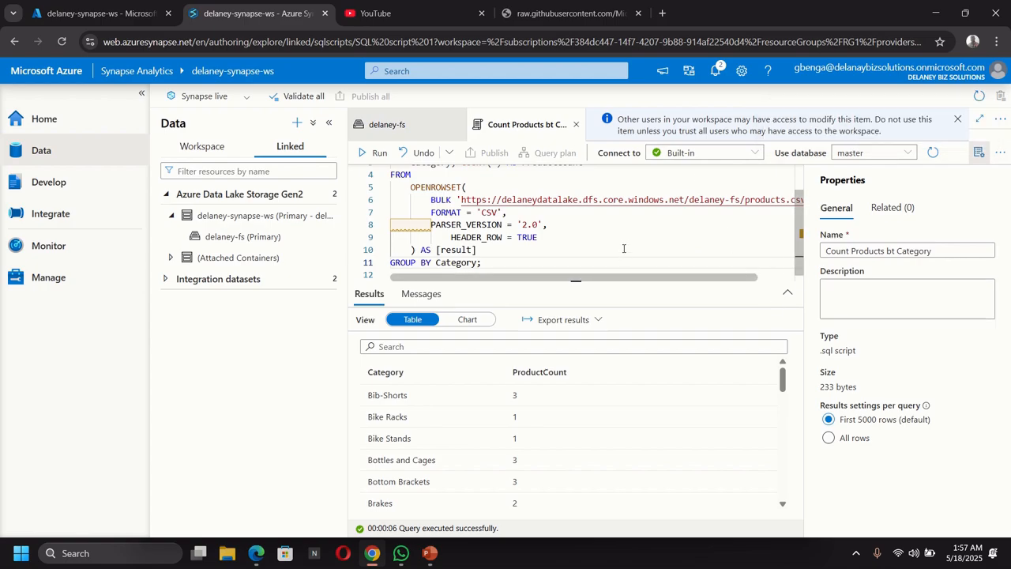
Close the published script and reopen Count Products bt Category from the Develop hub's SQL scripts.
{"action": "left_click", "coordinate": [576, 128]}
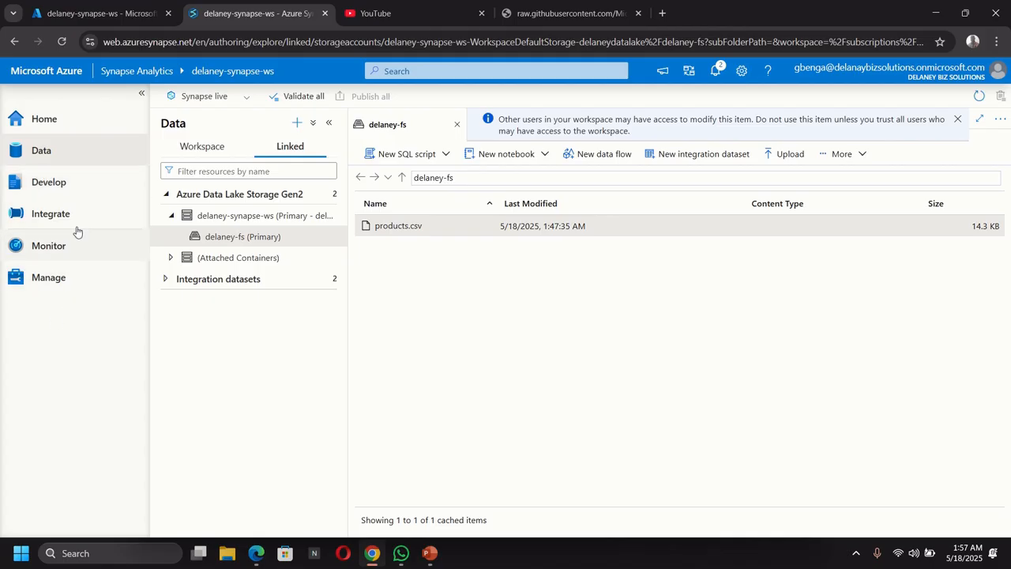
{"action": "left_click", "coordinate": [68, 183]}
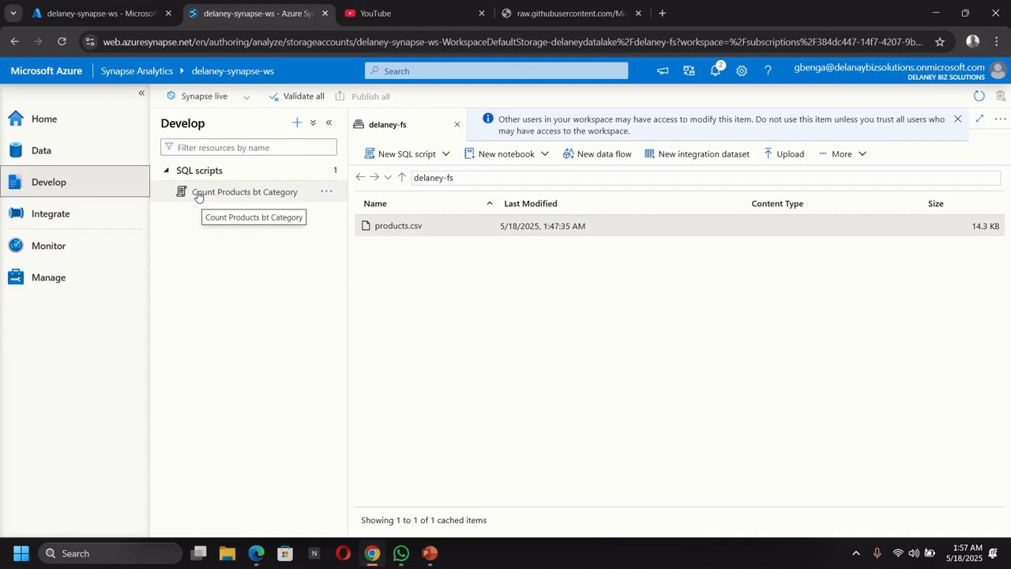
{"action": "left_click", "coordinate": [241, 193]}
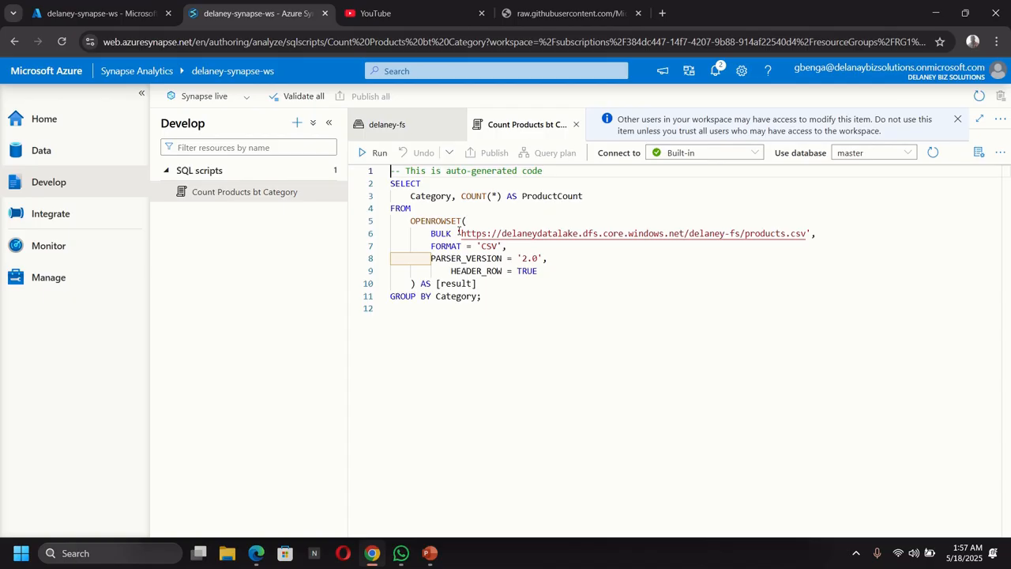
Run the reopened script, enlarge the results pane and show the results as a chart.
{"action": "left_click", "coordinate": [373, 152]}
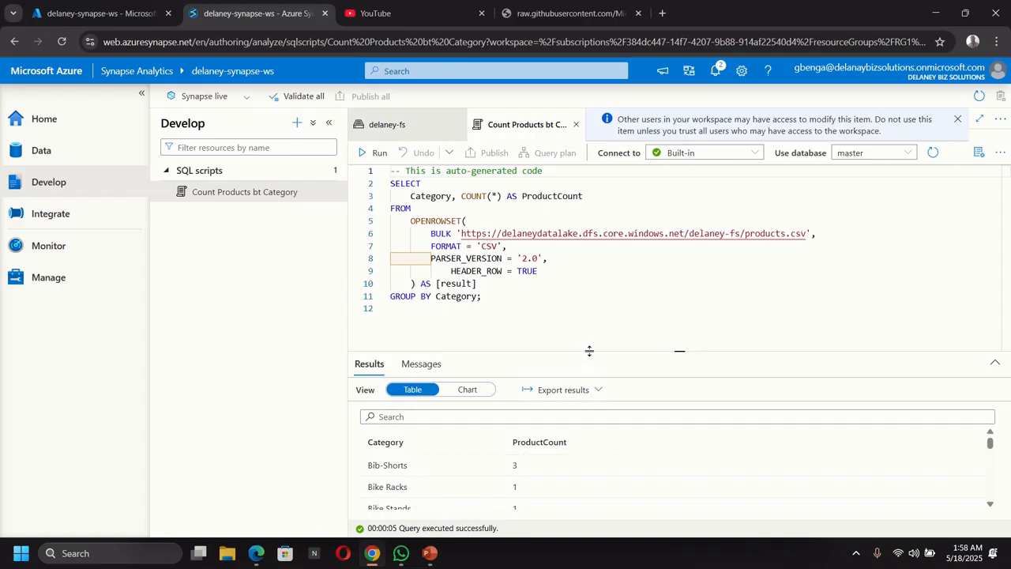
{"action": "left_click_drag", "start_coordinate": [590, 350], "coordinate": [589, 307]}
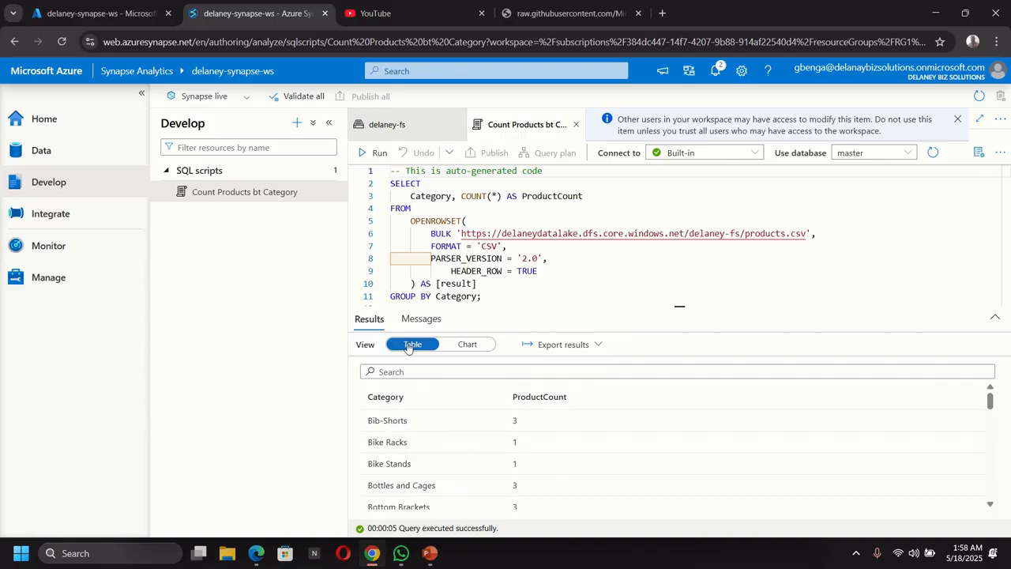
{"action": "left_click", "coordinate": [466, 345]}
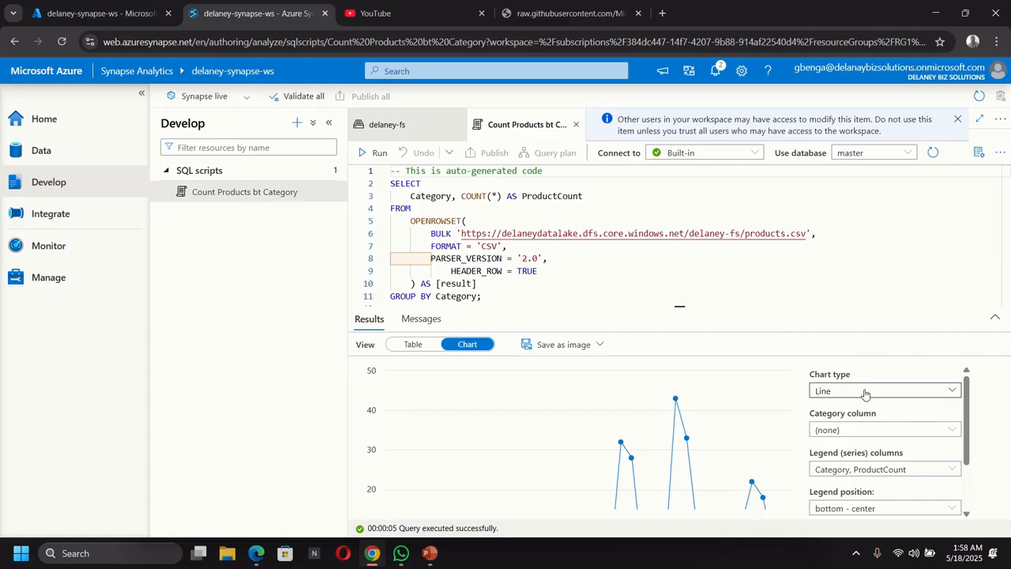
Set the results chart's type to Column and its category column to Category.
{"action": "left_click", "coordinate": [829, 393]}
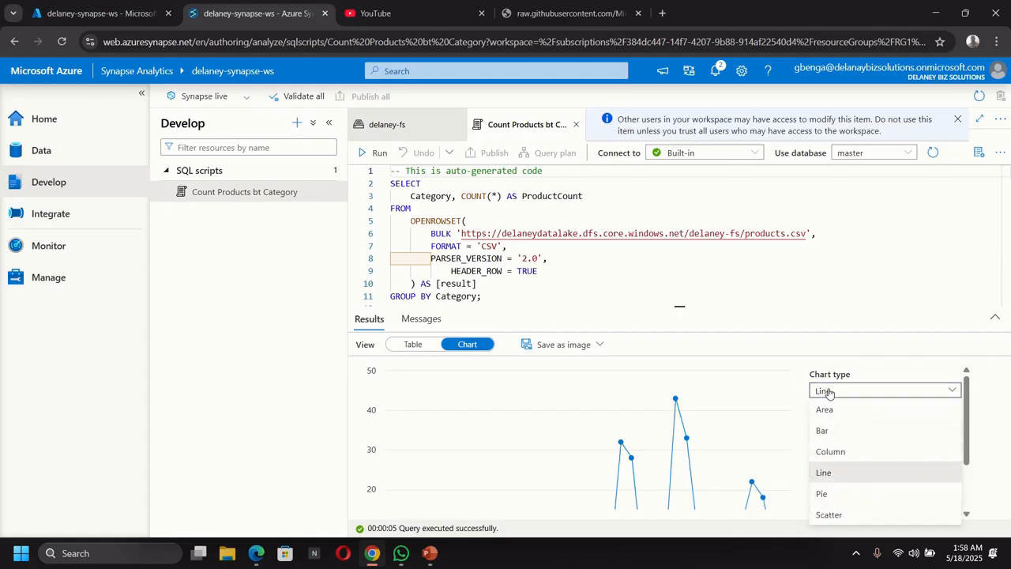
{"action": "left_click", "coordinate": [831, 452]}
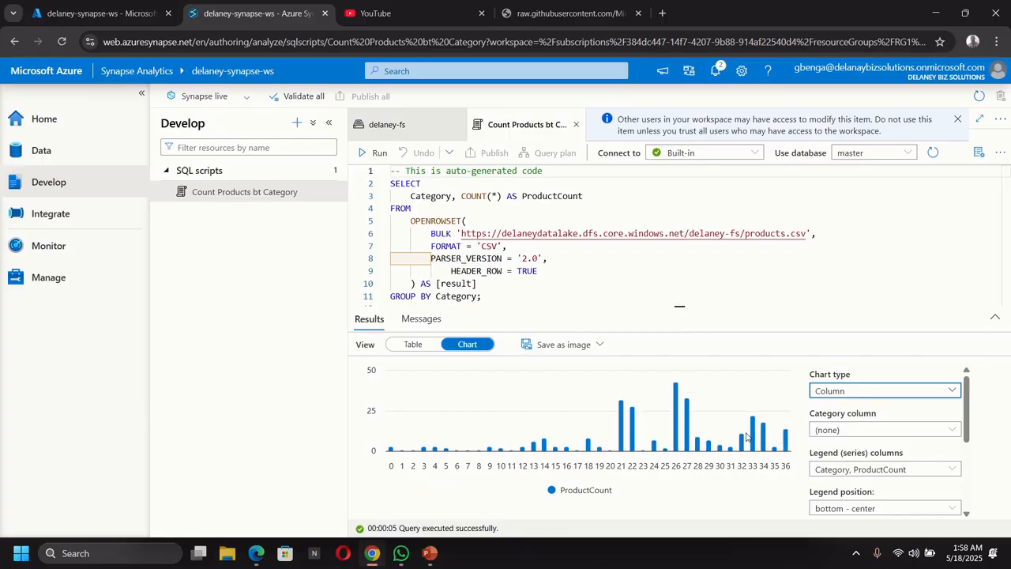
{"action": "left_click", "coordinate": [845, 432]}
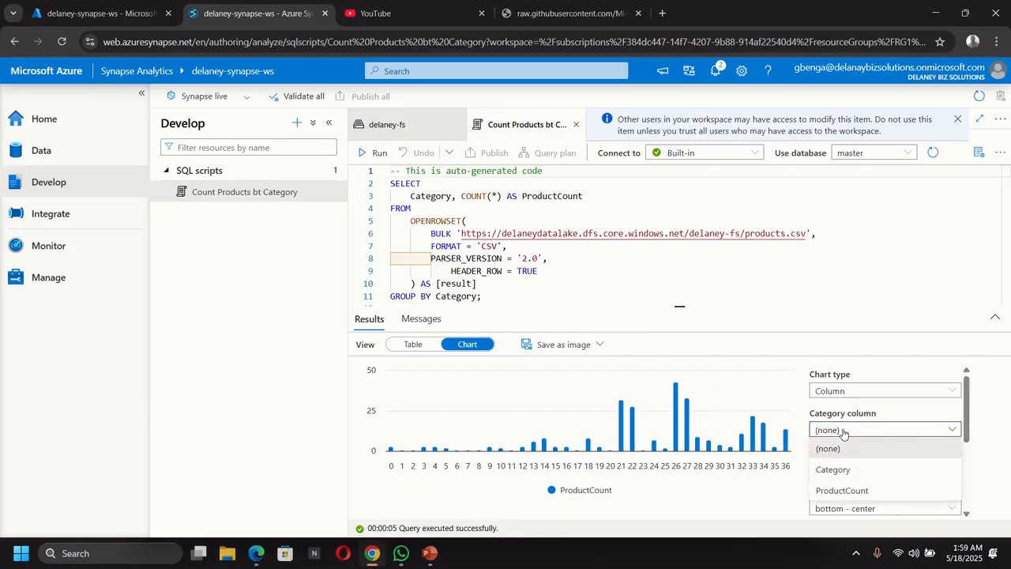
{"action": "left_click", "coordinate": [839, 469]}
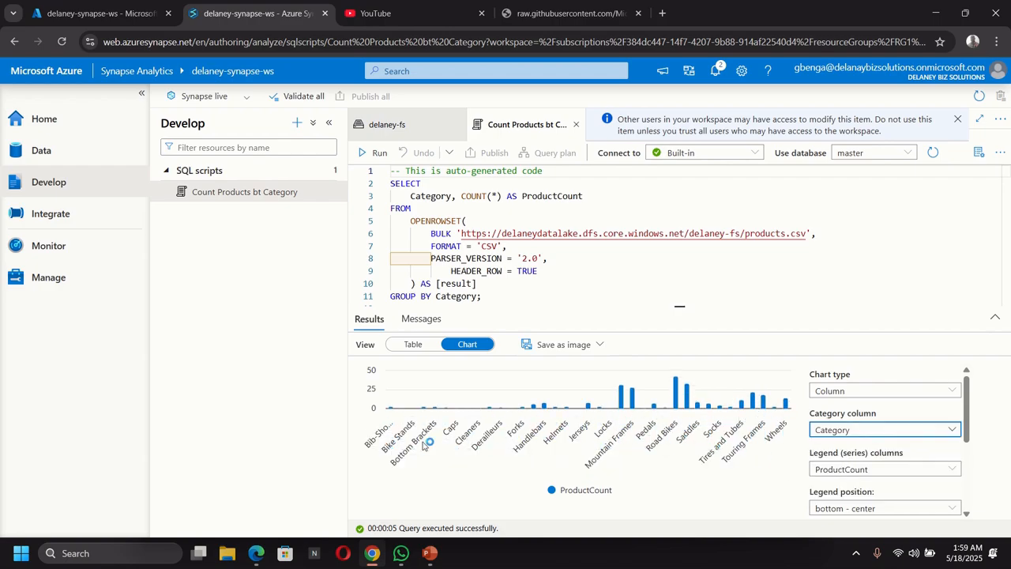
Deselect and reselect ProductCount as the chart's legend series column, and look through the remaining chart settings.
{"action": "left_click", "coordinate": [841, 469]}
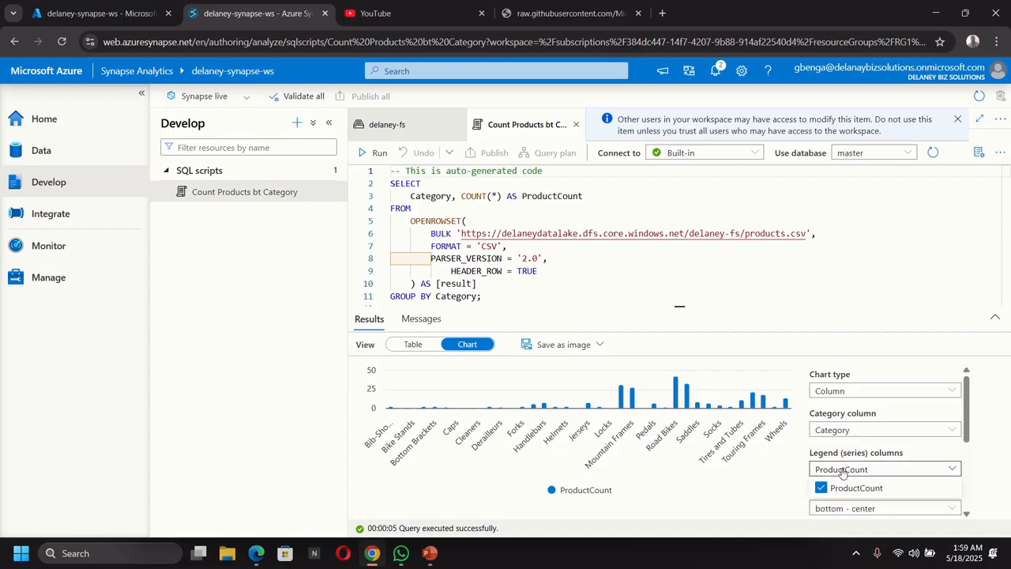
{"action": "left_click", "coordinate": [856, 488]}
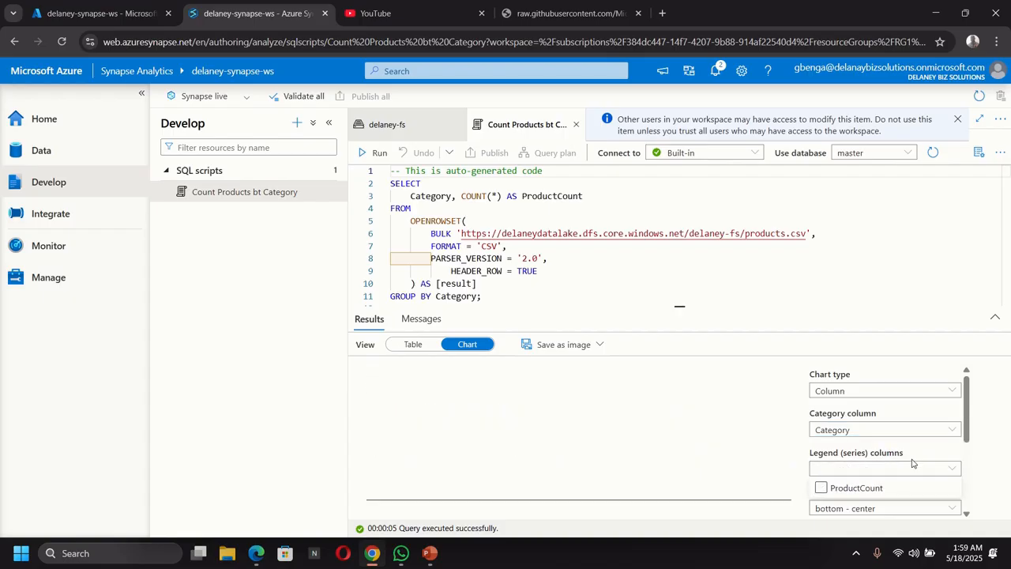
{"action": "left_click", "coordinate": [821, 487]}
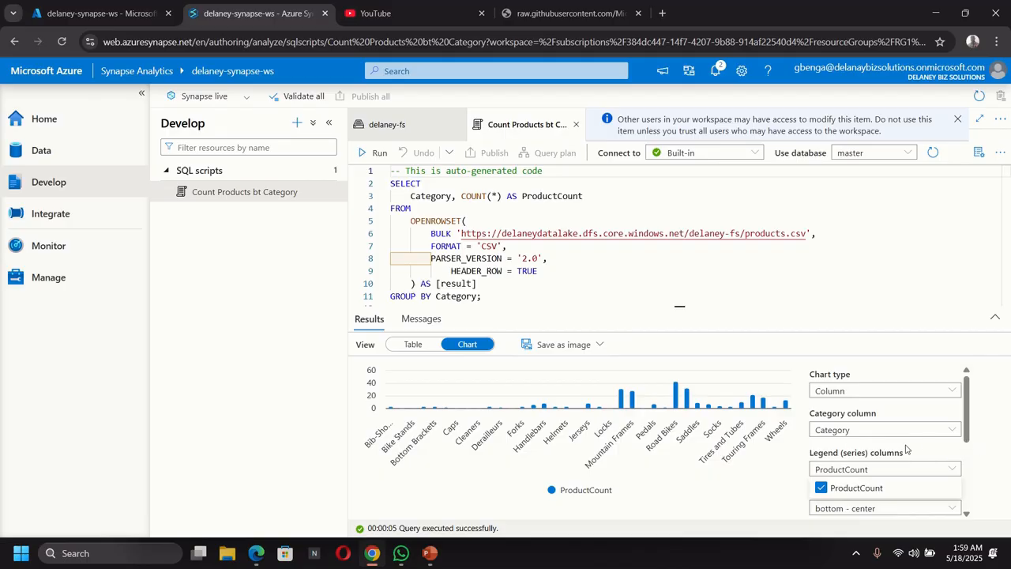
{"action": "scroll", "coordinate": [934, 445], "scroll_direction": "down", "scroll_amount": 1}
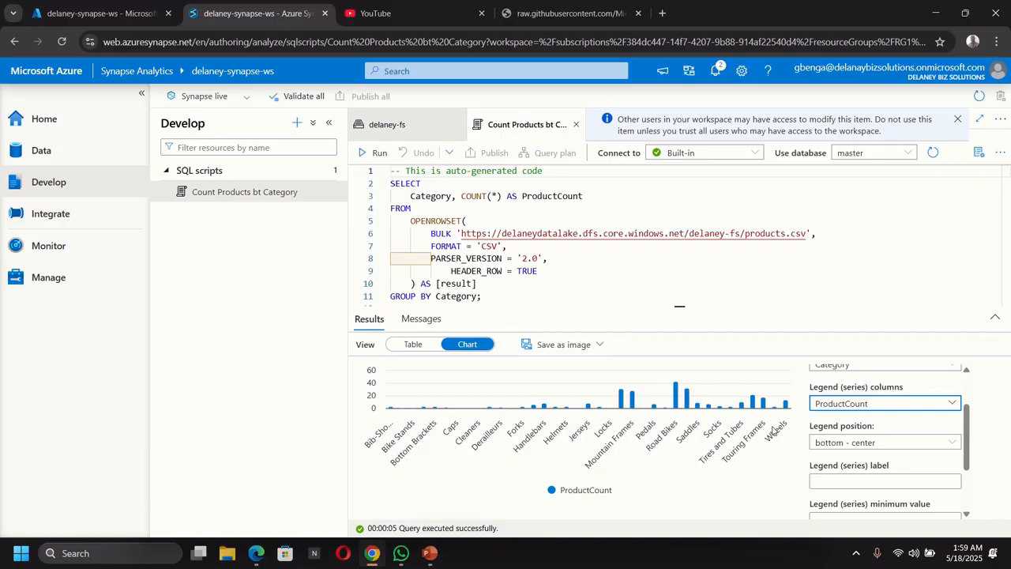
{"action": "scroll", "coordinate": [907, 477], "scroll_direction": "down", "scroll_amount": 1}
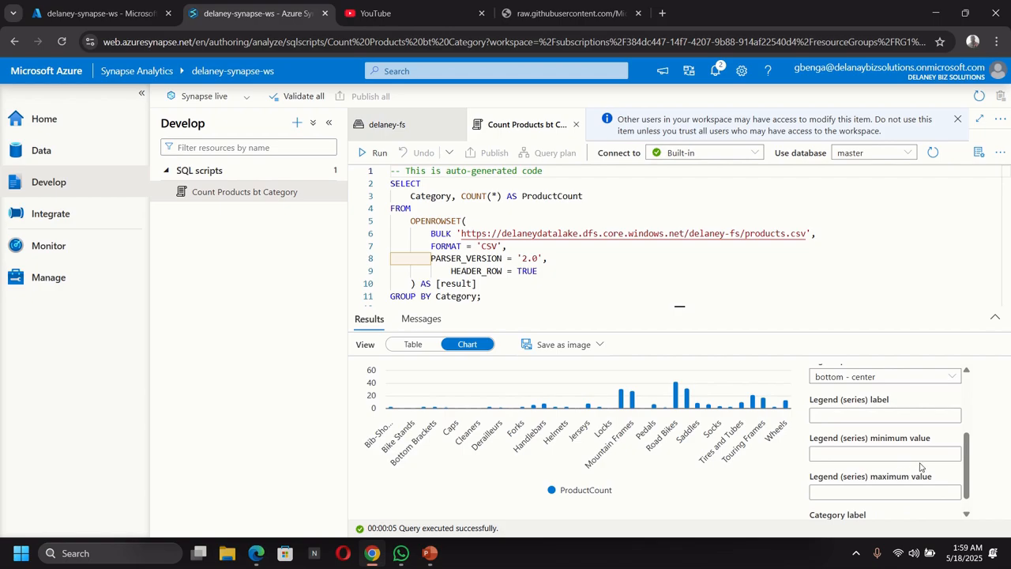
{"action": "scroll", "coordinate": [918, 468], "scroll_direction": "down", "scroll_amount": 1}
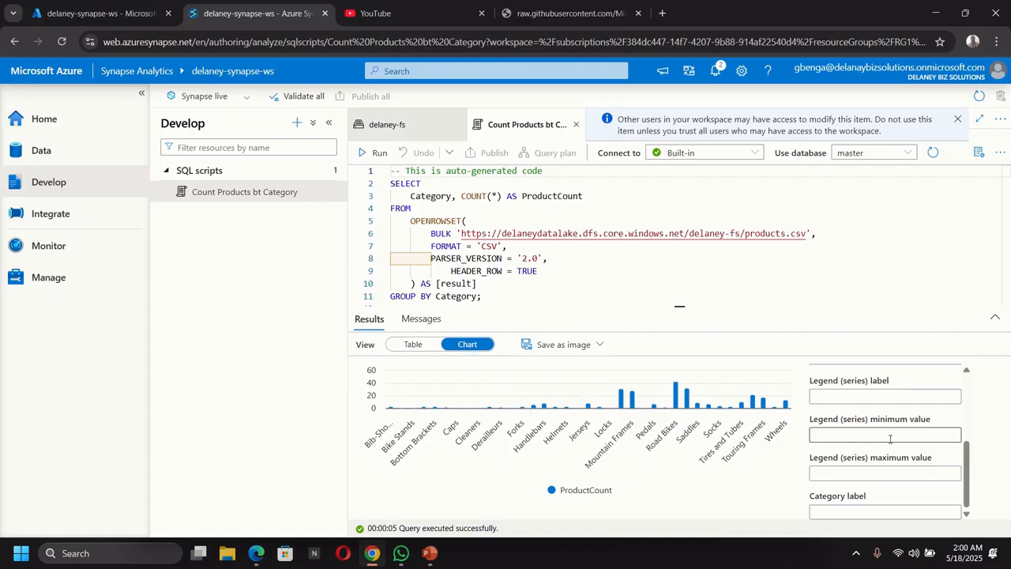
{"action": "scroll", "coordinate": [877, 430], "scroll_direction": "up", "scroll_amount": 3}
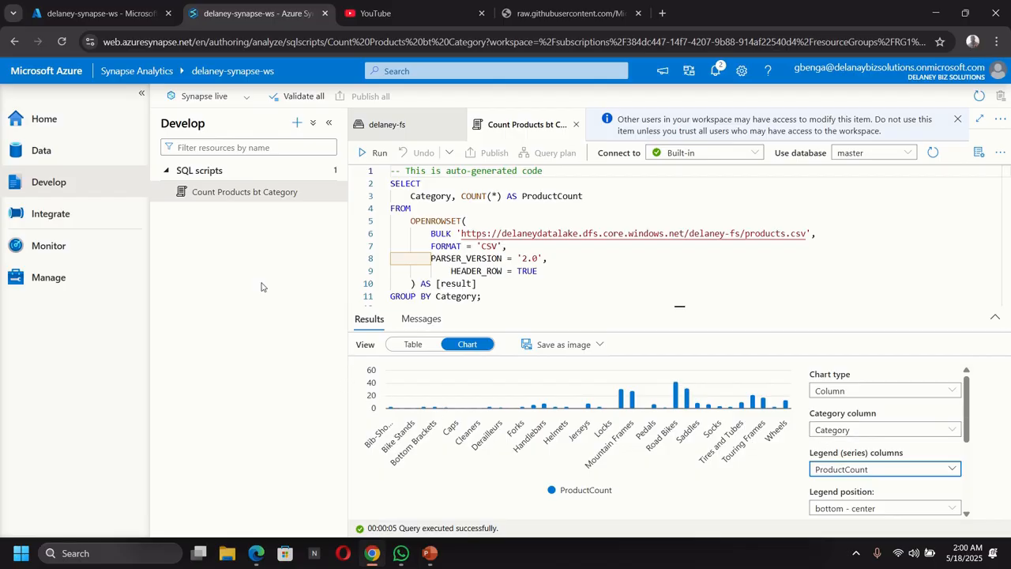
Start a new Apache Spark pool in the Manage hub, named spark, with node size Small (4 vCores / 32 GB).
{"action": "left_click", "coordinate": [63, 277]}
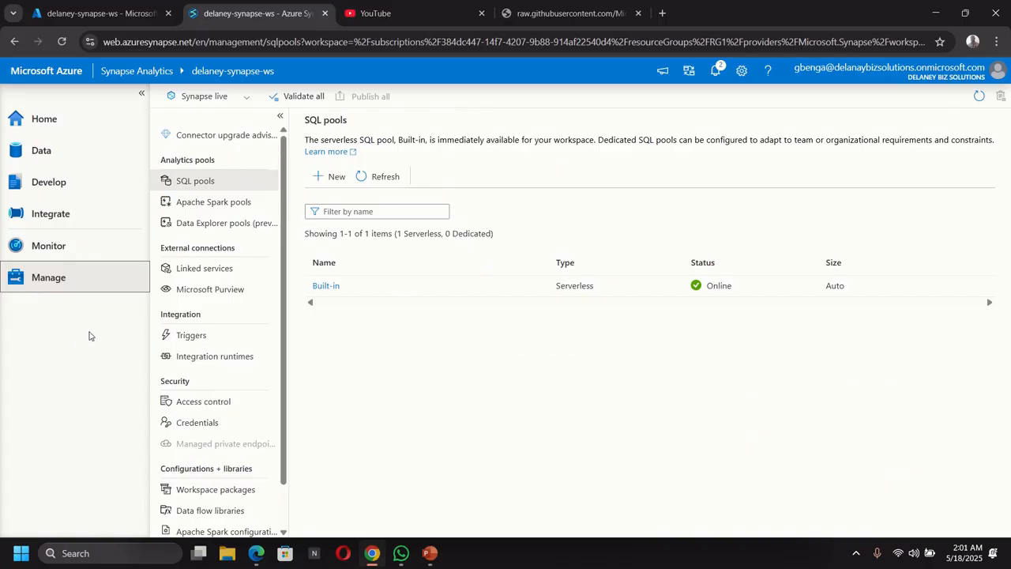
{"action": "left_click", "coordinate": [218, 205]}
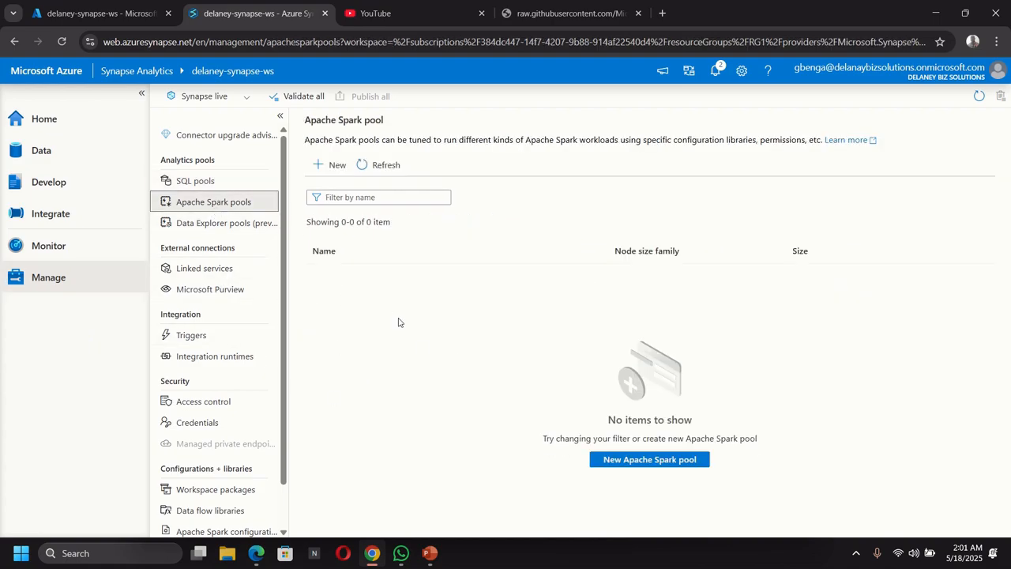
{"action": "left_click", "coordinate": [331, 165]}
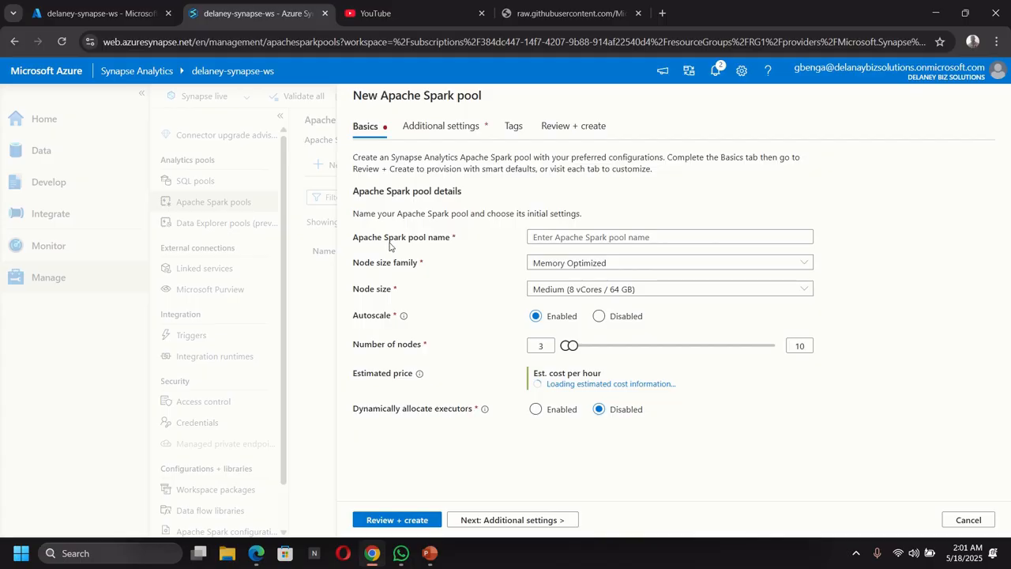
{"action": "left_click", "coordinate": [537, 237]}
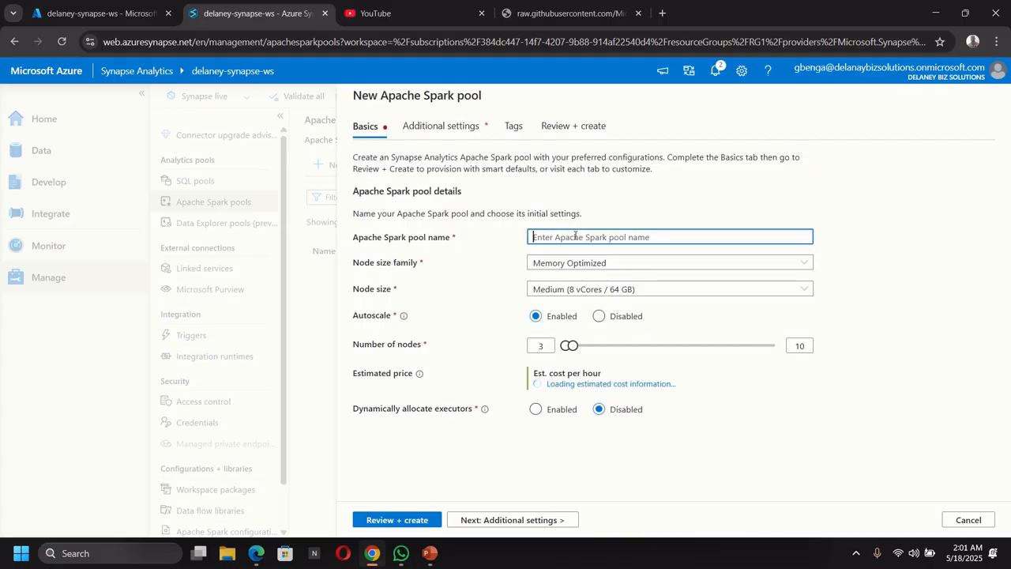
{"action": "type", "text": "s"}
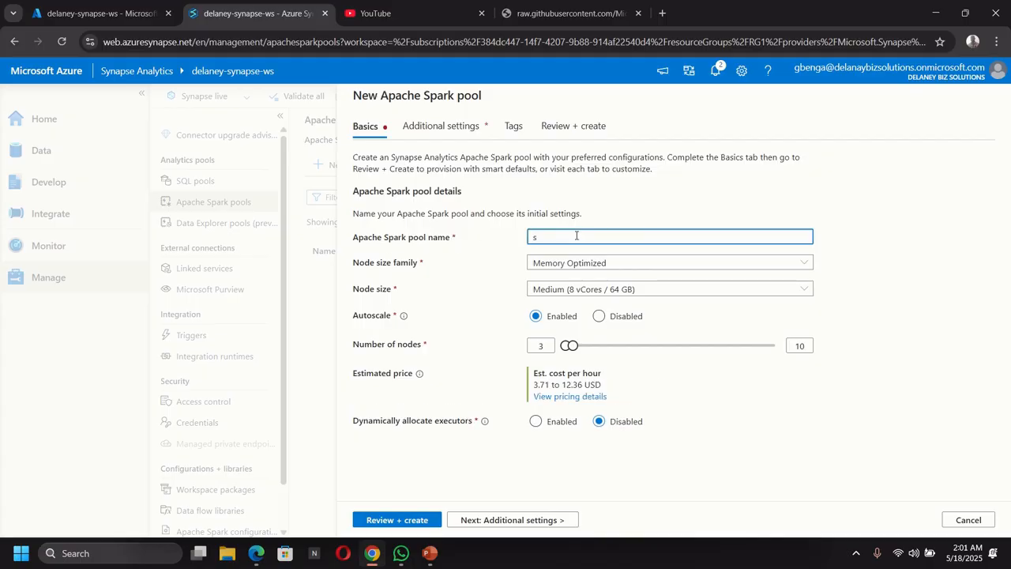
{"action": "type", "text": "park"}
{"action": "left_click", "coordinate": [581, 290]}
{"action": "left_click", "coordinate": [573, 308]}
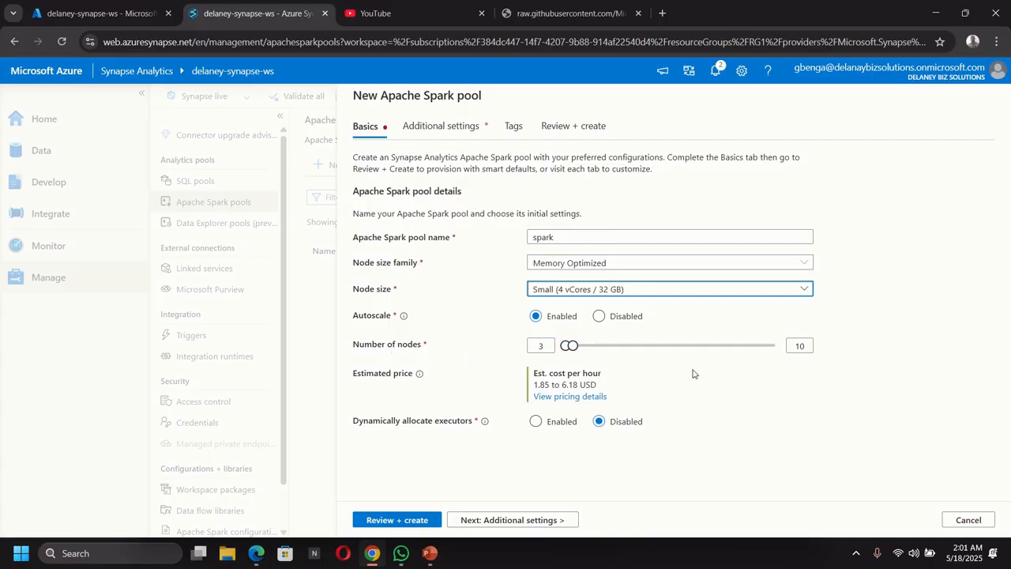
Set the Spark pool's maximum number of nodes to 3, then review and create the pool.
{"action": "left_click", "coordinate": [806, 346]}
{"action": "key", "text": "BackSpace"}
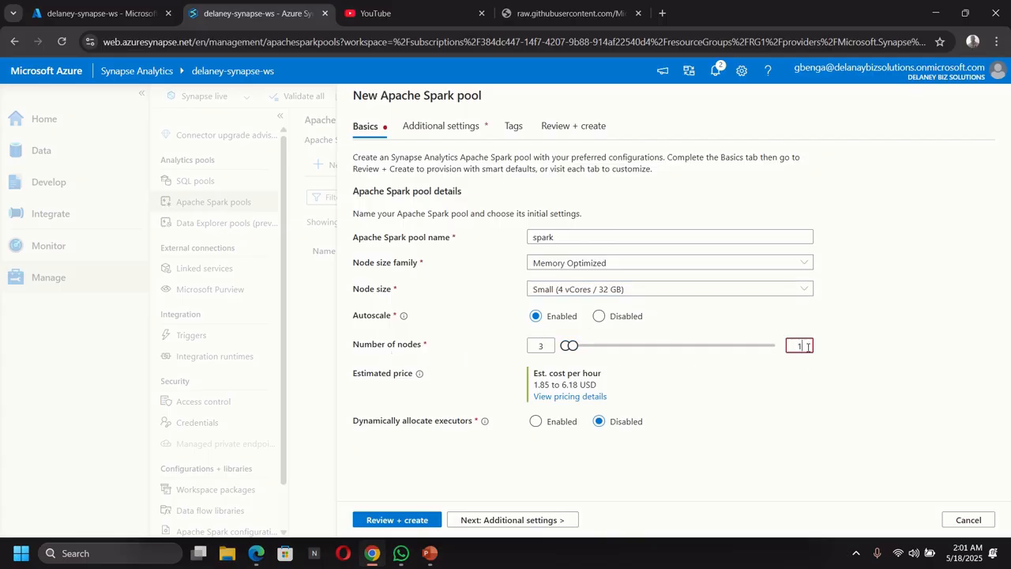
{"action": "key", "text": "BackSpace"}
{"action": "type", "text": "0"}
{"action": "key", "text": "BackSpace"}
{"action": "type", "text": "3"}
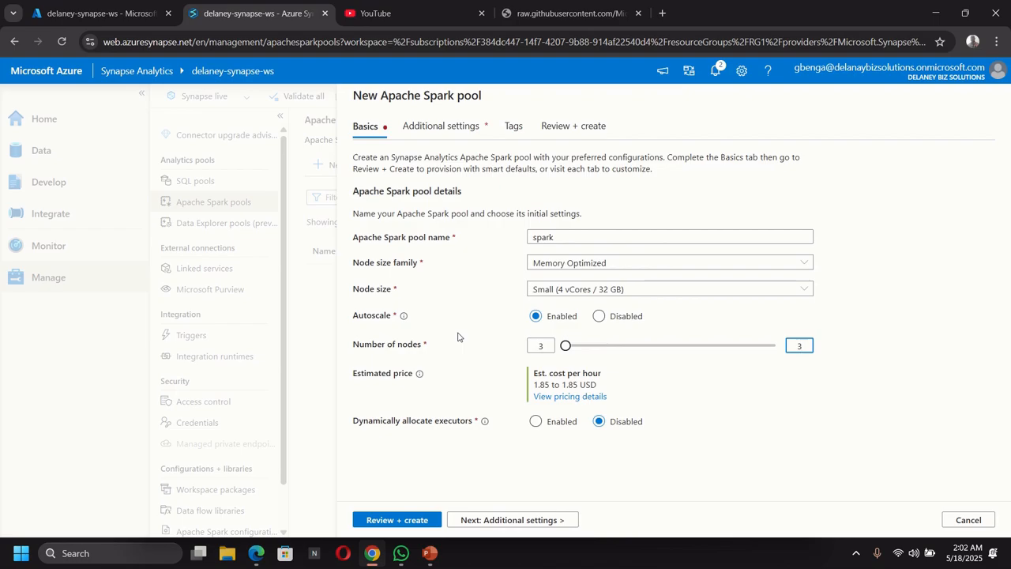
{"action": "left_click", "coordinate": [382, 522]}
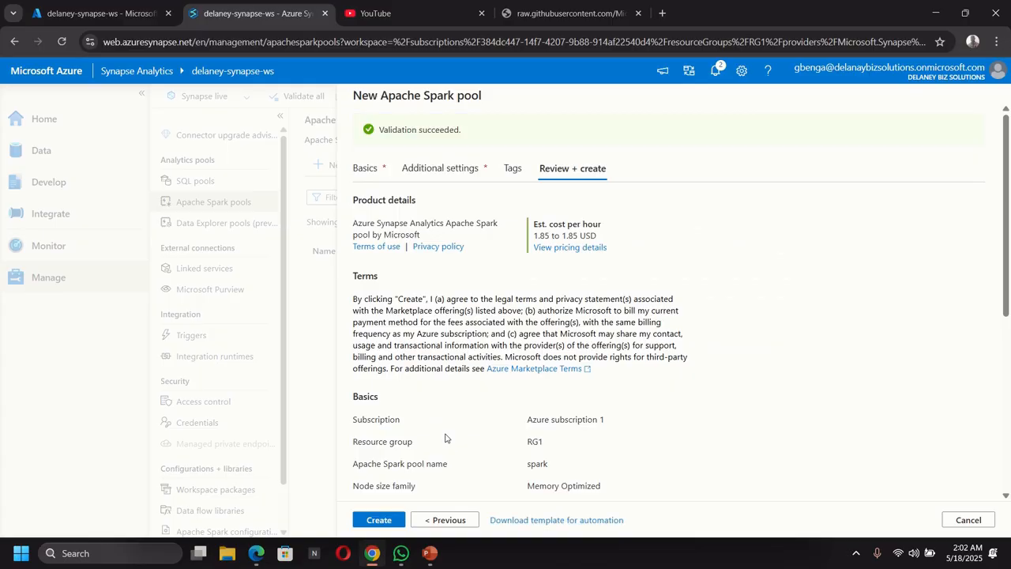
{"action": "left_click", "coordinate": [395, 518]}
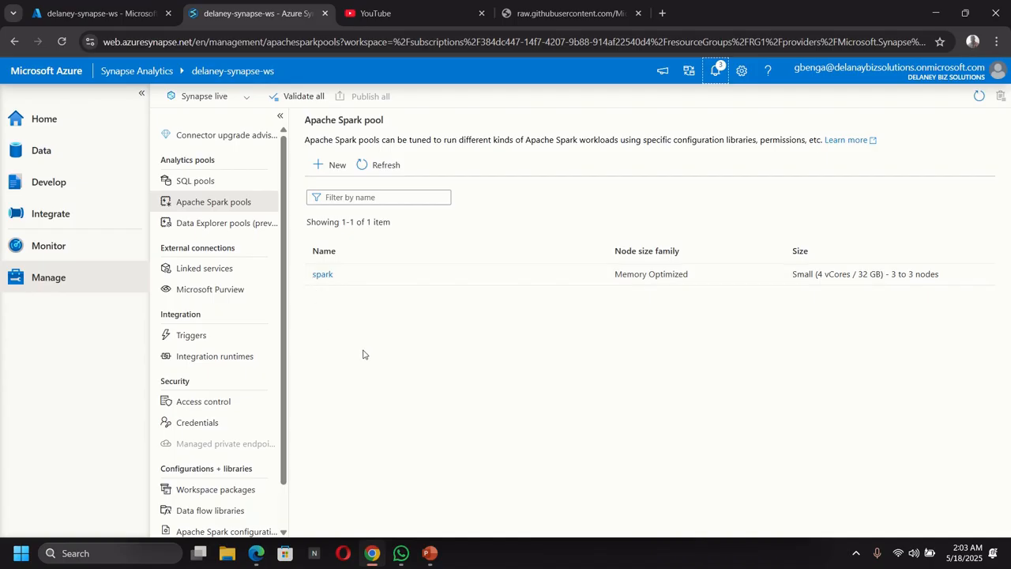
Create a notebook that loads products.csv to a DataFrame from the delaney-fs container in the Data hub.
{"action": "left_click", "coordinate": [47, 152]}
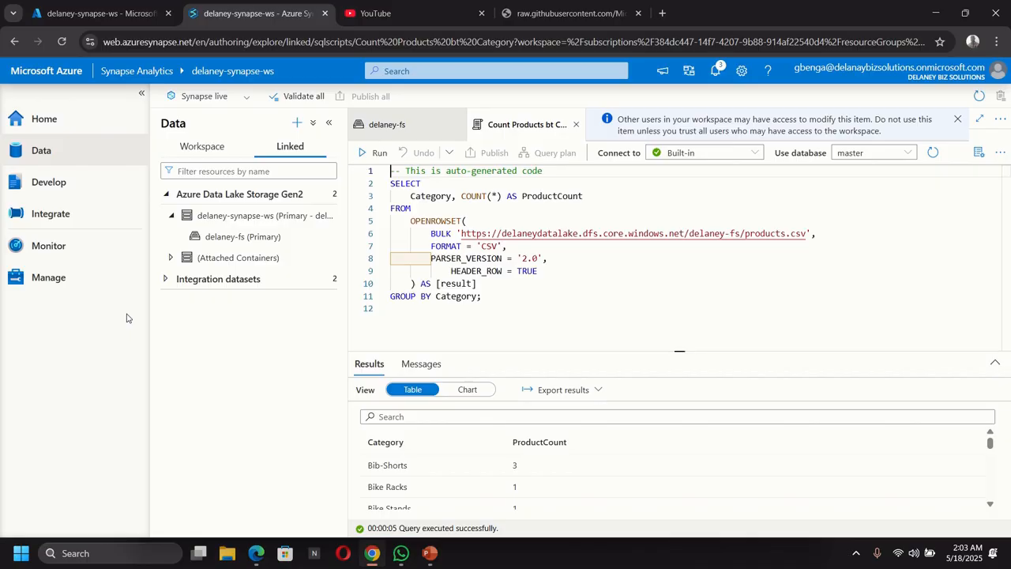
{"action": "left_click", "coordinate": [233, 236]}
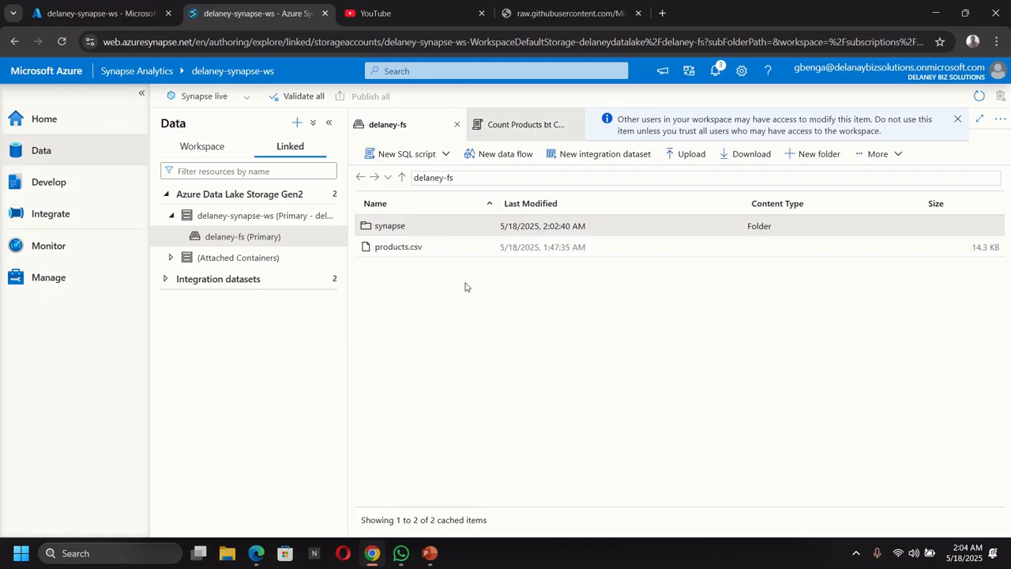
{"action": "right_click", "coordinate": [400, 251]}
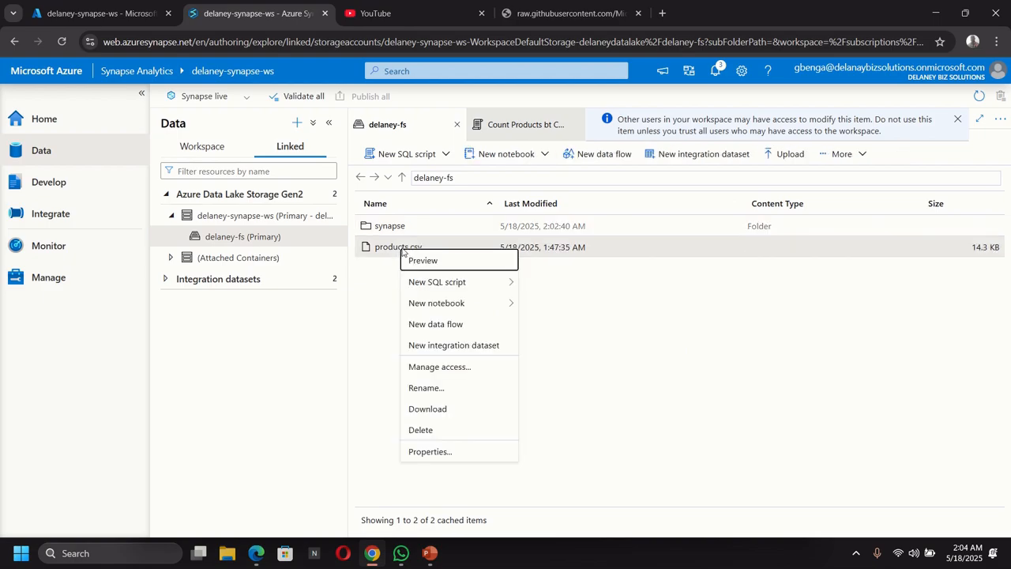
{"action": "mouse_move", "coordinate": [447, 305]}
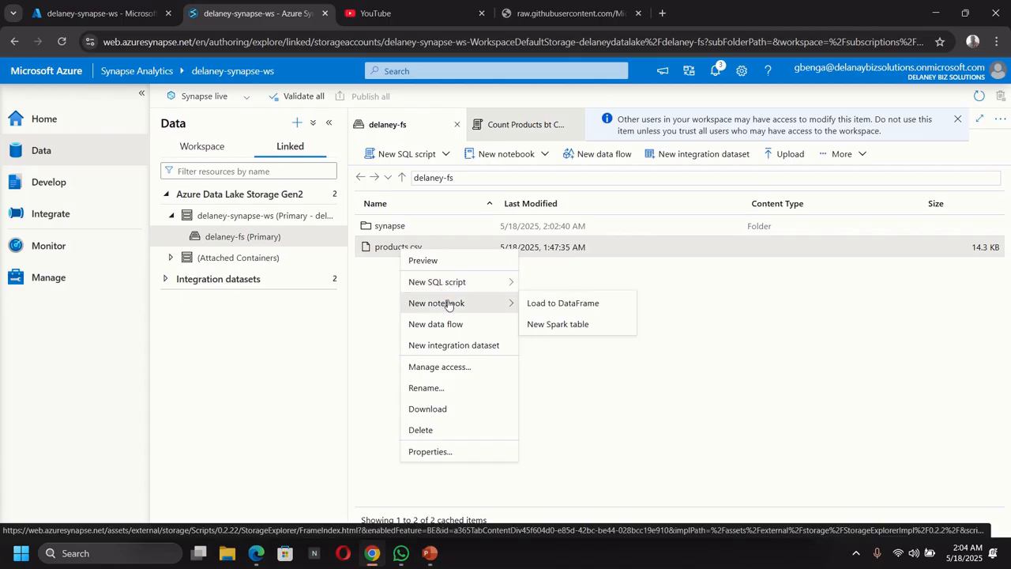
{"action": "left_click", "coordinate": [548, 308]}
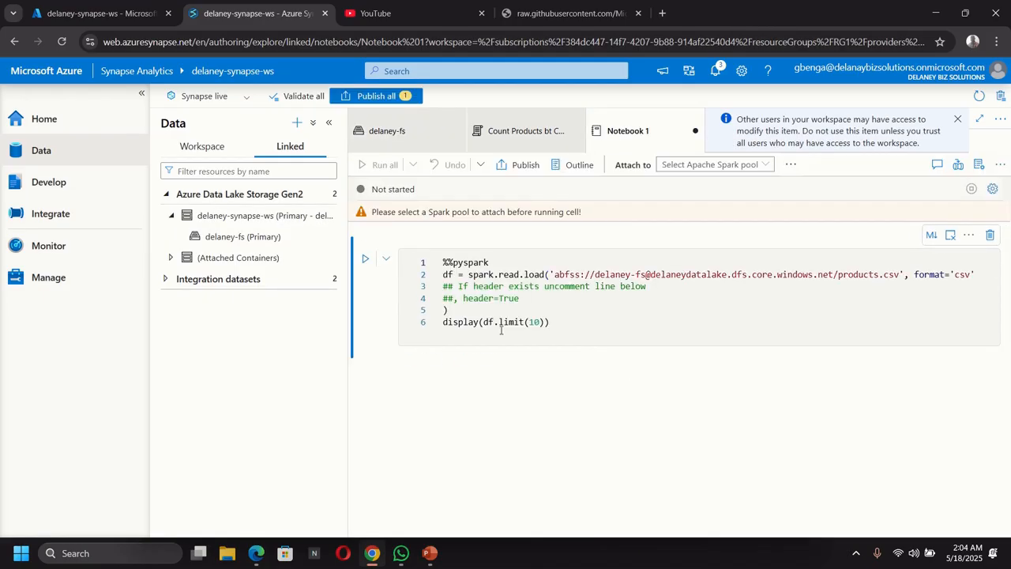
Attach the new notebook to the spark pool and run its PySpark cell.
{"action": "mouse_move", "coordinate": [626, 315]}
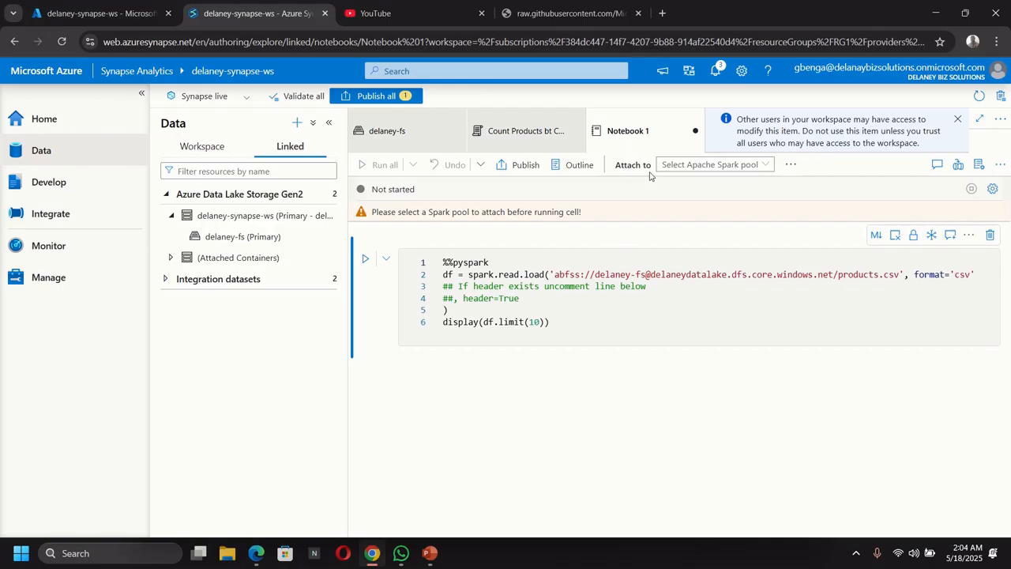
{"action": "left_click", "coordinate": [695, 167]}
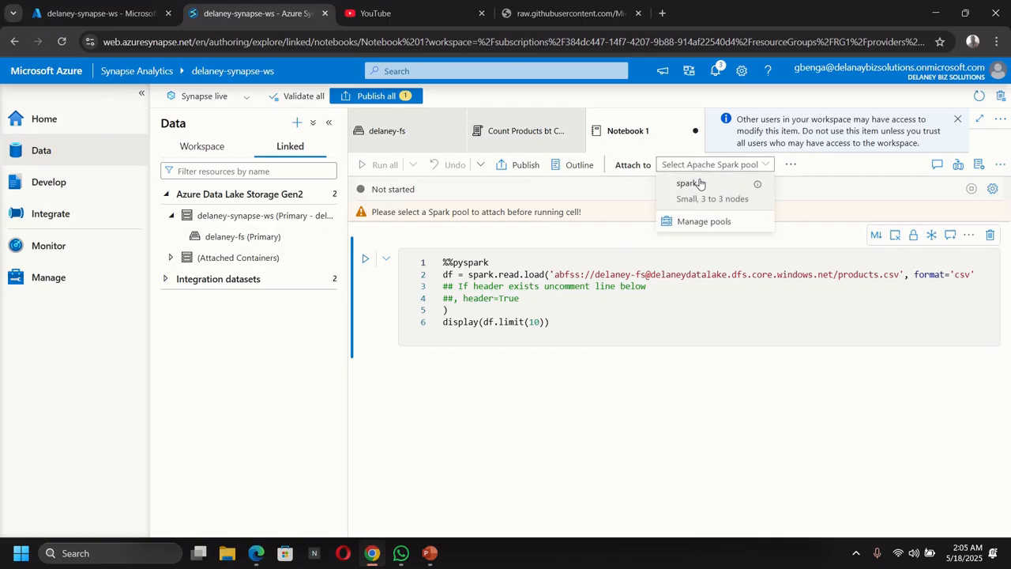
{"action": "left_click", "coordinate": [699, 183]}
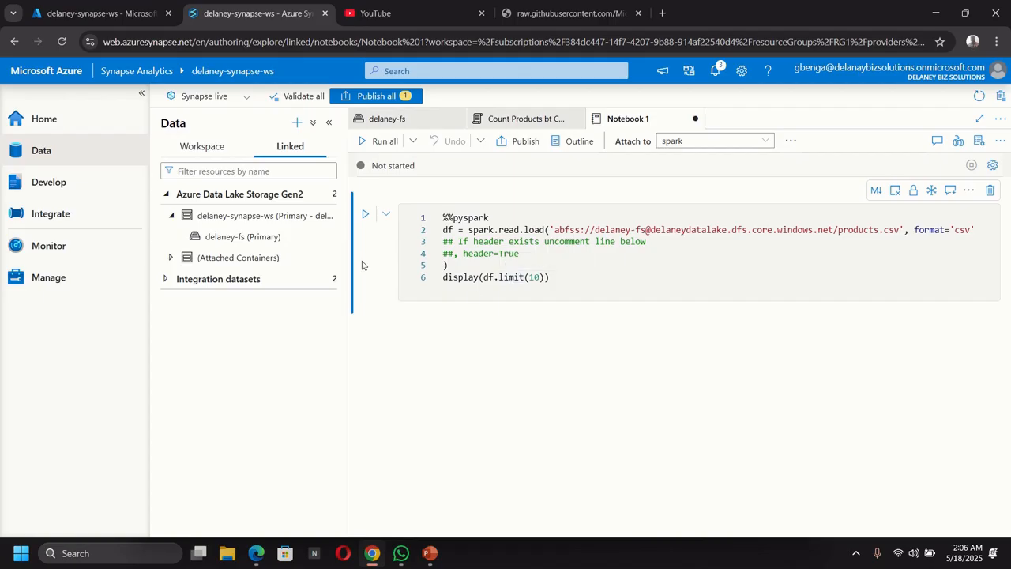
{"action": "left_click", "coordinate": [364, 216]}
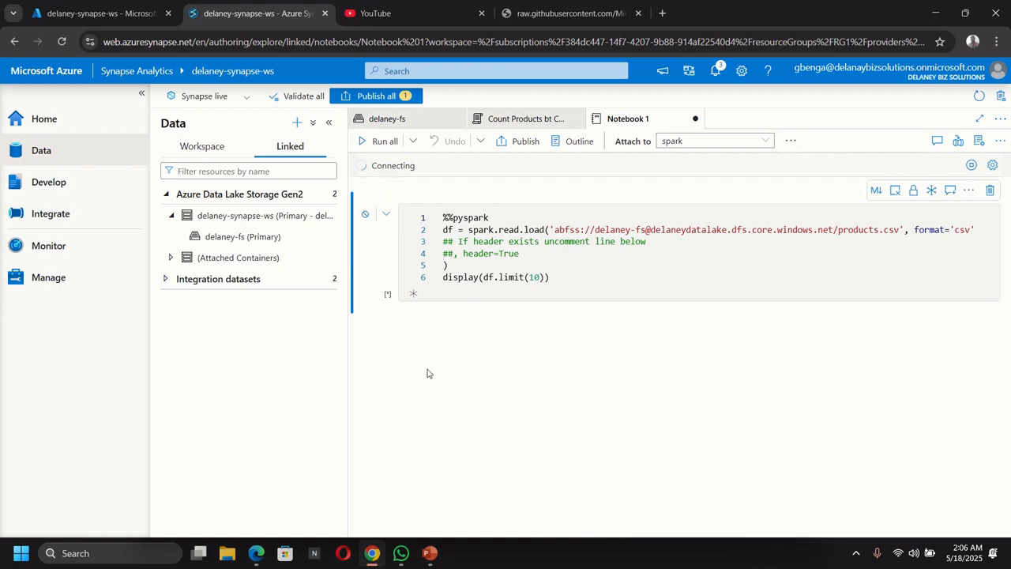
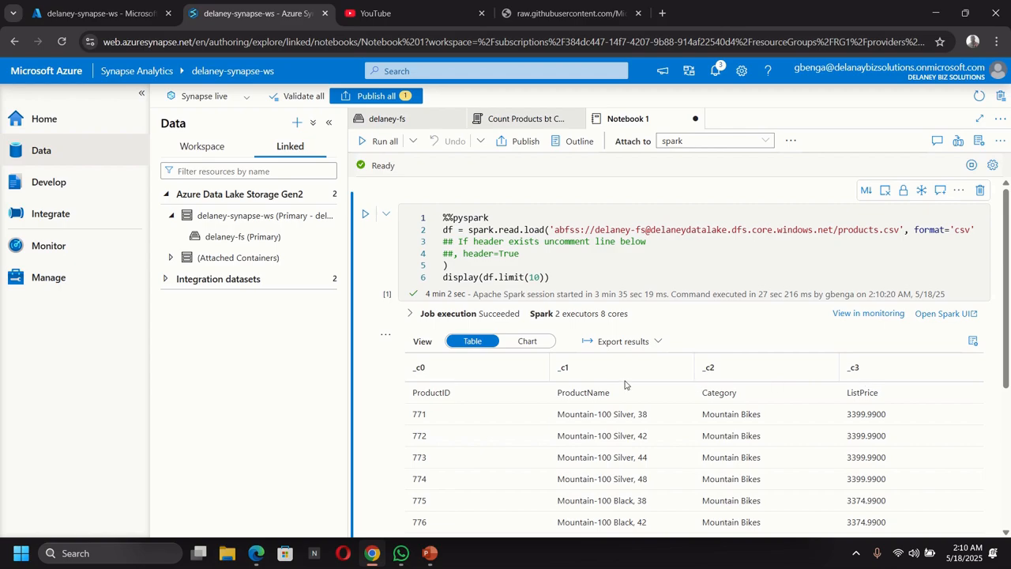
Uncomment the header=True line in the notebook's loading cell and run the cell again.
{"action": "left_click", "coordinate": [448, 254]}
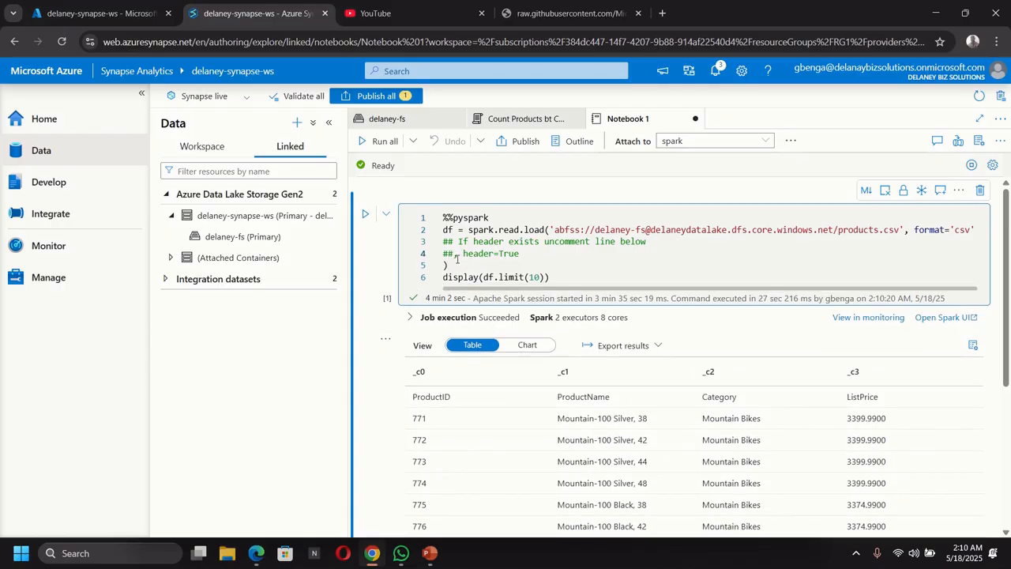
{"action": "left_click", "coordinate": [457, 258]}
{"action": "key", "text": "BackSpace"}
{"action": "key", "text": "BackSpace"}
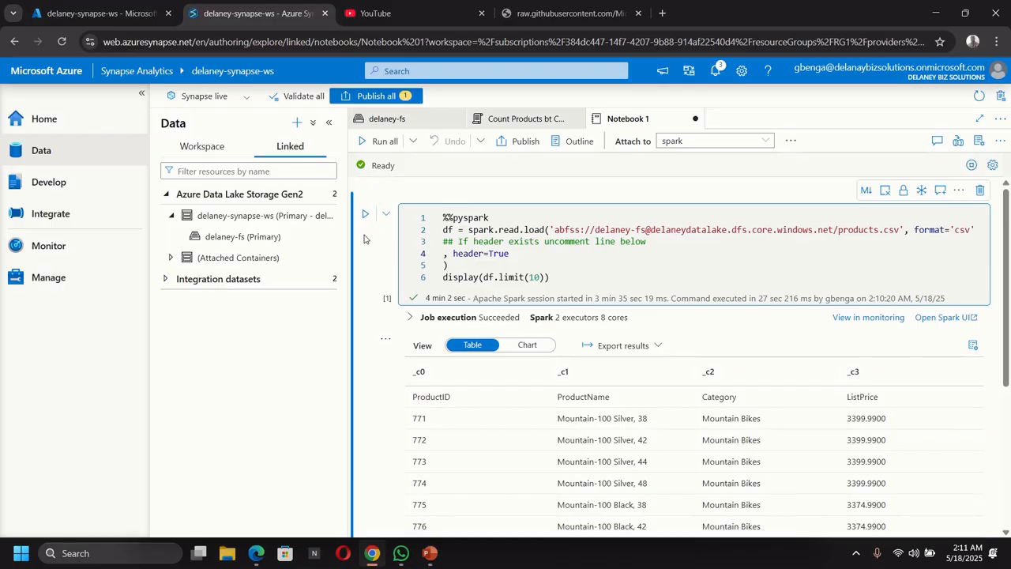
{"action": "left_click", "coordinate": [365, 215]}
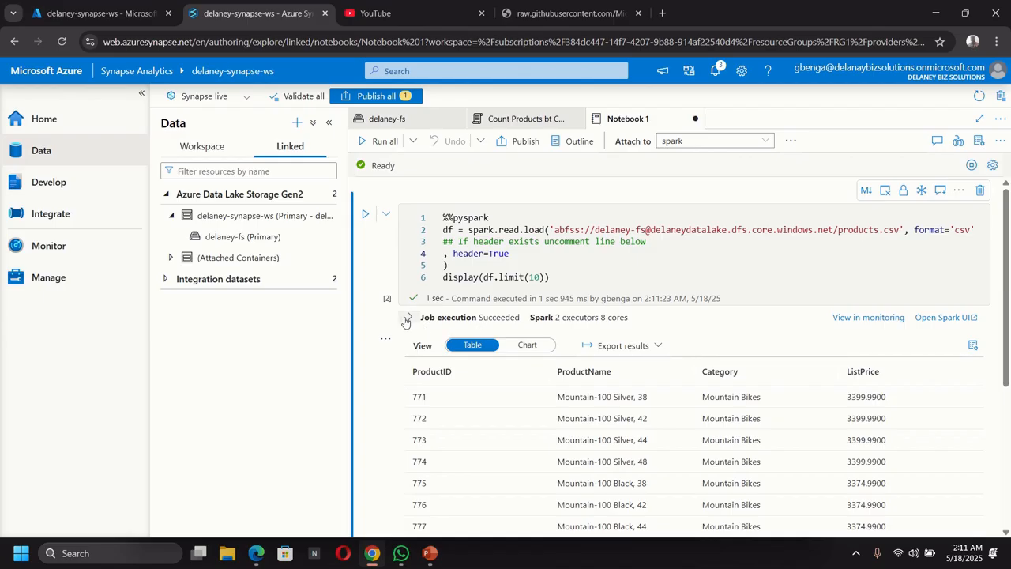
Look over the rerun cell's output table and inspect its job execution details, collapsing them again when done.
{"action": "scroll", "coordinate": [690, 272], "scroll_direction": "down", "scroll_amount": 1}
{"action": "scroll", "coordinate": [671, 285], "scroll_direction": "up", "scroll_amount": 1}
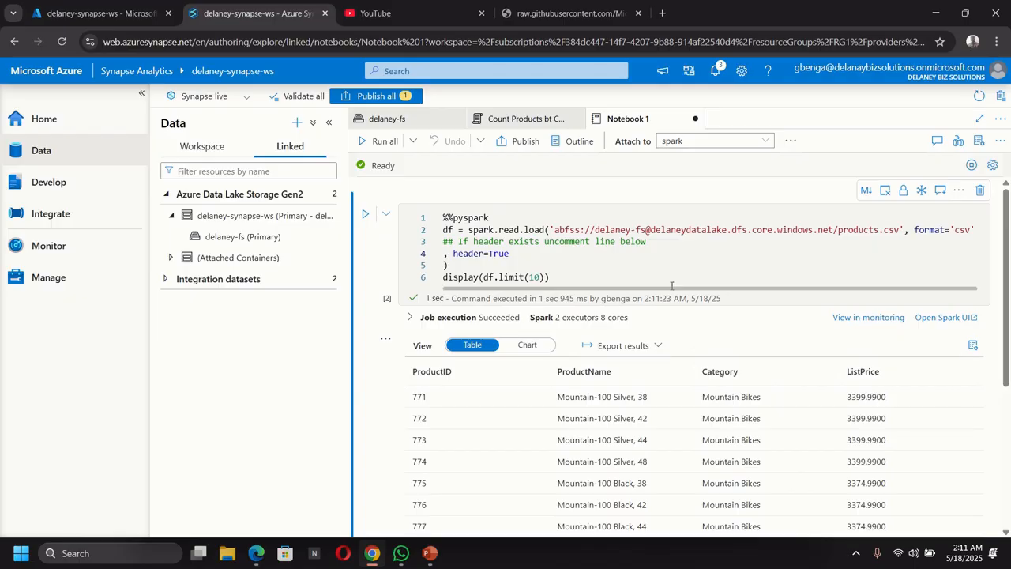
{"action": "left_click", "coordinate": [409, 317]}
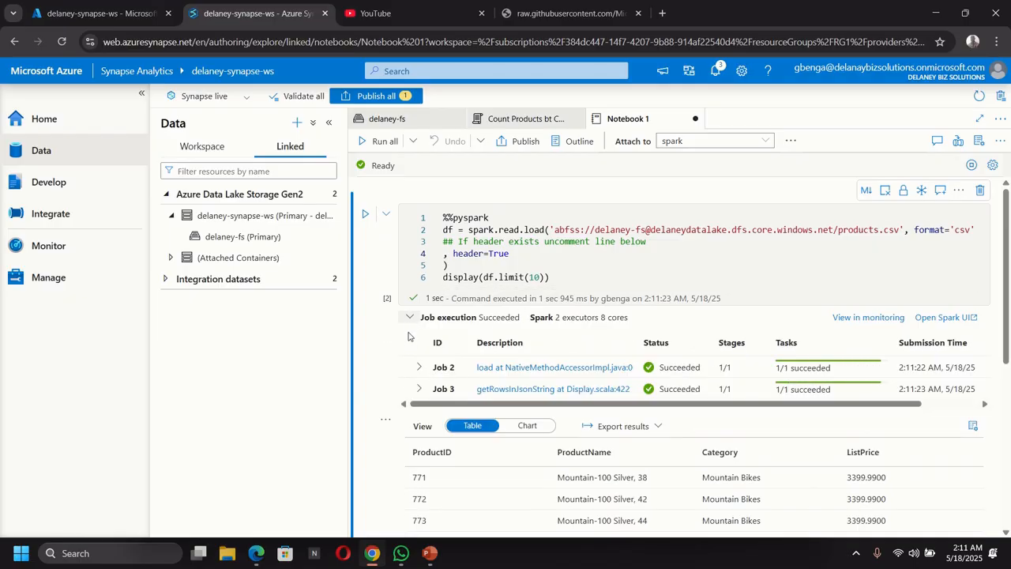
{"action": "left_click", "coordinate": [409, 316]}
Add a code cell above the loading cell containing df_counts = df.groupBy(df.Category).count().
{"action": "mouse_move", "coordinate": [426, 192]}
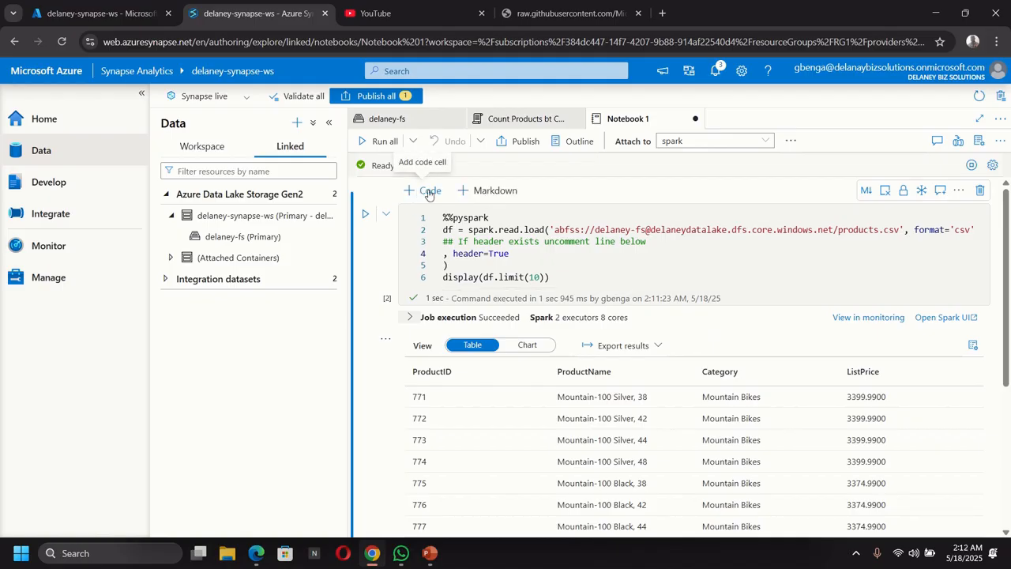
{"action": "left_click", "coordinate": [429, 191]}
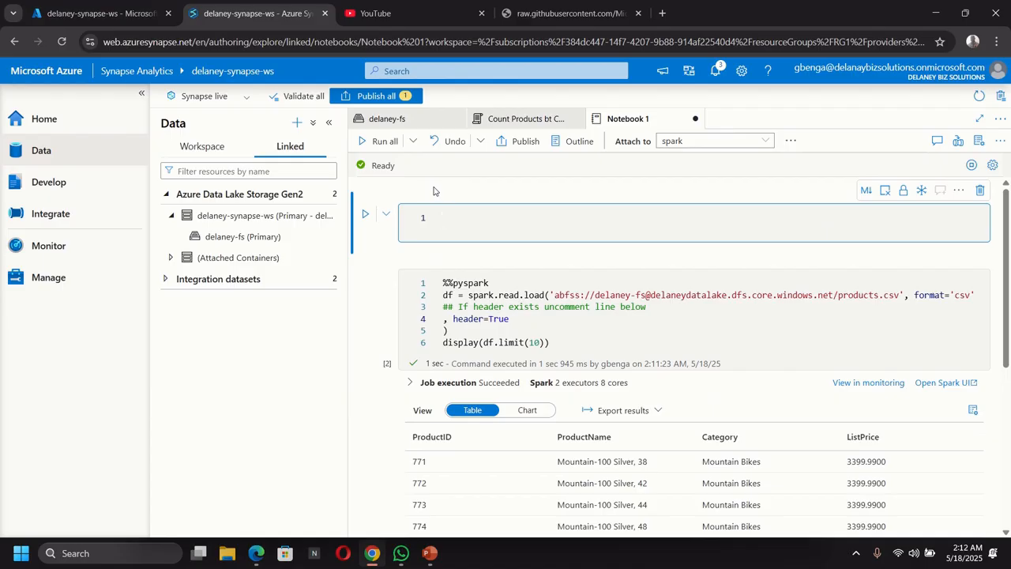
{"action": "type", "text": "df"}
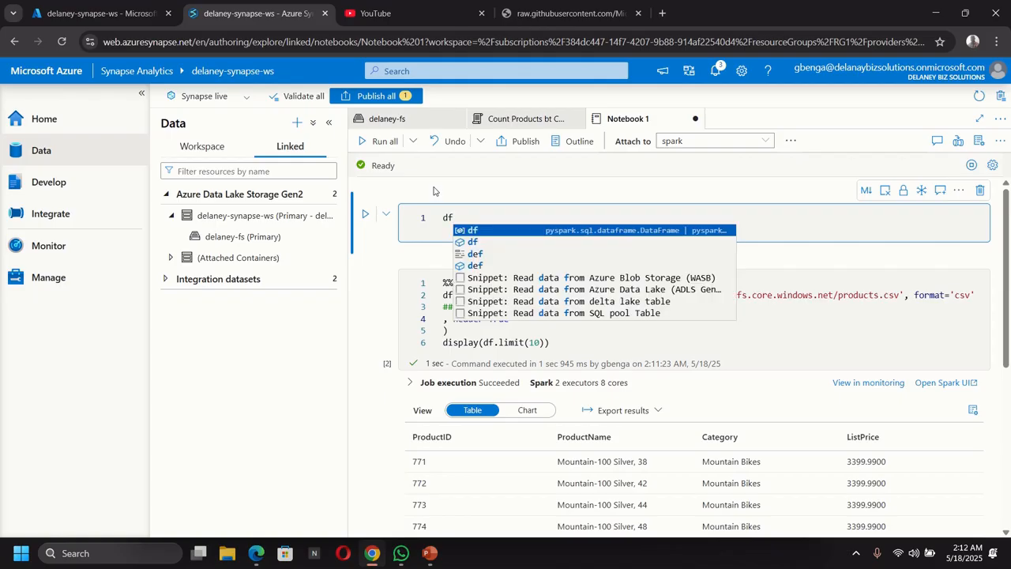
{"action": "key", "text": "Escape"}
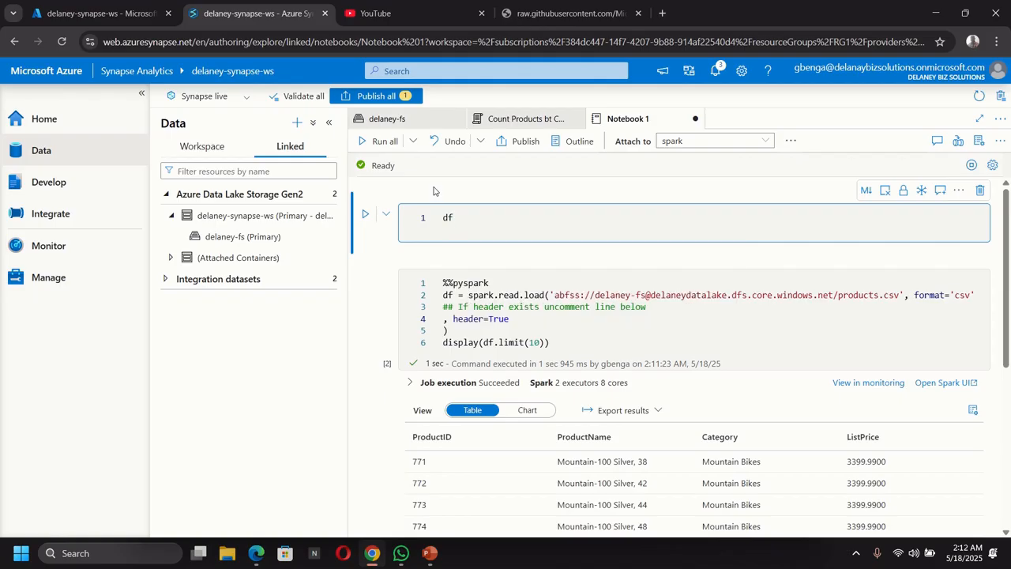
{"action": "type", "text": "_counts = df.gr"}
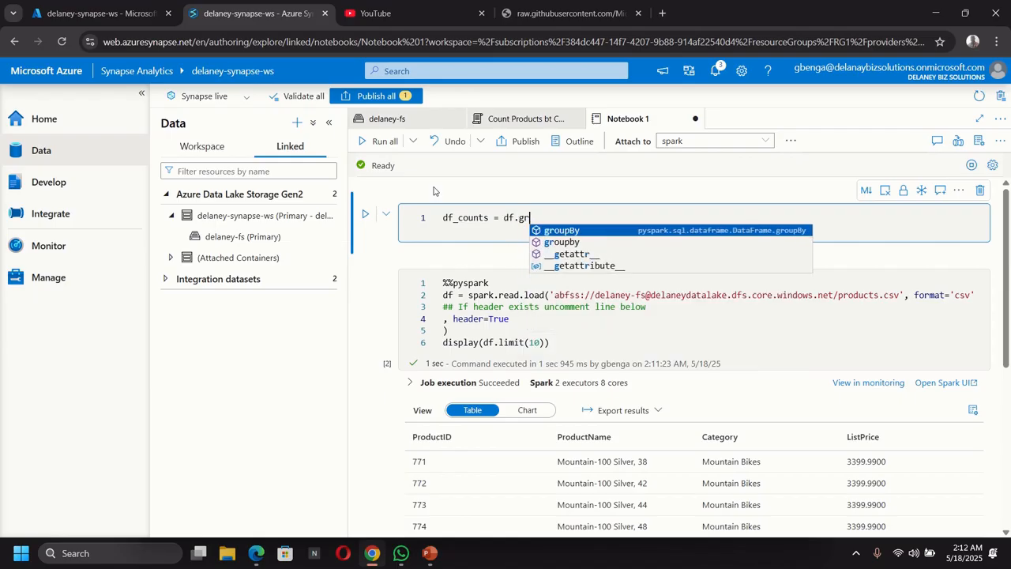
{"action": "key", "text": "Tab"}
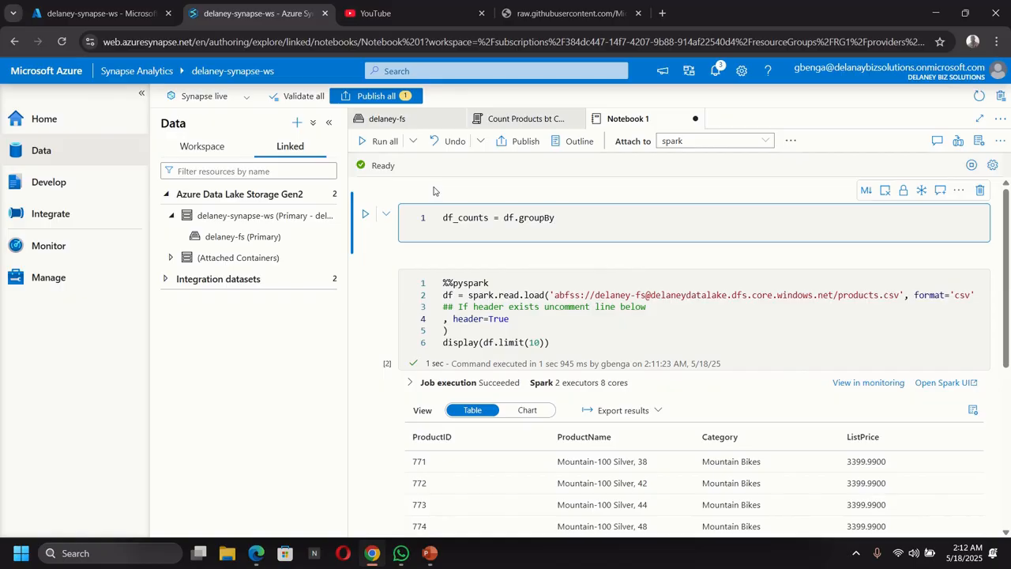
{"action": "type", "text": "()"}
{"action": "type", "text": "df"}
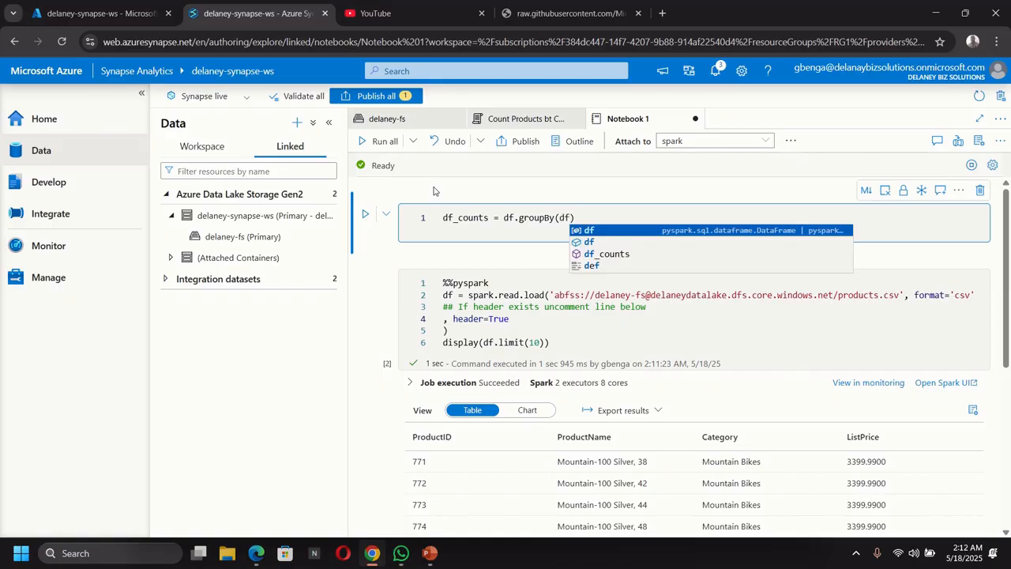
{"action": "type", "text": ".Ca"}
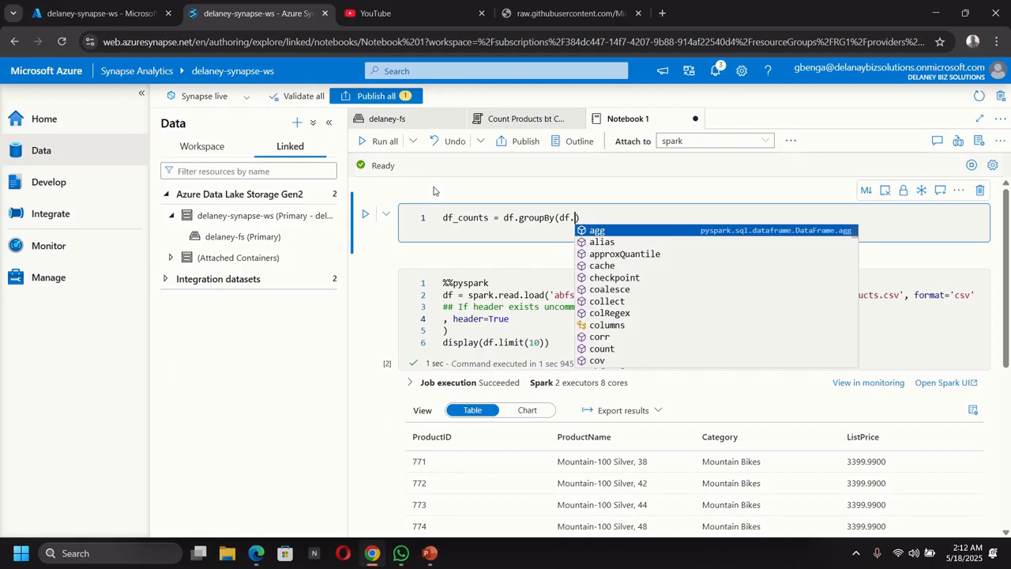
{"action": "type", "text": "tegory"}
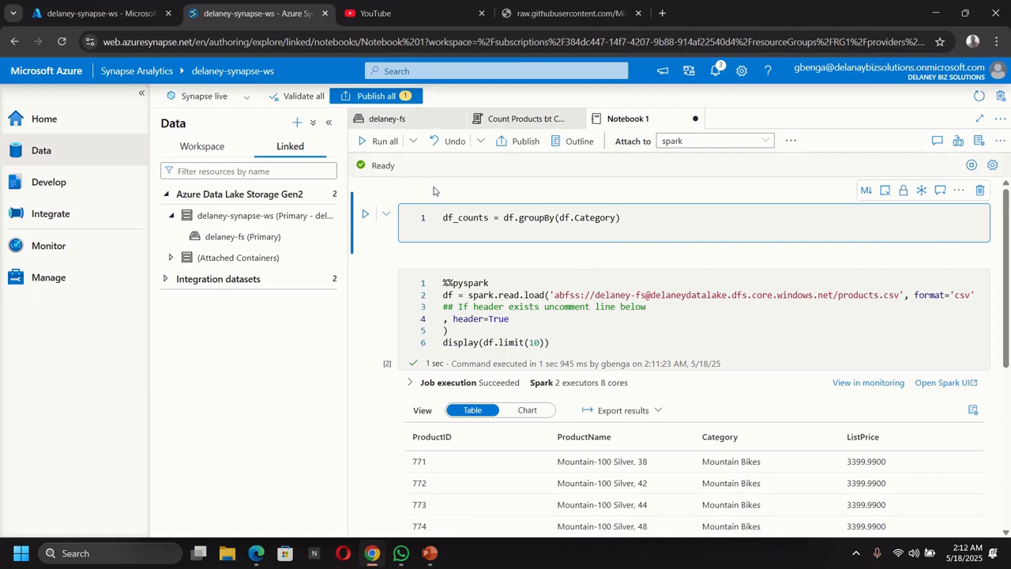
{"action": "type", "text": "."}
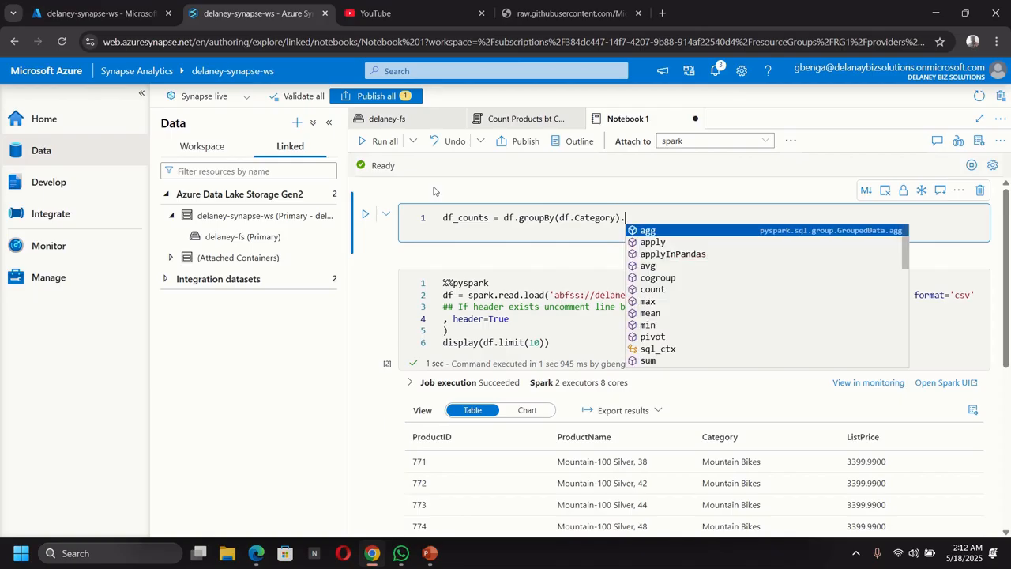
{"action": "type", "text": "cou"}
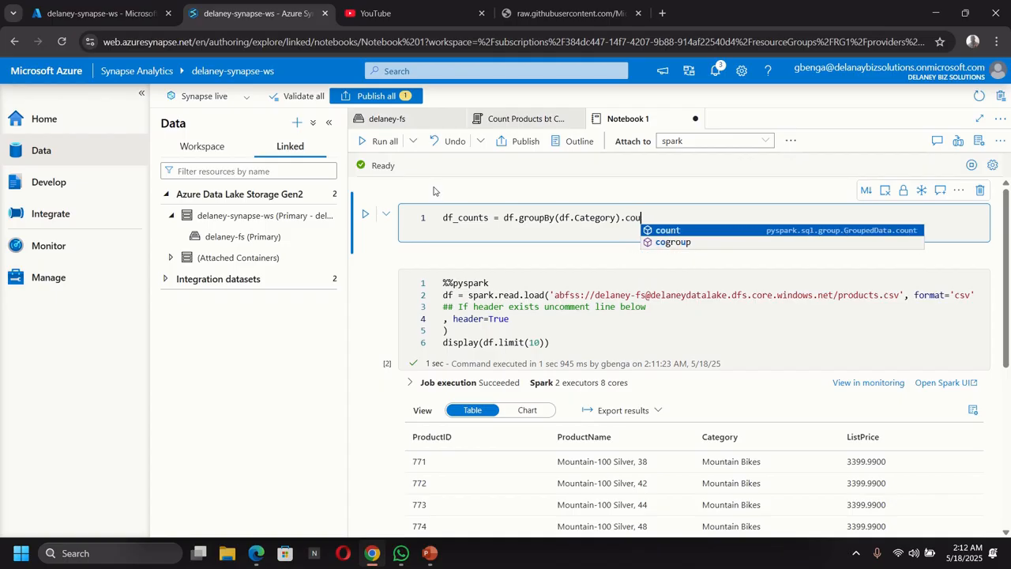
{"action": "key", "text": "Tab"}
{"action": "type", "text": "("}
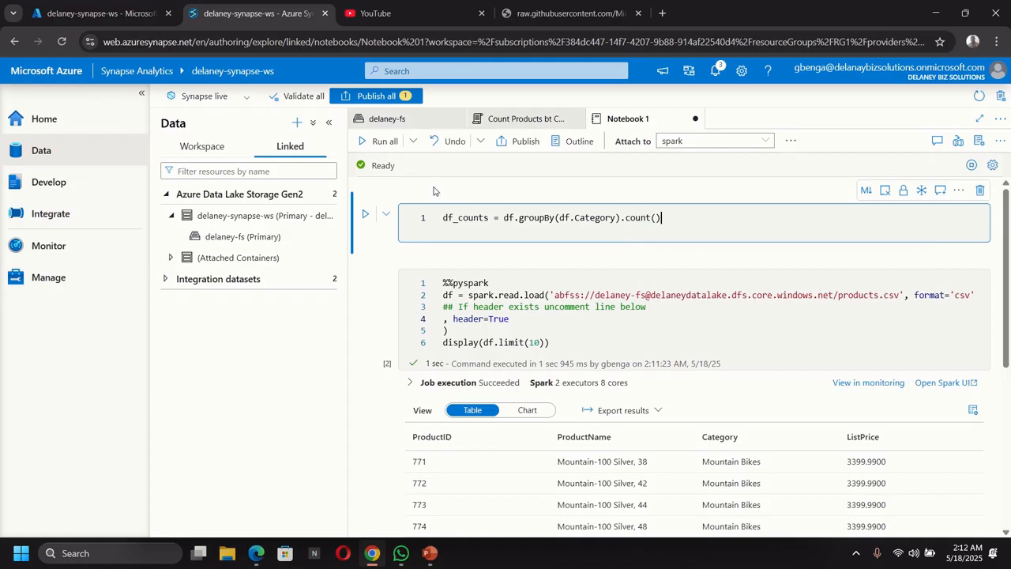
Add a second line, display(df_counts), to the new code cell.
{"action": "key", "text": "Return"}
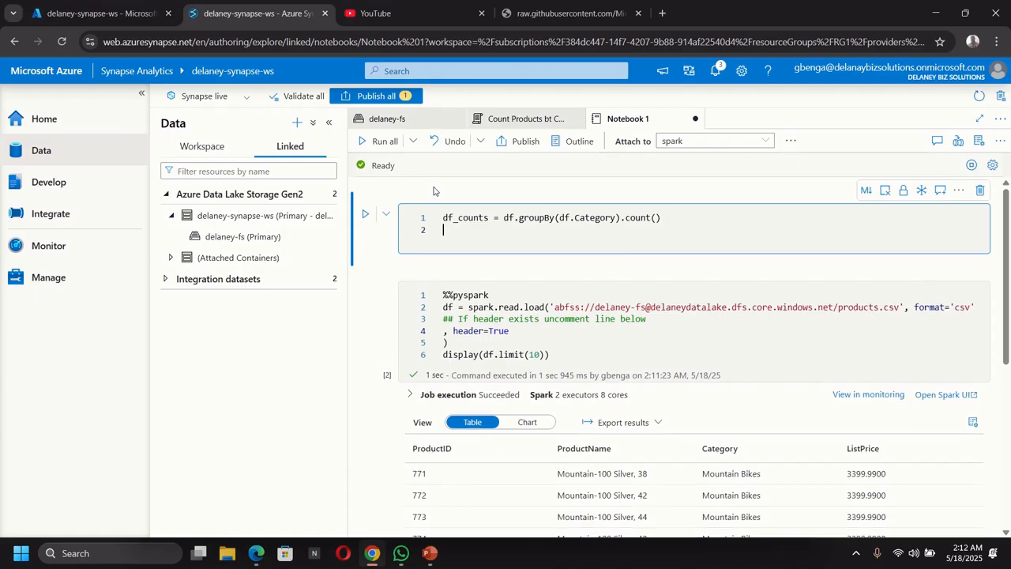
{"action": "type", "text": "dis"}
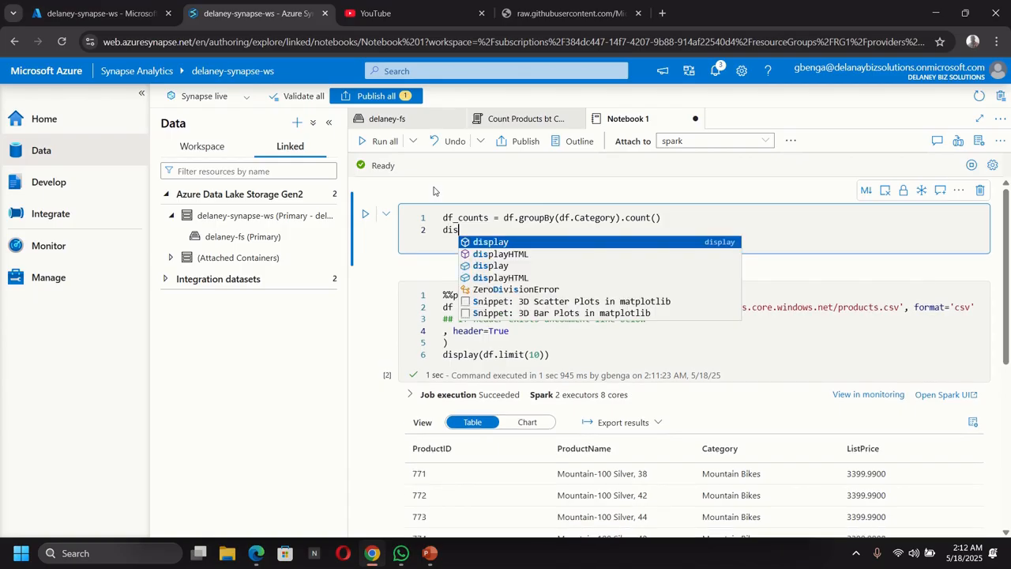
{"action": "key", "text": "Tab"}
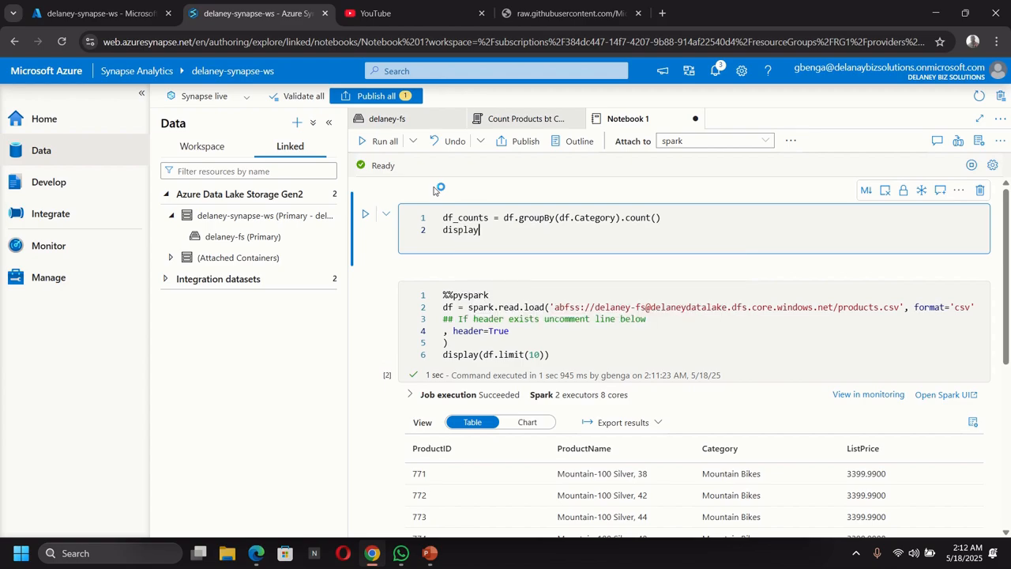
{"action": "type", "text": "()"}
{"action": "key", "text": "Left"}
{"action": "type", "text": "df"}
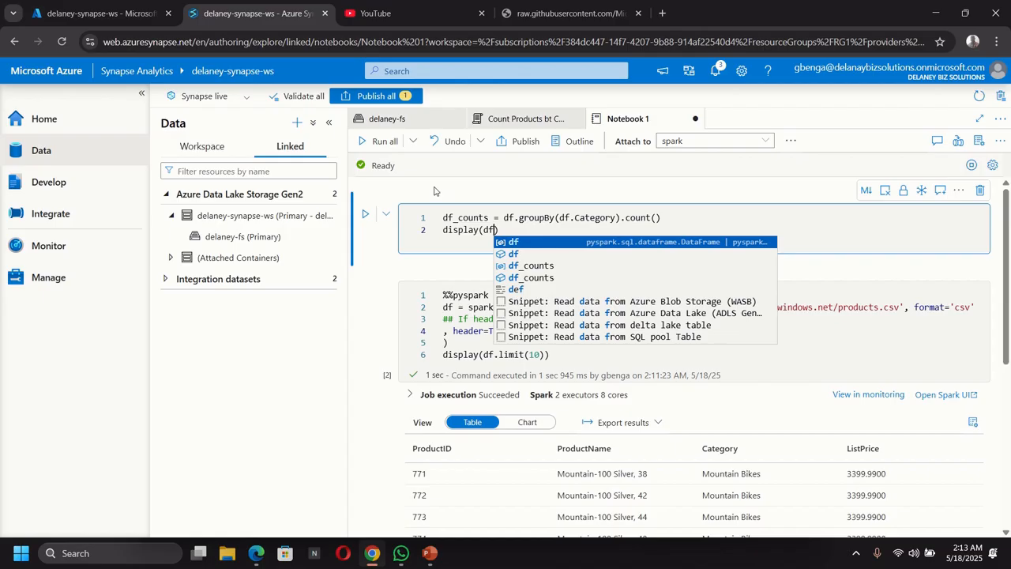
{"action": "type", "text": "_c"}
{"action": "key", "text": "Return"}
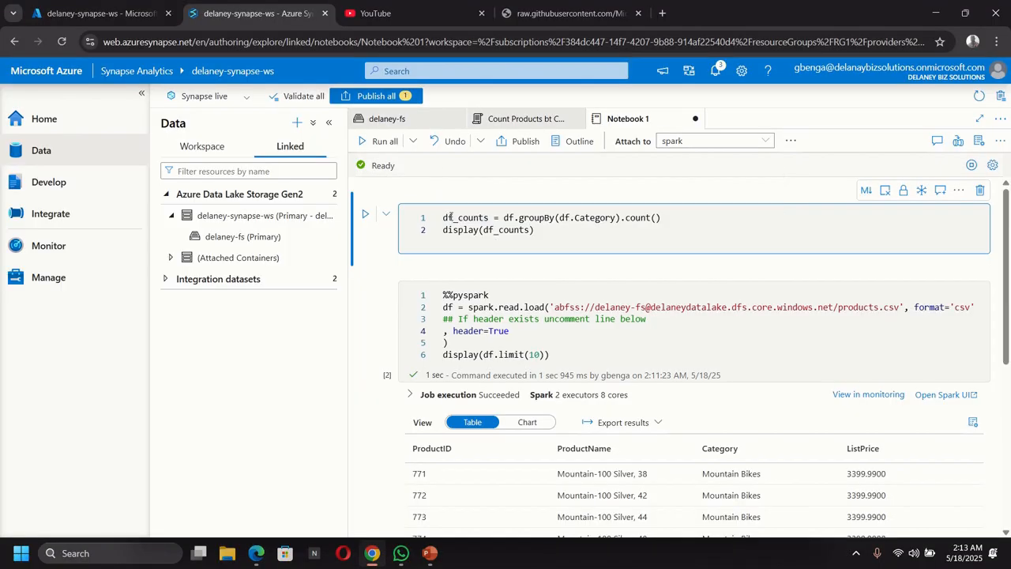
Run the category count cell and switch its output to the chart view.
{"action": "mouse_move", "coordinate": [454, 217]}
{"action": "mouse_move", "coordinate": [505, 217]}
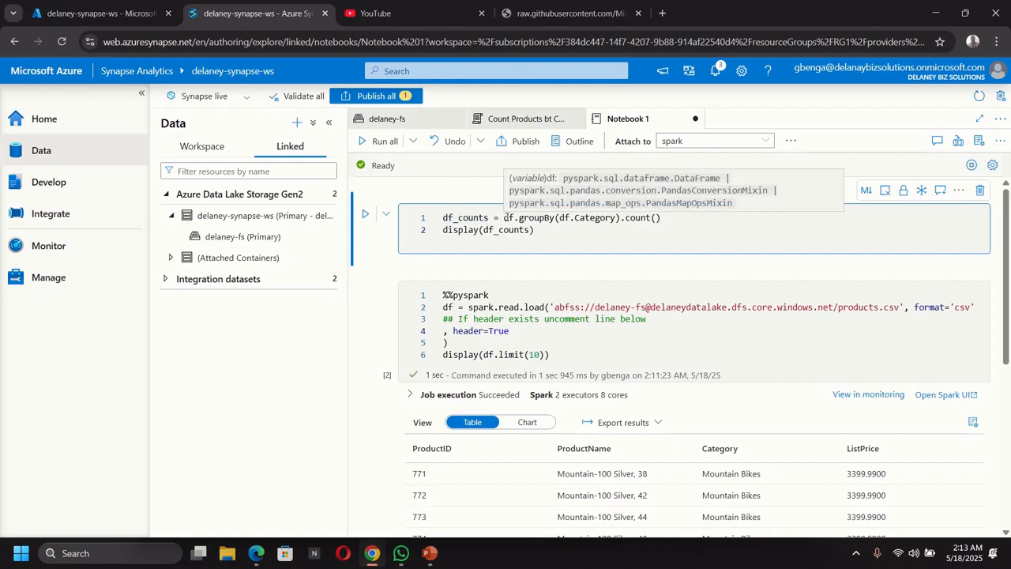
{"action": "mouse_move", "coordinate": [550, 217]}
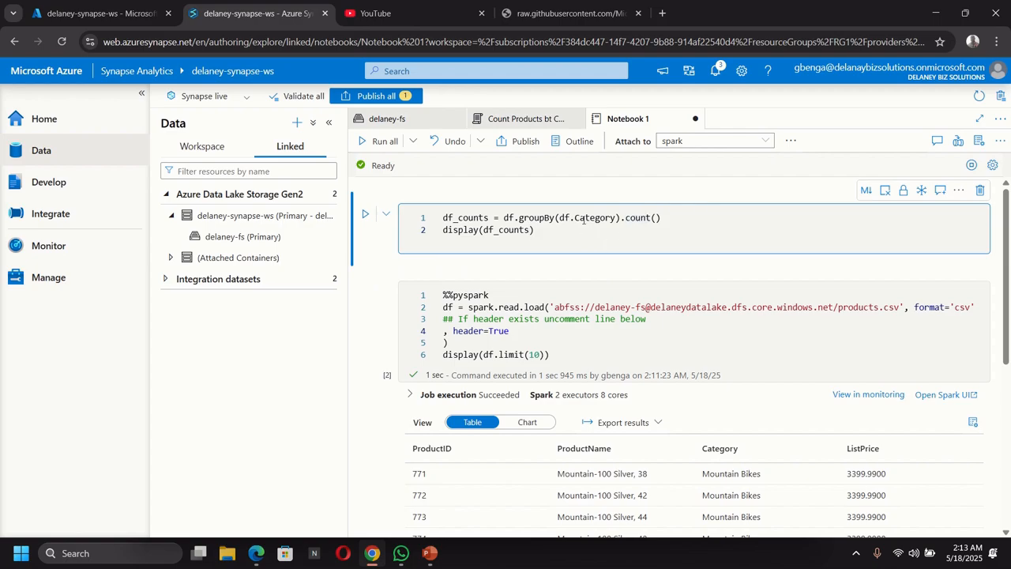
{"action": "left_click", "coordinate": [366, 215]}
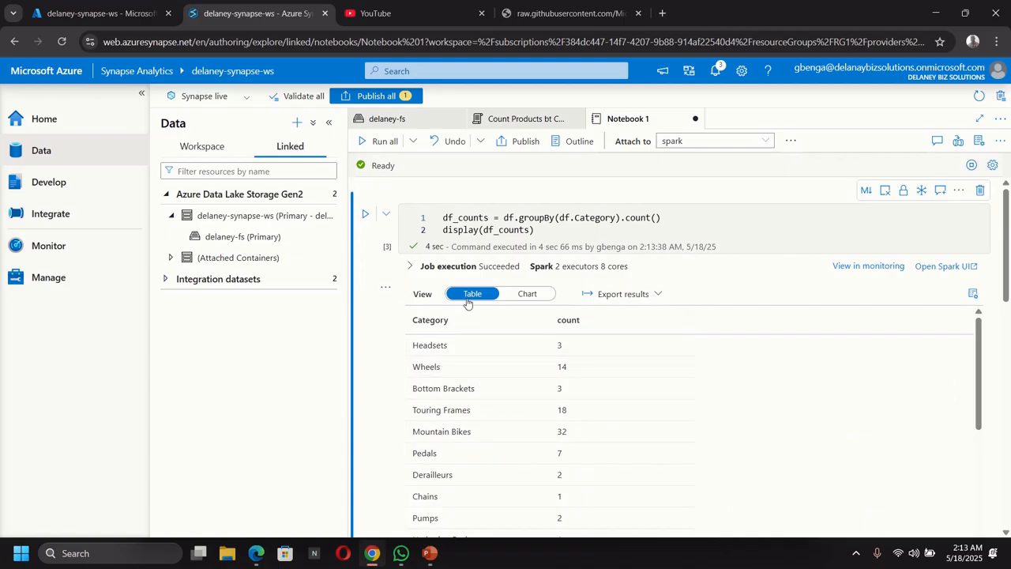
{"action": "left_click", "coordinate": [529, 293]}
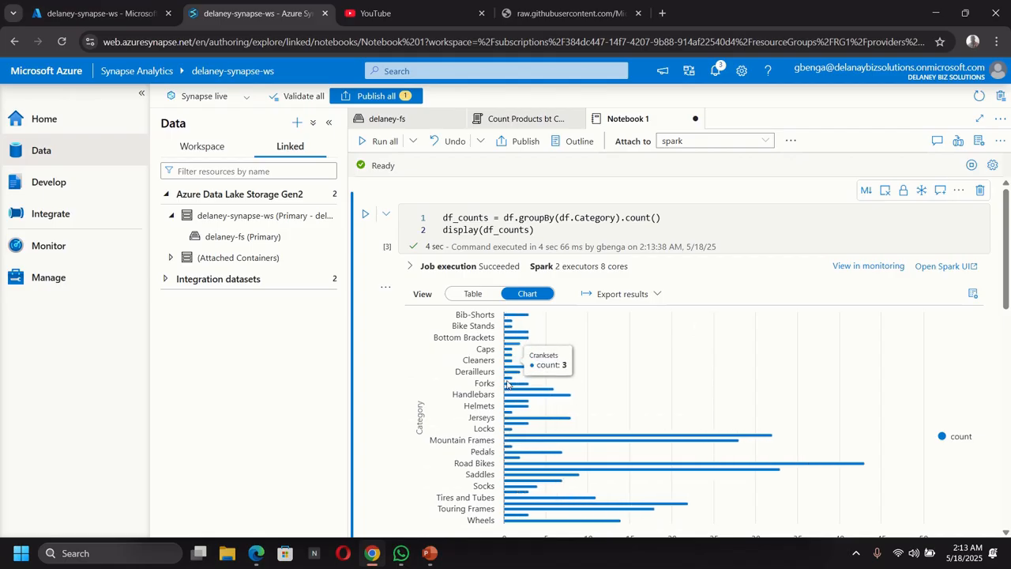